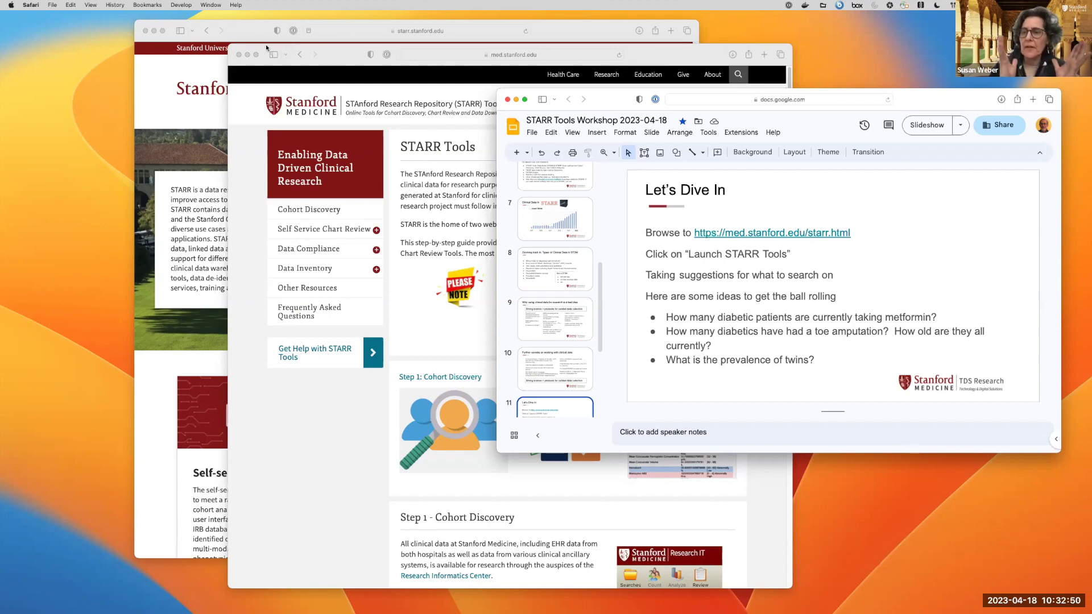
Bring the starr.stanford.edu window to the front, reload the site and look over its home page.
{"action": "left_click", "coordinate": [173, 70]}
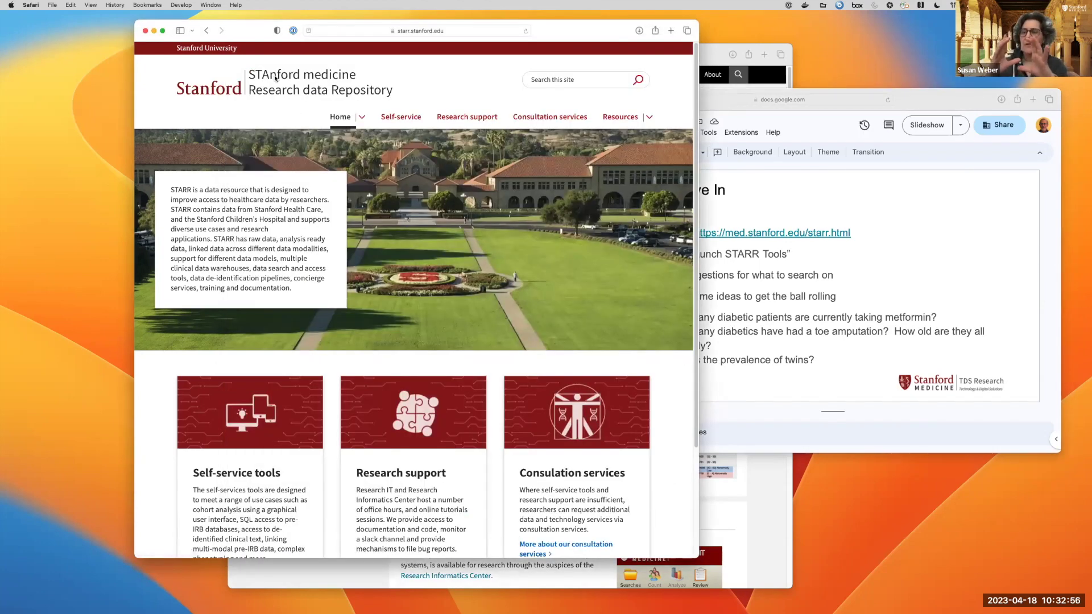
{"action": "mouse_move", "coordinate": [248, 26]}
{"action": "left_mouse_down"}
{"action": "mouse_move", "coordinate": [248, 58]}
{"action": "mouse_move", "coordinate": [247, 33]}
{"action": "left_mouse_up"}
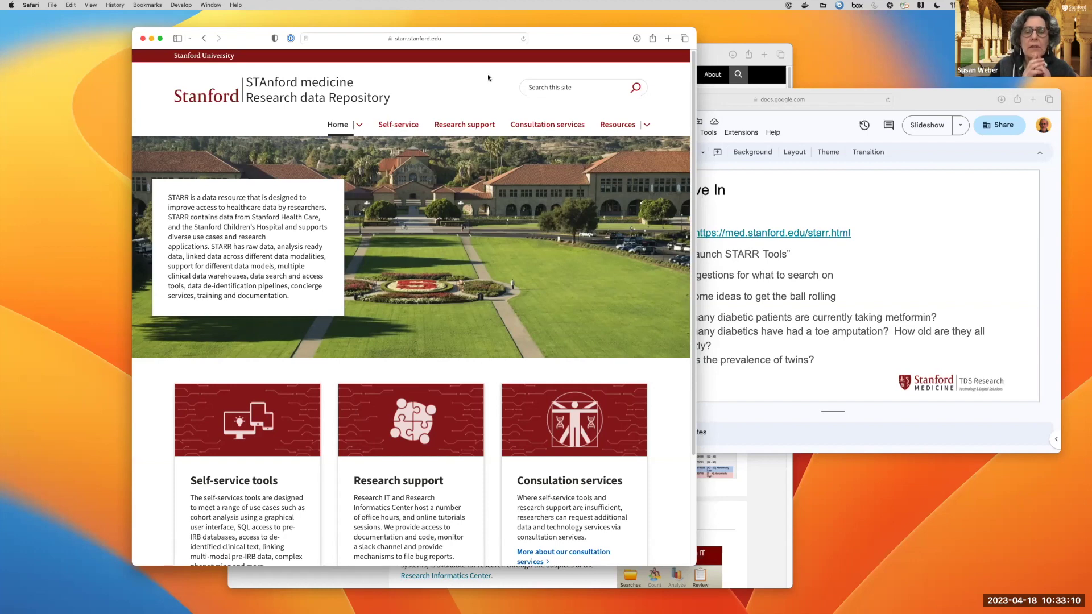
{"action": "left_click", "coordinate": [454, 39]}
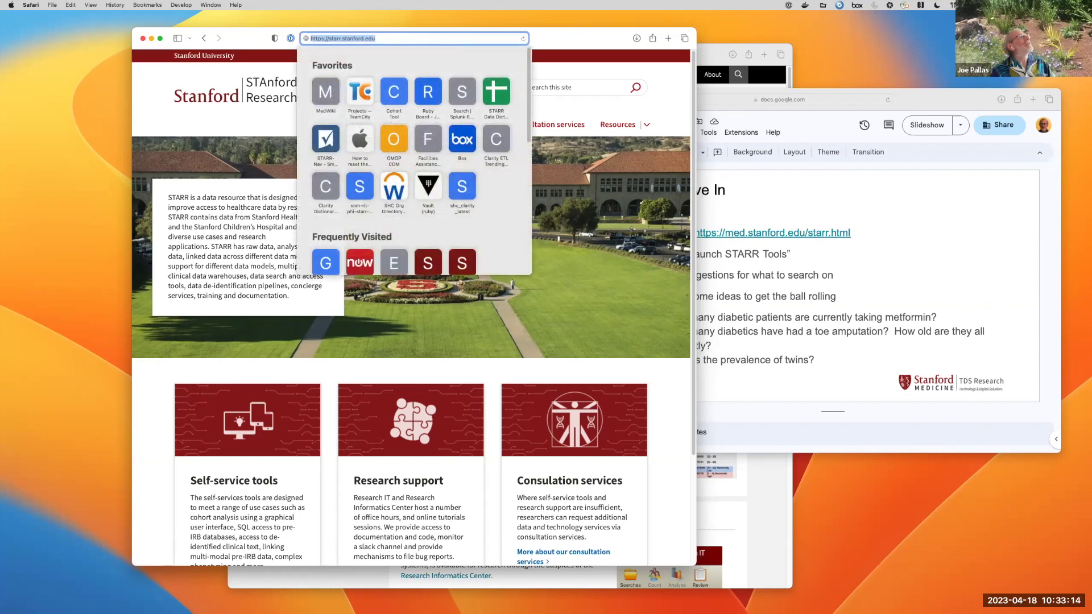
{"action": "key", "text": "Return"}
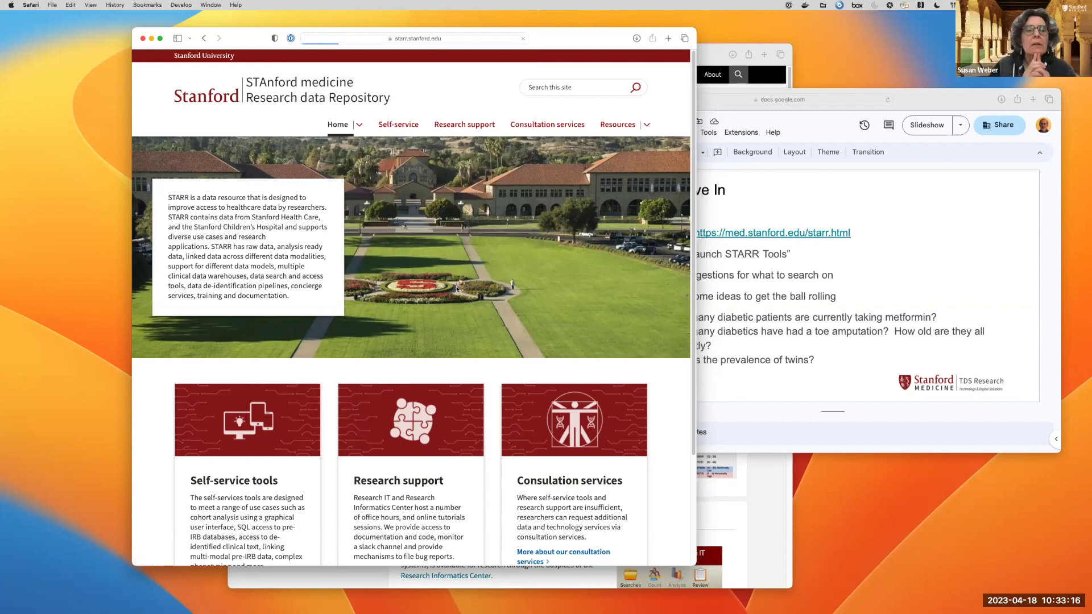
{"action": "scroll", "coordinate": [457, 289], "scroll_direction": "down", "scroll_amount": 5}
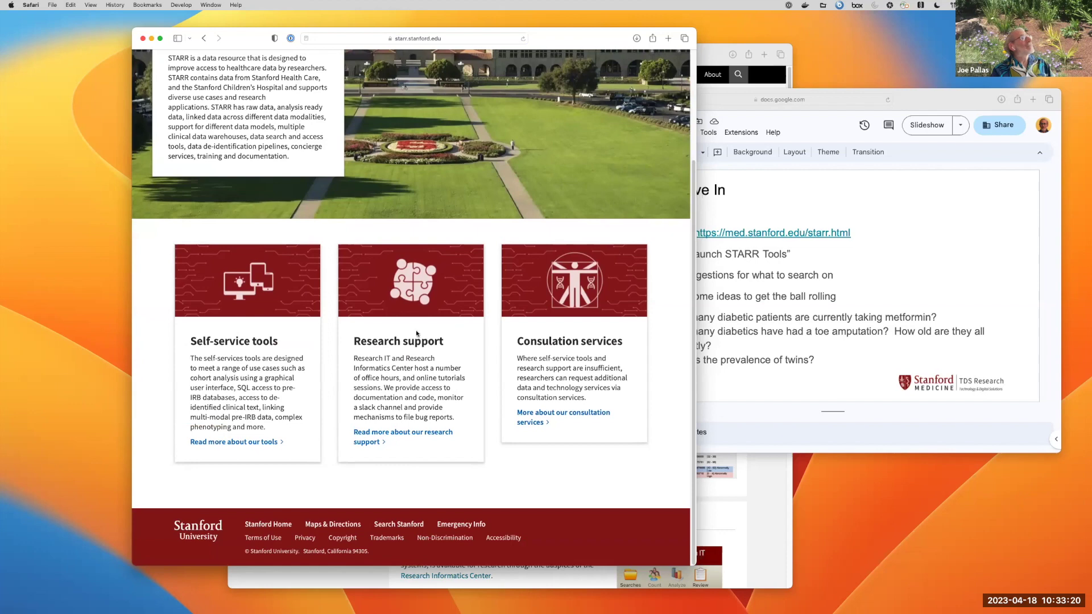
{"action": "scroll", "coordinate": [417, 335], "scroll_direction": "up", "scroll_amount": 5}
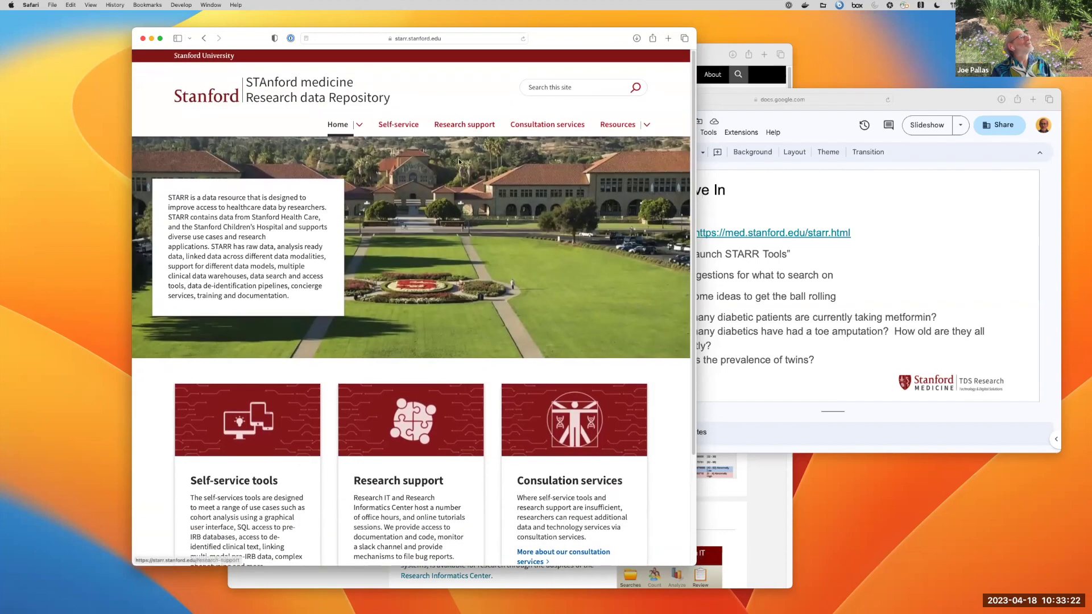
{"action": "scroll", "coordinate": [415, 239], "scroll_direction": "down", "scroll_amount": 4}
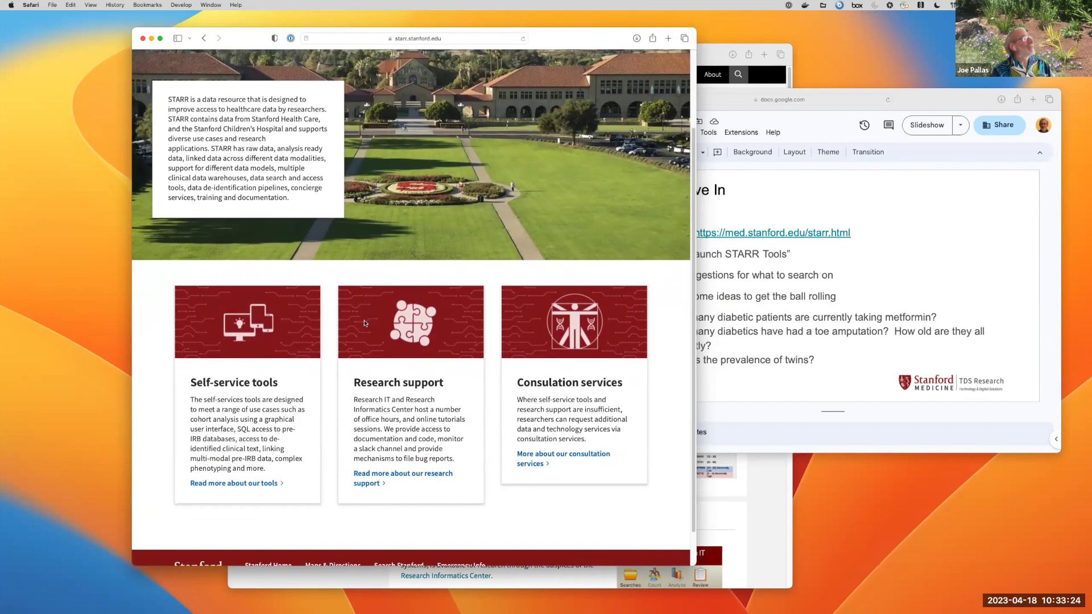
{"action": "scroll", "coordinate": [361, 275], "scroll_direction": "up", "scroll_amount": 4}
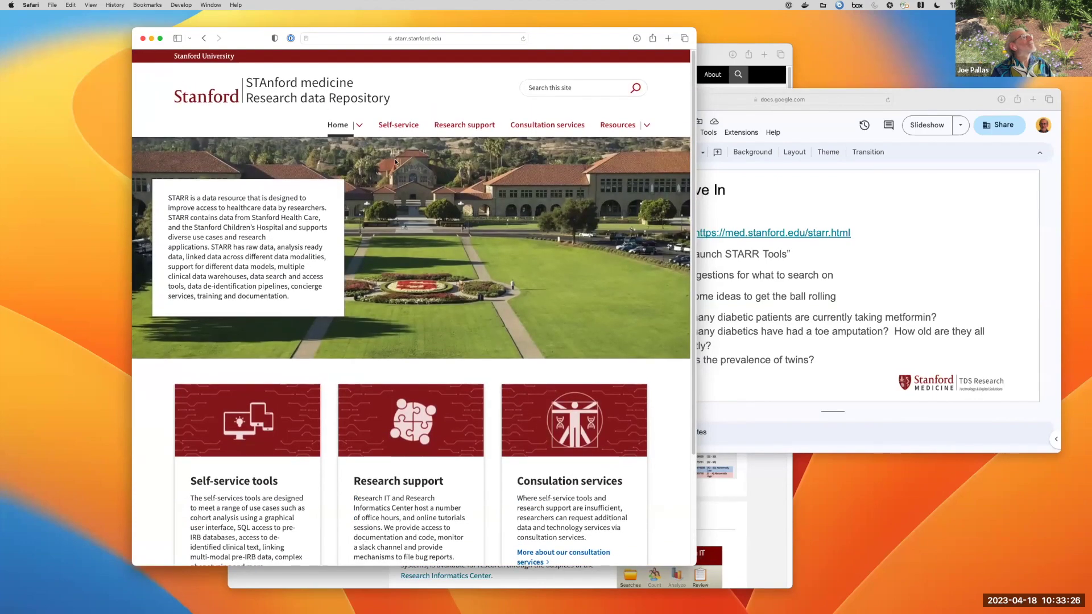
Open the site's Self-service page and look through the descriptions of the available tools.
{"action": "left_click", "coordinate": [400, 125]}
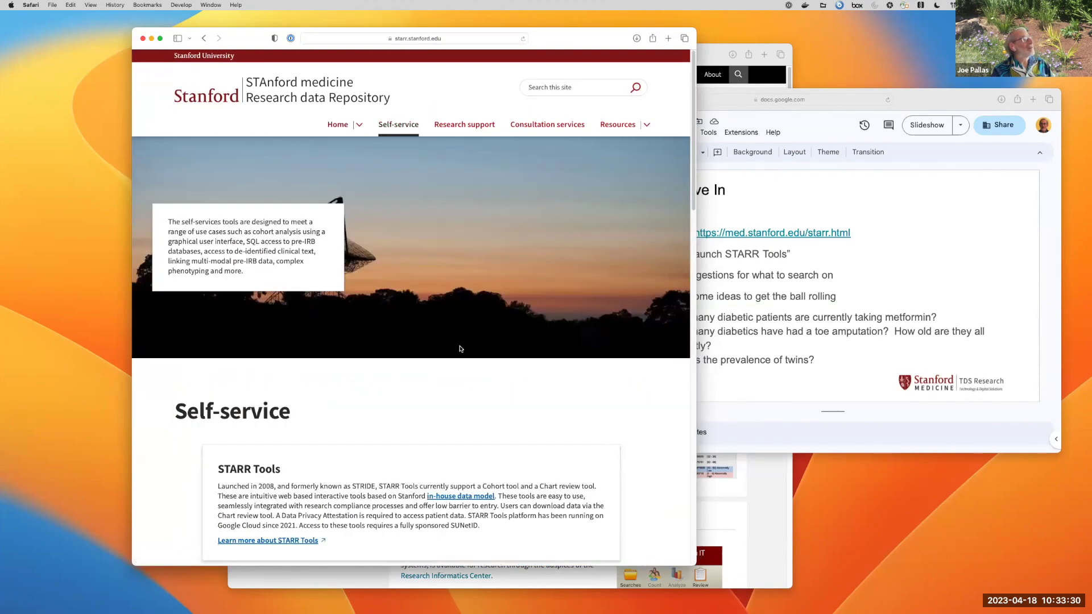
{"action": "scroll", "coordinate": [460, 349], "scroll_direction": "down", "scroll_amount": 6}
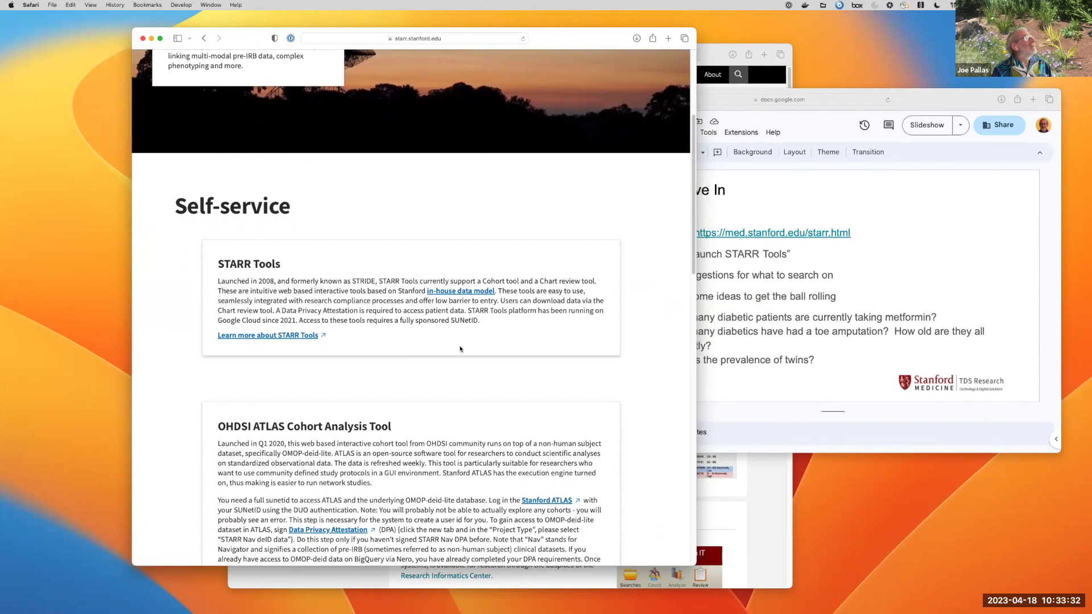
{"action": "scroll", "coordinate": [461, 348], "scroll_direction": "down", "scroll_amount": 8}
{"action": "scroll", "coordinate": [461, 349], "scroll_direction": "down", "scroll_amount": 11}
{"action": "scroll", "coordinate": [461, 348], "scroll_direction": "down", "scroll_amount": 3}
{"action": "scroll", "coordinate": [461, 349], "scroll_direction": "up", "scroll_amount": 7}
{"action": "scroll", "coordinate": [461, 348], "scroll_direction": "up", "scroll_amount": 19}
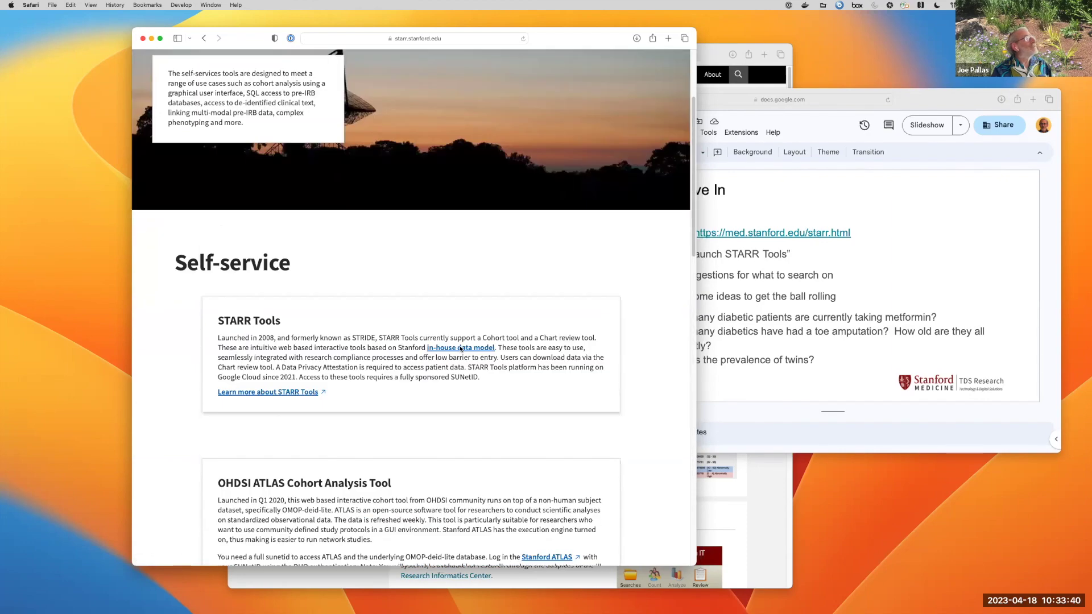
{"action": "scroll", "coordinate": [321, 285], "scroll_direction": "down", "scroll_amount": 12}
{"action": "scroll", "coordinate": [321, 285], "scroll_direction": "down", "scroll_amount": 20}
{"action": "scroll", "coordinate": [272, 300], "scroll_direction": "up", "scroll_amount": 20}
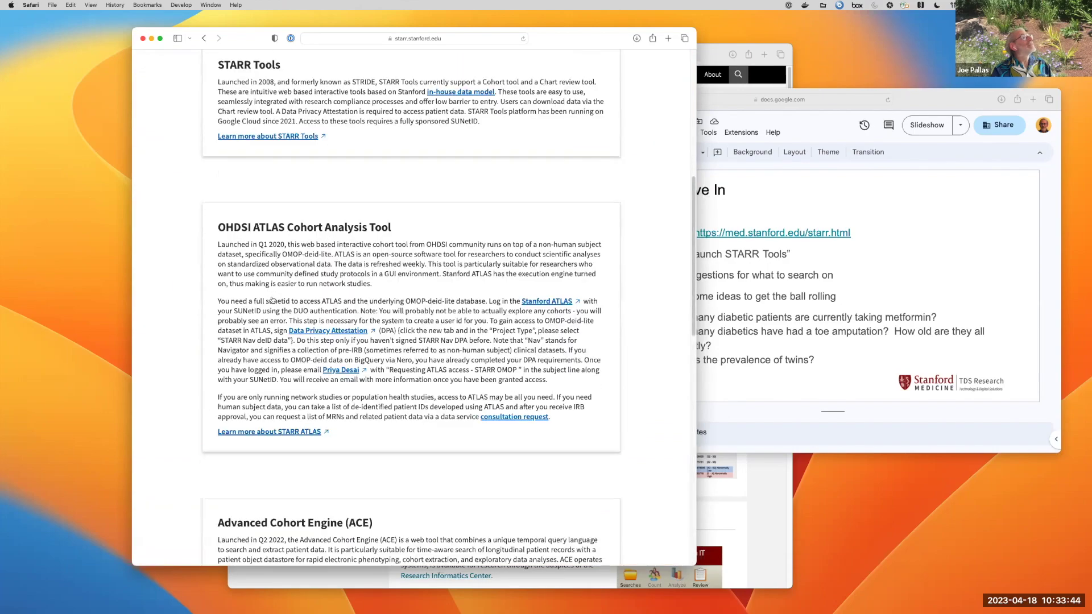
Follow the link to learn more about STARR Tools and close the duplicate STARR Tools window.
{"action": "scroll", "coordinate": [272, 301], "scroll_direction": "up", "scroll_amount": 5}
{"action": "left_click", "coordinate": [273, 298]}
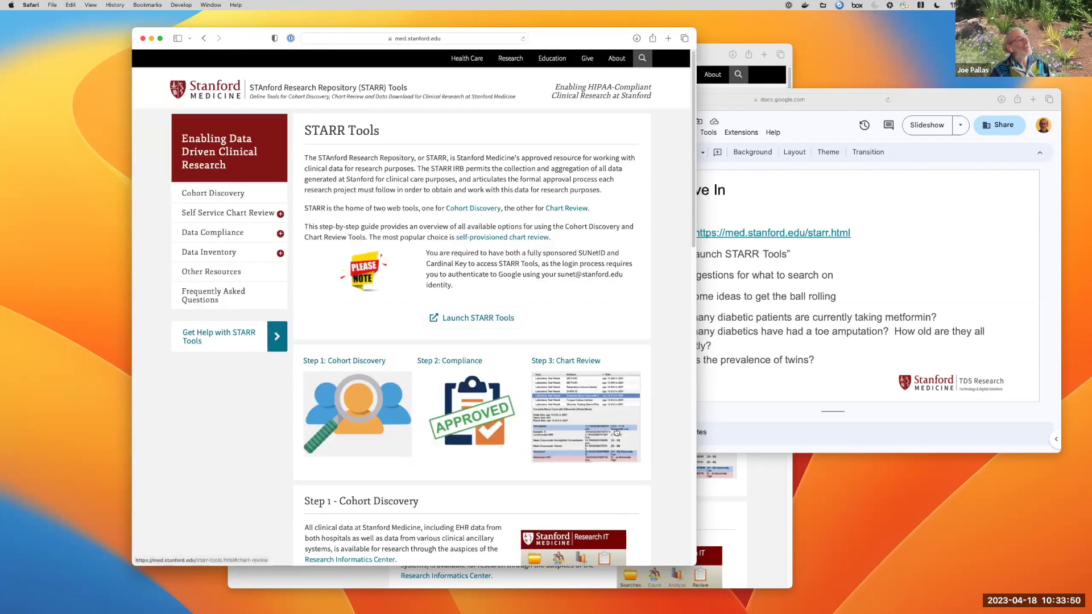
{"action": "left_click", "coordinate": [769, 496]}
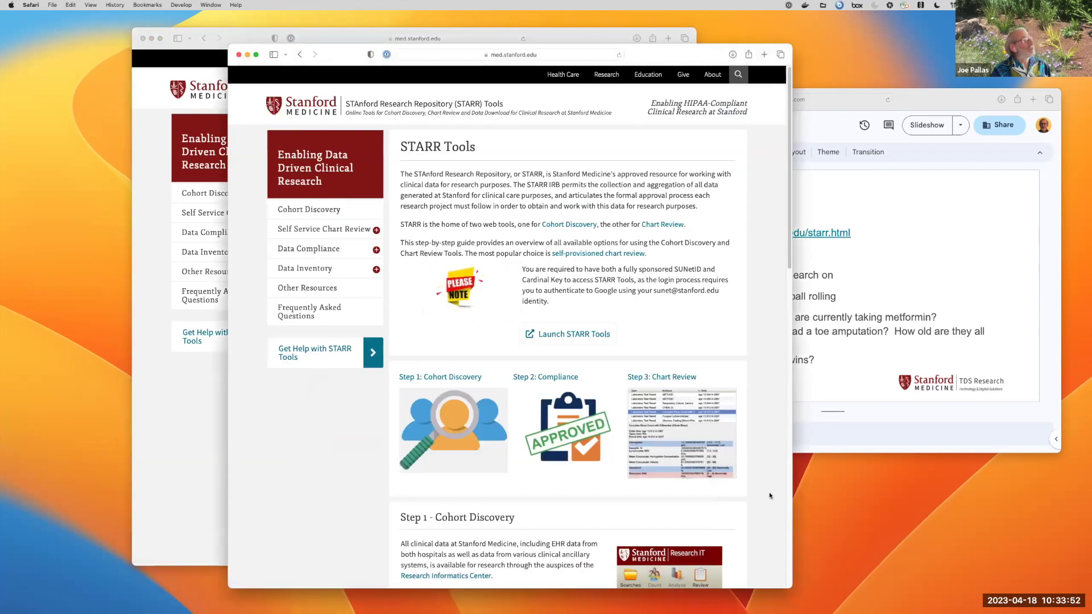
{"action": "key", "text": "super+w"}
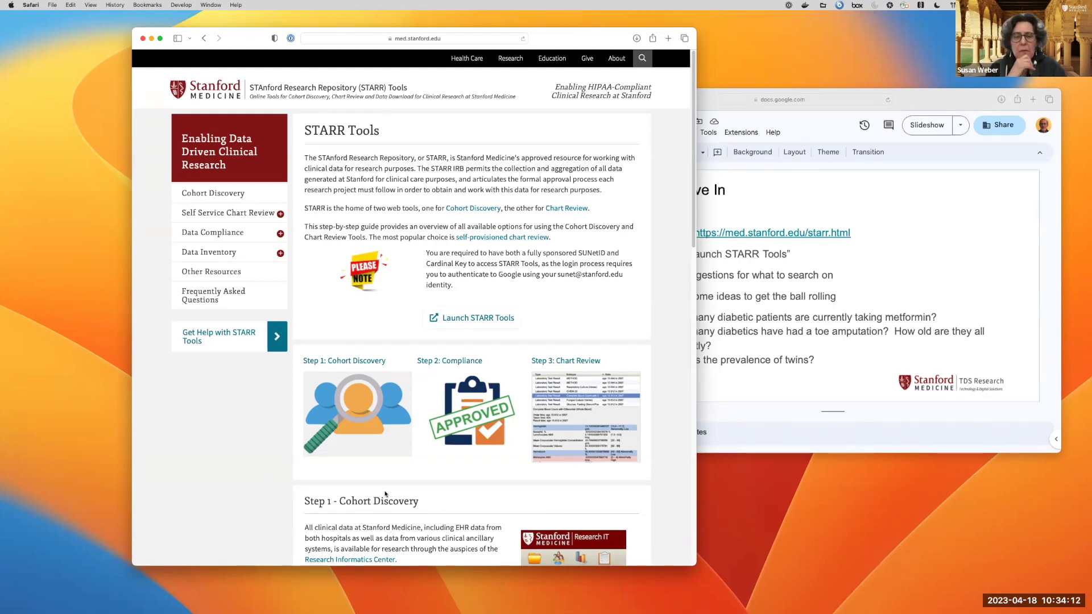
Examine the STARR Tools guide's sections on Cohort Discovery, Compliance, and Chart Review & Data Download.
{"action": "scroll", "coordinate": [386, 494], "scroll_direction": "down", "scroll_amount": 1}
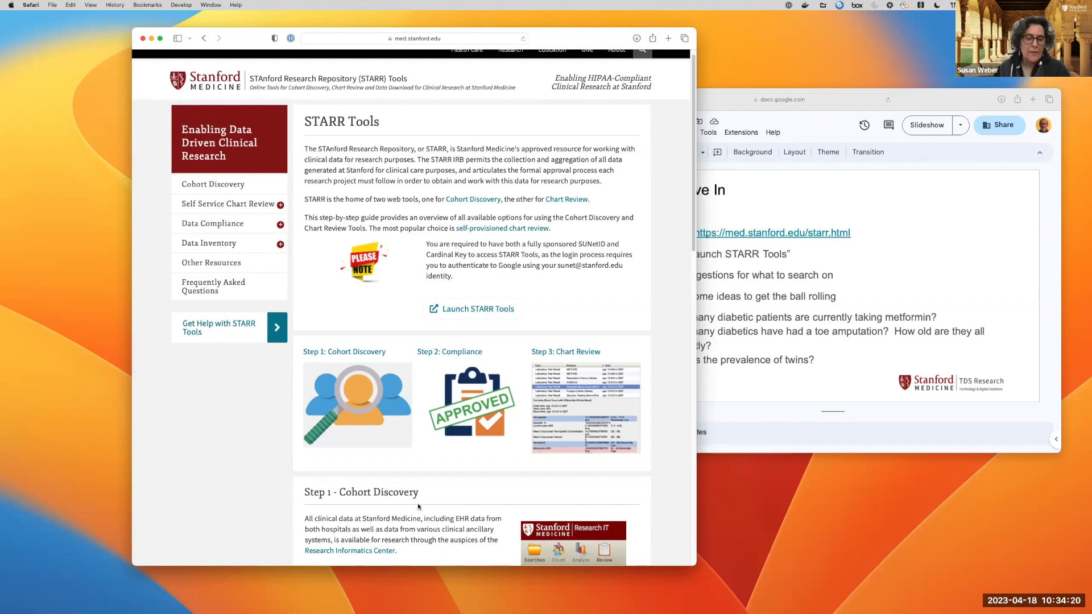
{"action": "scroll", "coordinate": [418, 507], "scroll_direction": "down", "scroll_amount": 1}
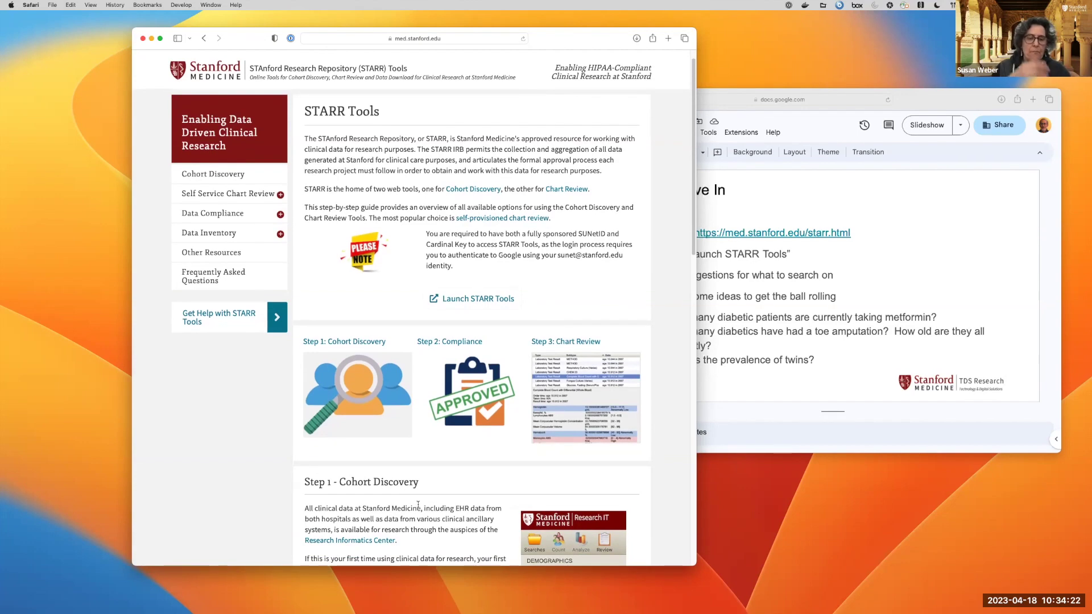
{"action": "scroll", "coordinate": [418, 505], "scroll_direction": "down", "scroll_amount": 5}
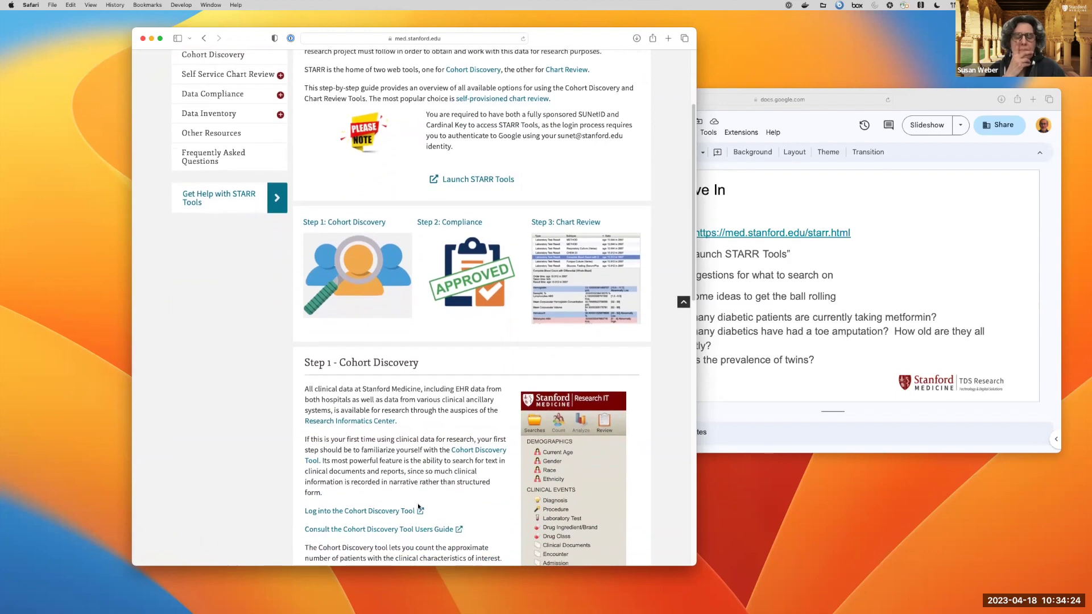
{"action": "scroll", "coordinate": [419, 505], "scroll_direction": "down", "scroll_amount": 2}
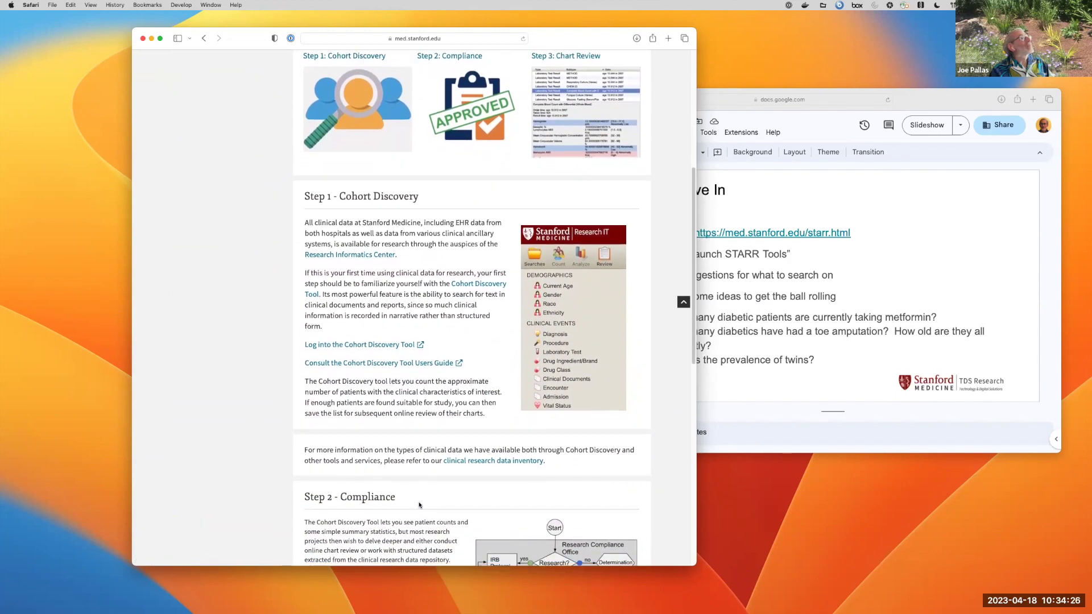
{"action": "scroll", "coordinate": [419, 505], "scroll_direction": "up", "scroll_amount": 4}
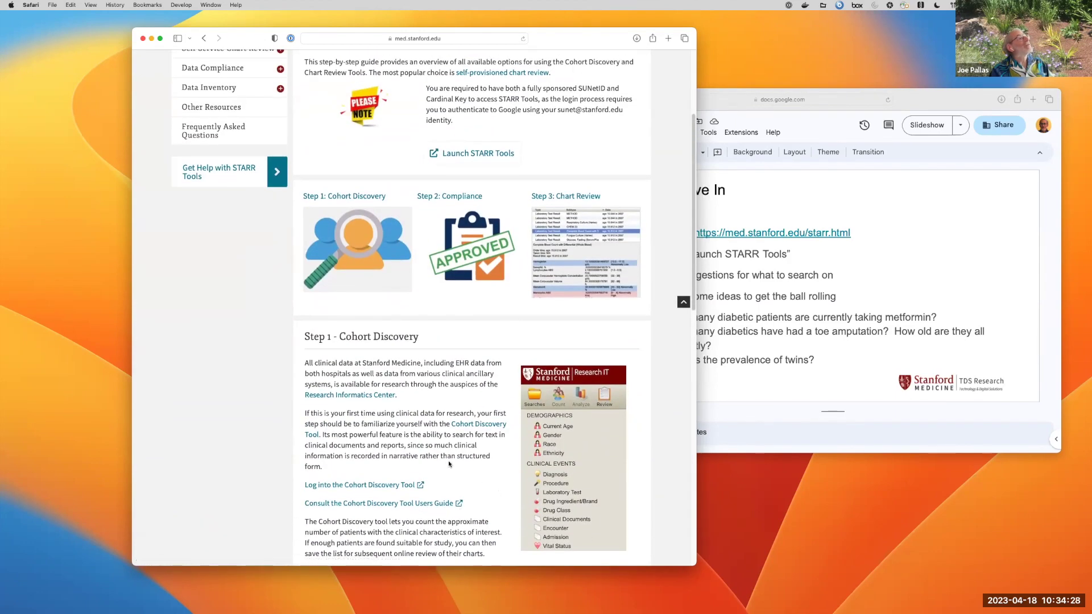
{"action": "scroll", "coordinate": [449, 465], "scroll_direction": "up", "scroll_amount": 4}
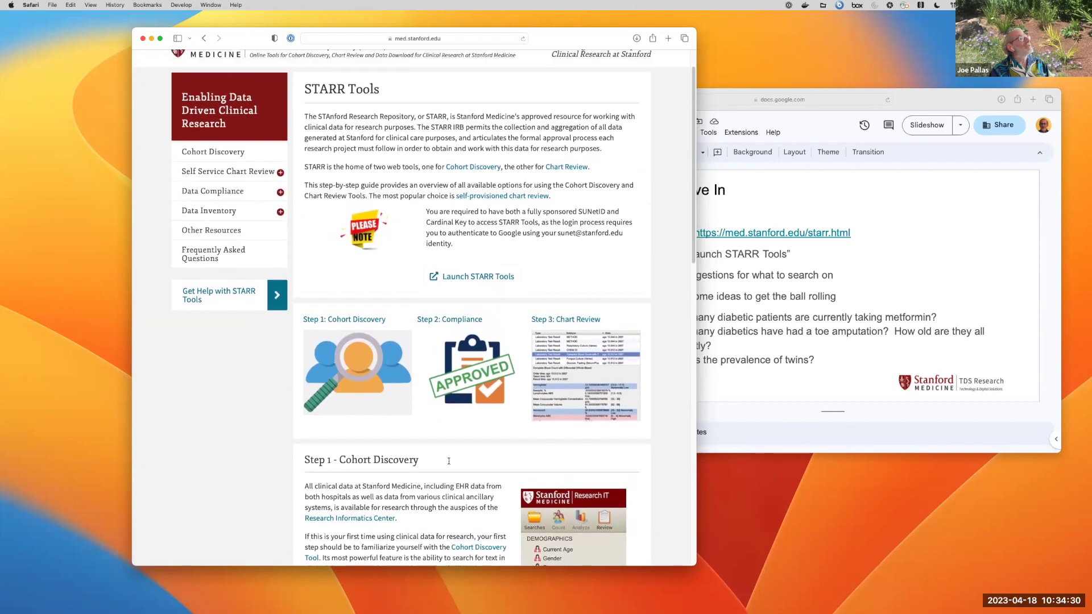
{"action": "scroll", "coordinate": [449, 461], "scroll_direction": "down", "scroll_amount": 4}
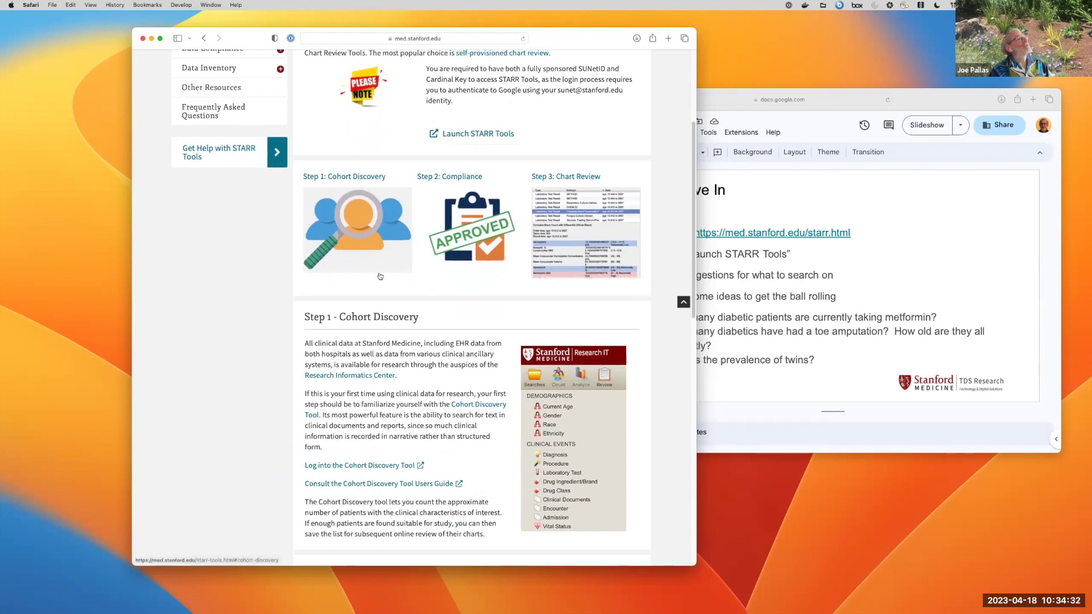
{"action": "scroll", "coordinate": [436, 397], "scroll_direction": "down", "scroll_amount": 8}
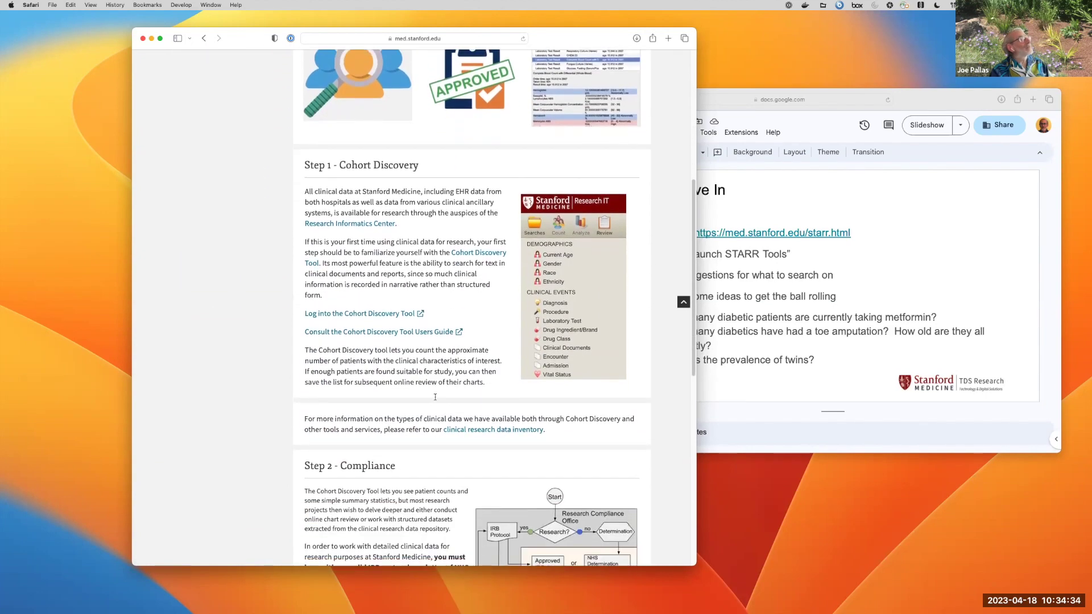
{"action": "scroll", "coordinate": [436, 406], "scroll_direction": "down", "scroll_amount": 1}
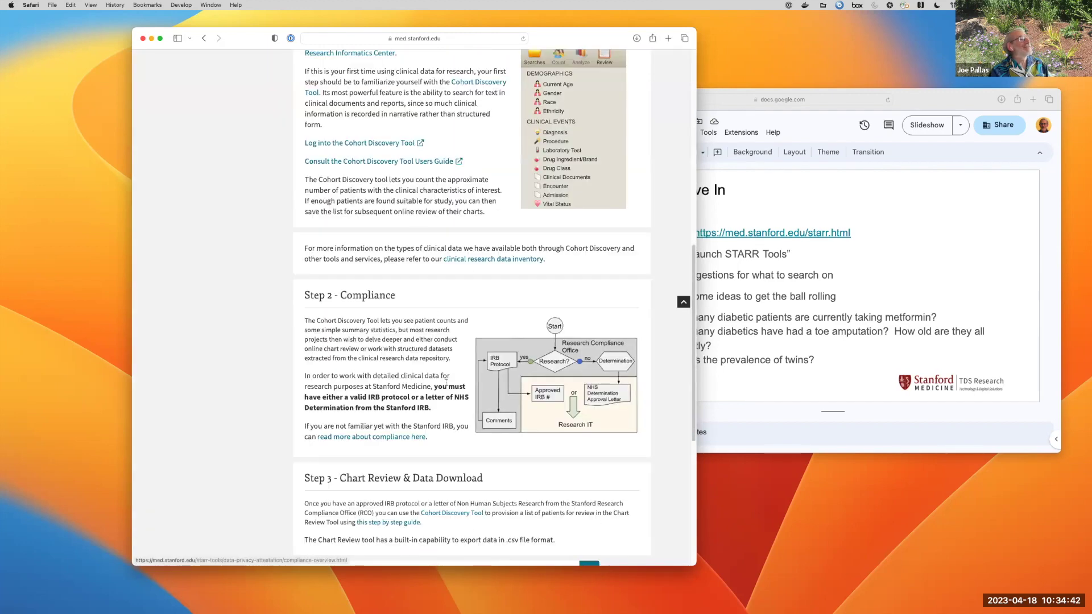
{"action": "scroll", "coordinate": [416, 395], "scroll_direction": "down", "scroll_amount": 5}
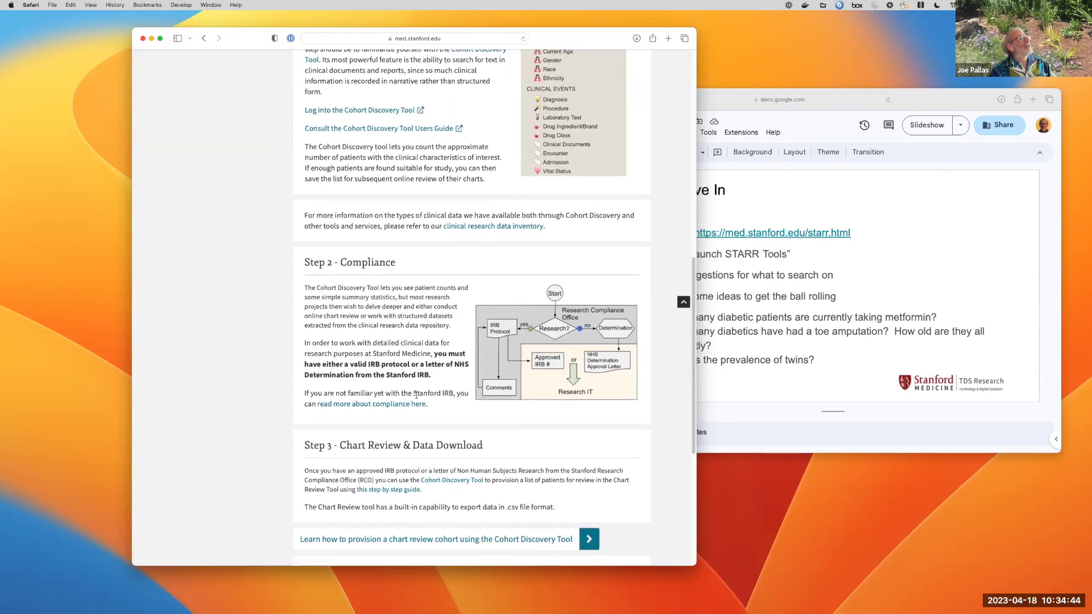
{"action": "scroll", "coordinate": [416, 398], "scroll_direction": "up", "scroll_amount": 3}
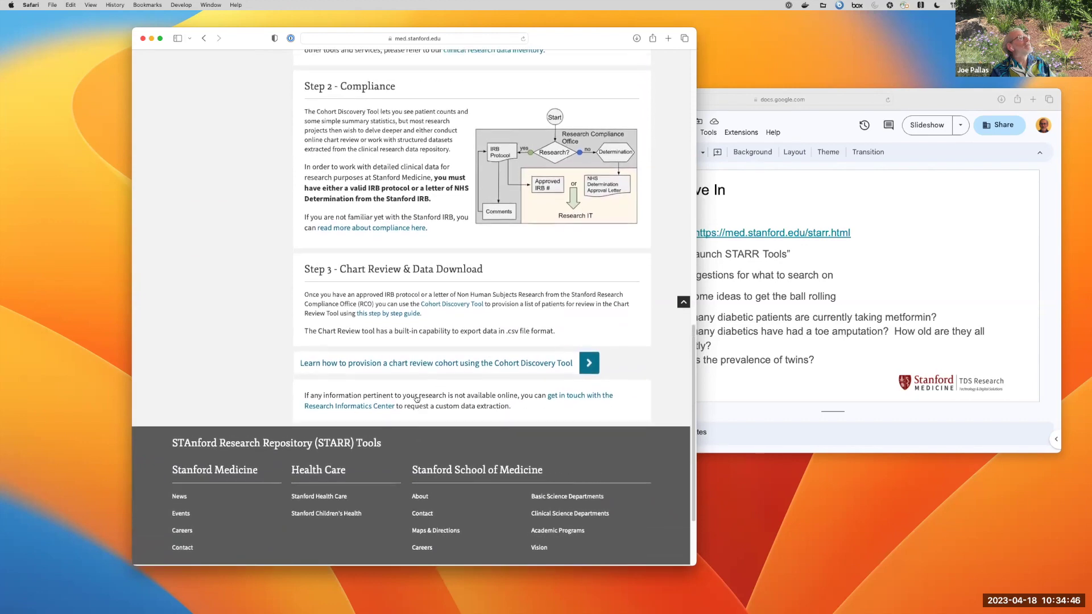
{"action": "scroll", "coordinate": [416, 395], "scroll_direction": "up", "scroll_amount": 5}
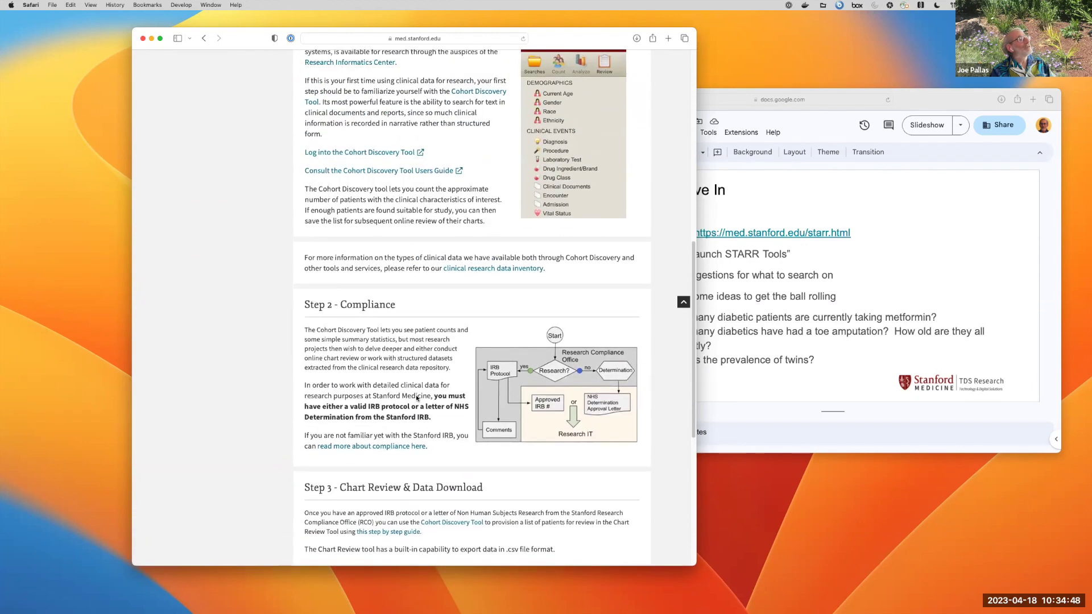
Launch STARR Tools from the guide page and agree to the Cohort Discovery Tool's terms of use.
{"action": "scroll", "coordinate": [416, 396], "scroll_direction": "up", "scroll_amount": 10}
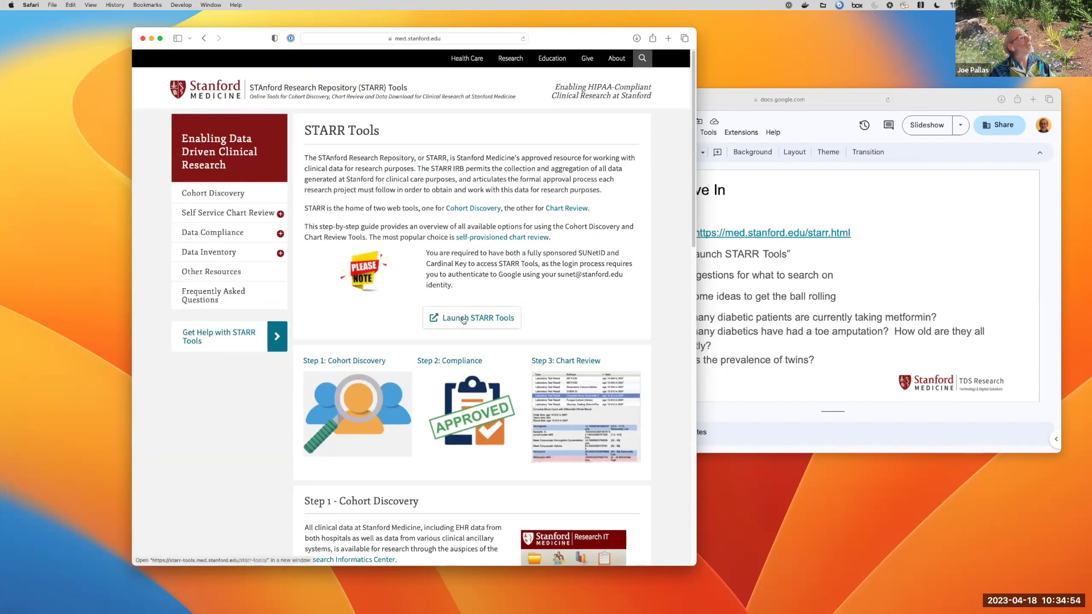
{"action": "left_click", "coordinate": [464, 318]}
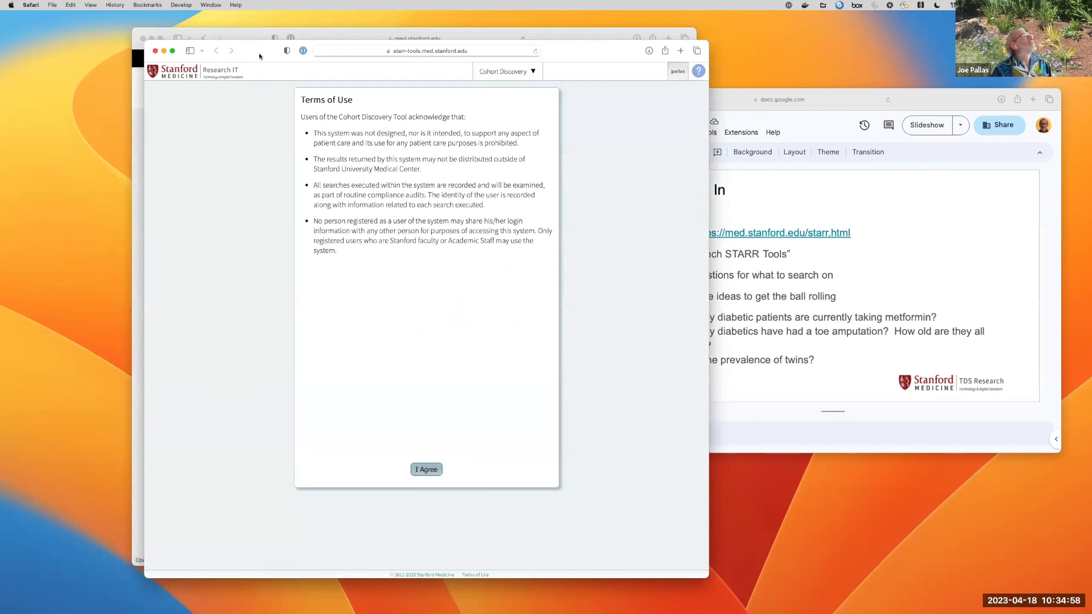
{"action": "left_click_drag", "start_coordinate": [257, 47], "coordinate": [345, 67]}
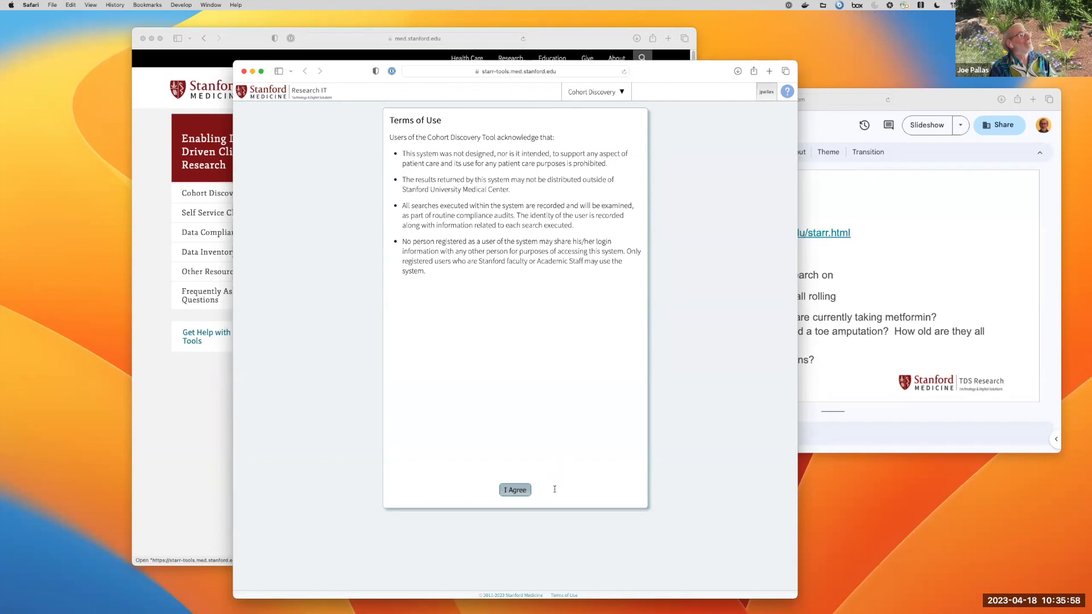
{"action": "left_click", "coordinate": [506, 489]}
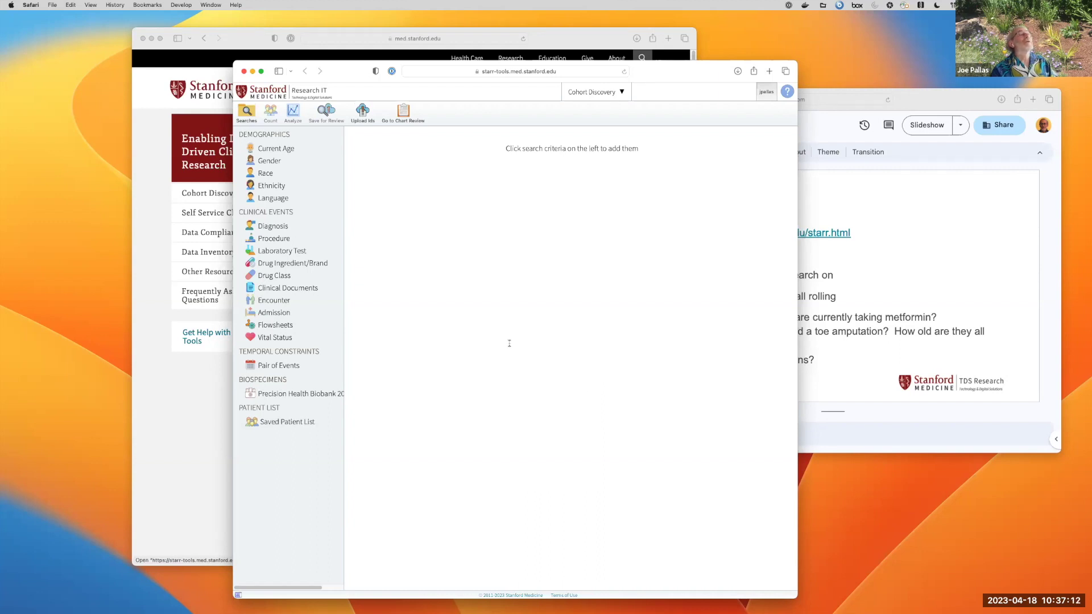
View the Data Timeliness Report from the help options, then dismiss it.
{"action": "left_click", "coordinate": [787, 93]}
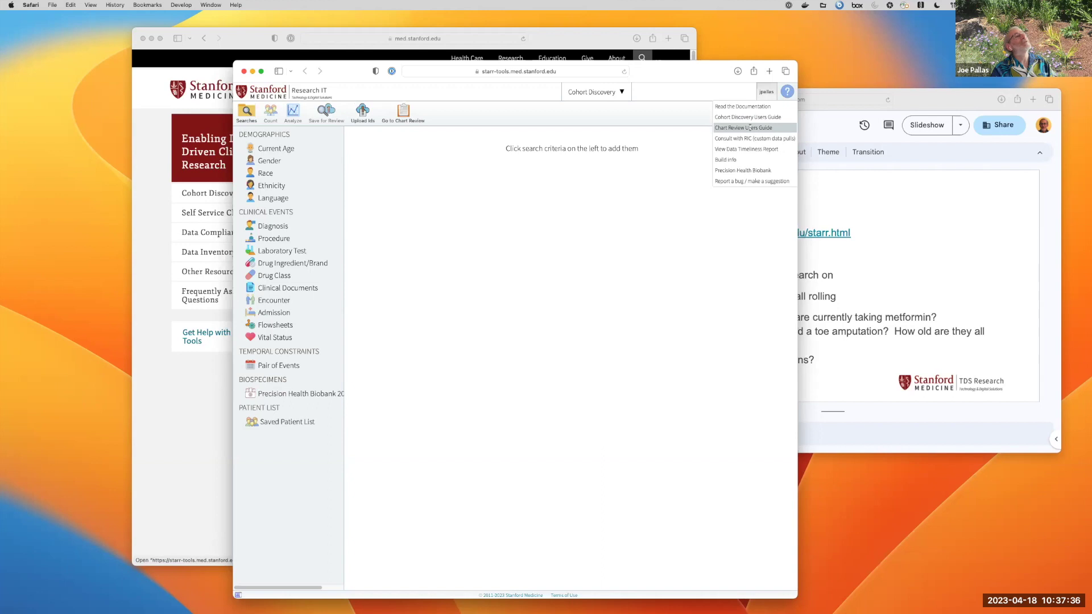
{"action": "left_click", "coordinate": [749, 150]}
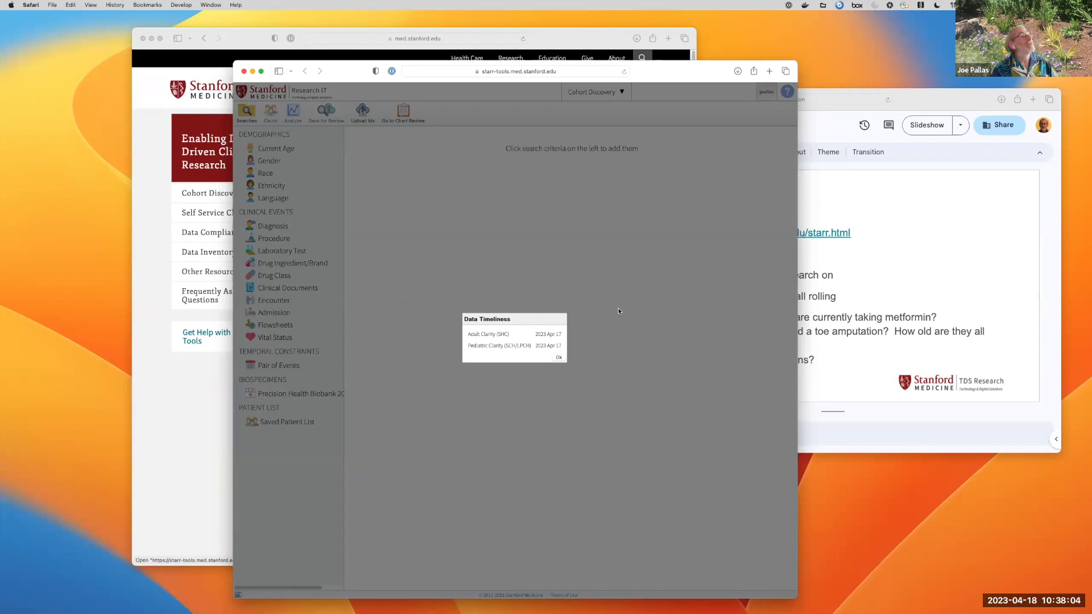
{"action": "left_click", "coordinate": [560, 358]}
View the bug report and suggestion form from the help options, and cancel it without submitting feedback.
{"action": "left_click", "coordinate": [787, 94]}
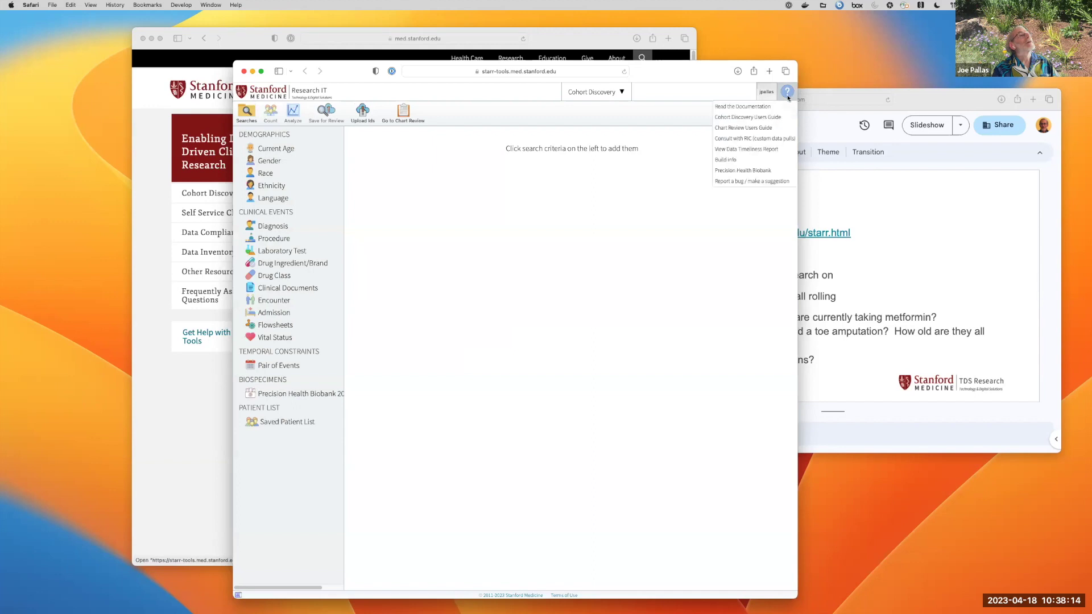
{"action": "left_click", "coordinate": [762, 181]}
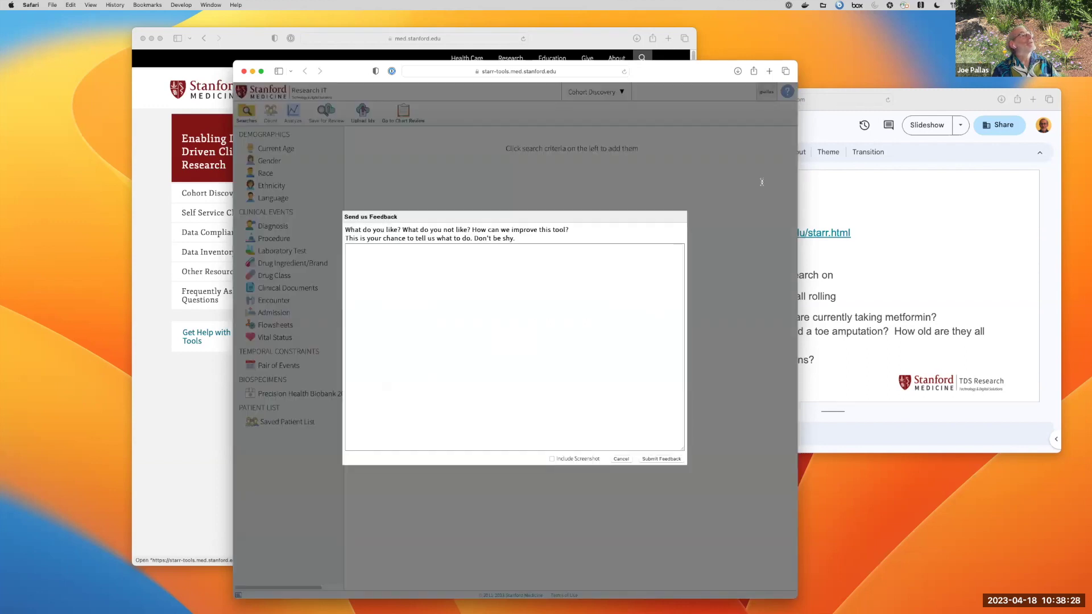
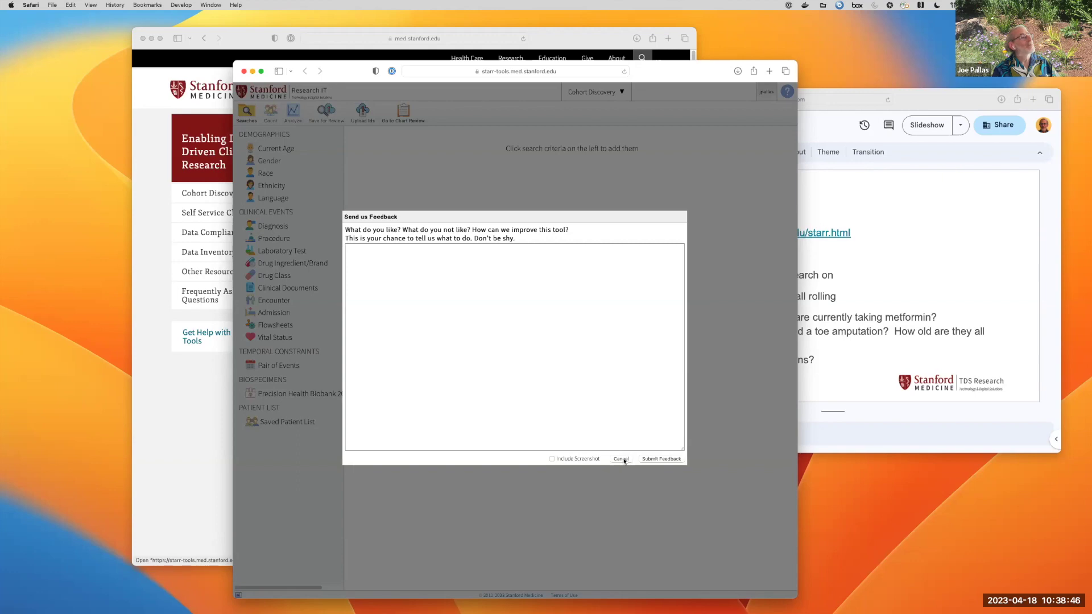
{"action": "left_click", "coordinate": [621, 459]}
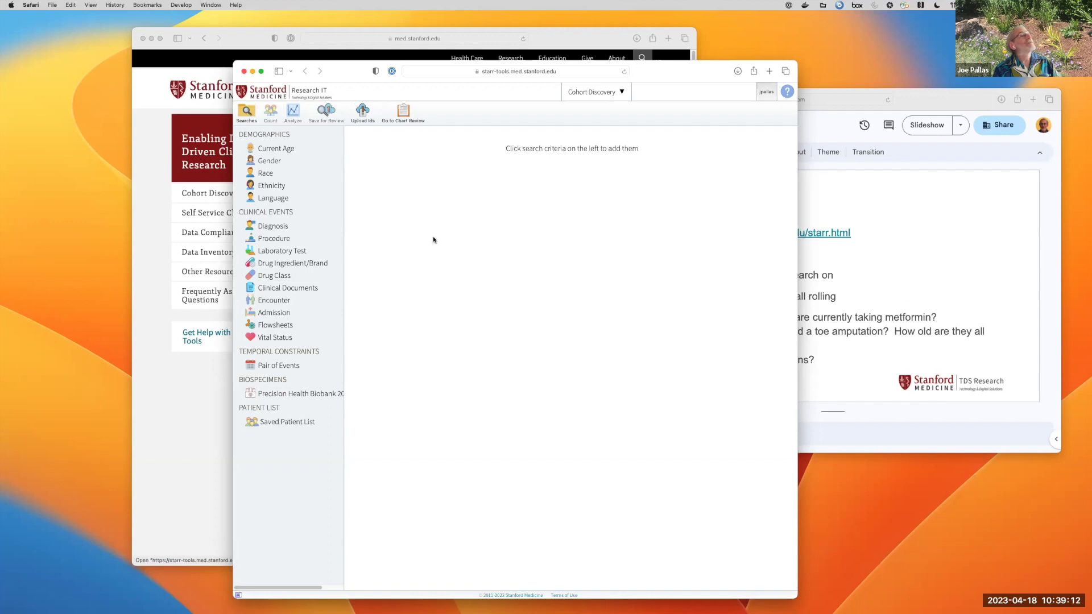
Check the search ideas on the workshop slide and add a Diagnosis criterion to the cohort query, searching it for "diabetes".
{"action": "left_click", "coordinate": [873, 271]}
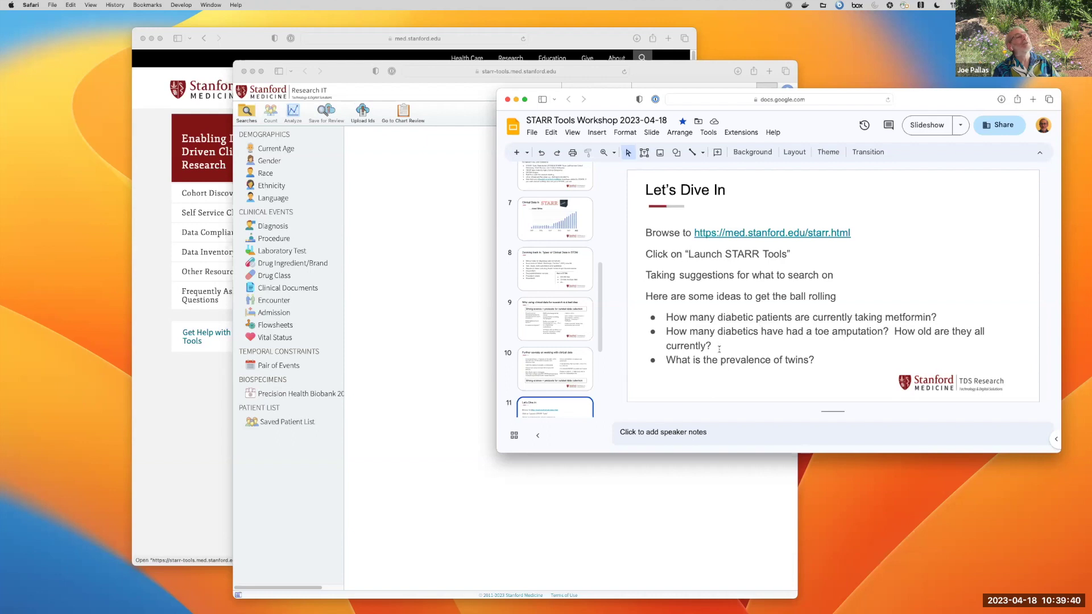
{"action": "left_click", "coordinate": [664, 483]}
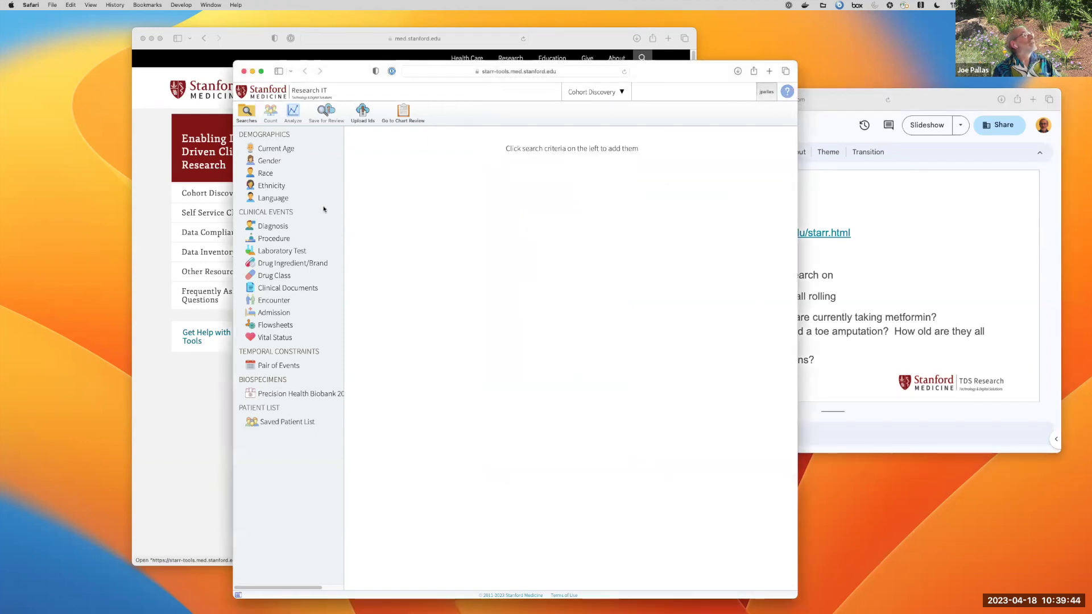
{"action": "left_click", "coordinate": [274, 227]}
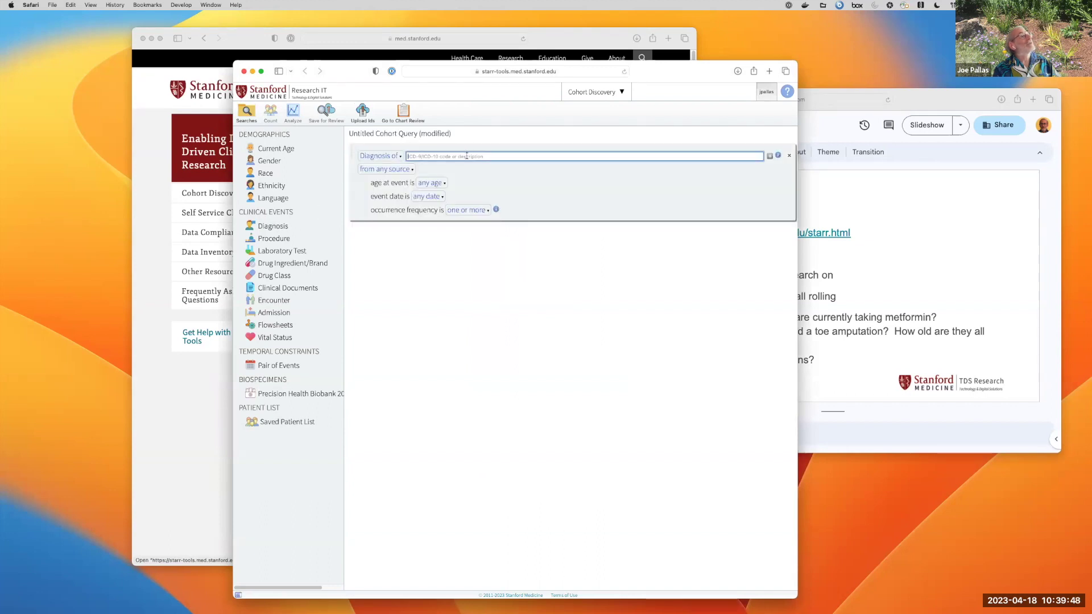
{"action": "type", "text": "diabe"}
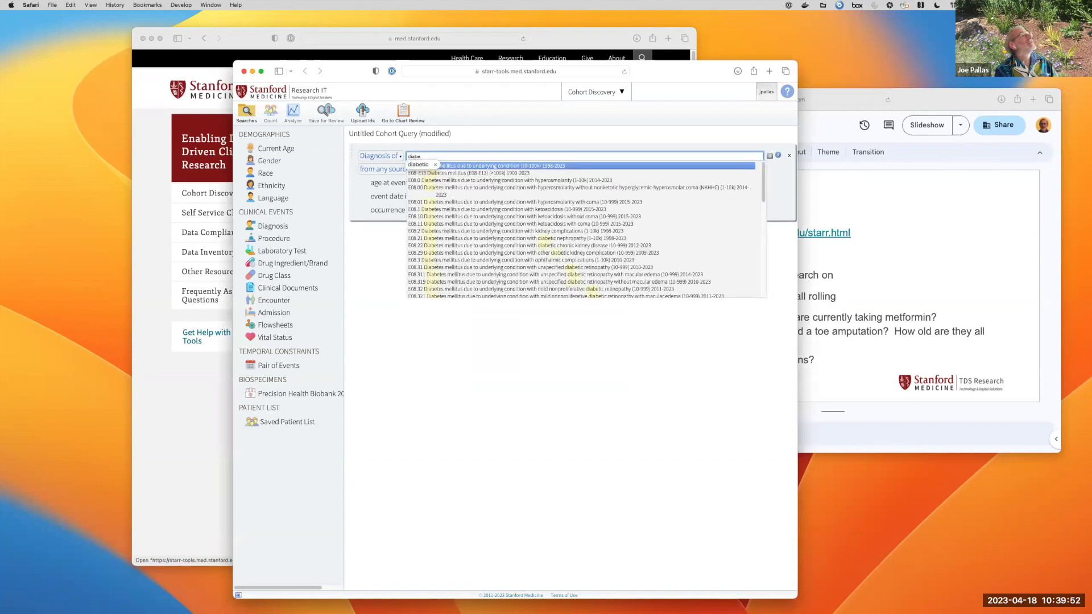
{"action": "type", "text": "tes"}
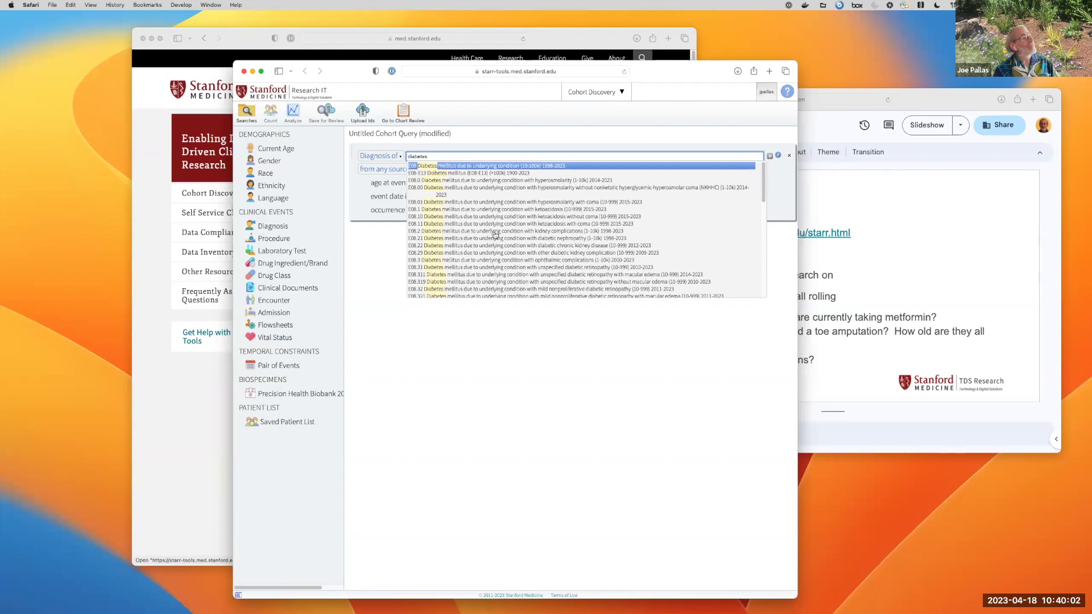
Look through the matching diabetes codes and choose E08-E13 Diabetes mellitus for the diagnosis criterion.
{"action": "scroll", "coordinate": [495, 234], "scroll_direction": "down", "scroll_amount": 3}
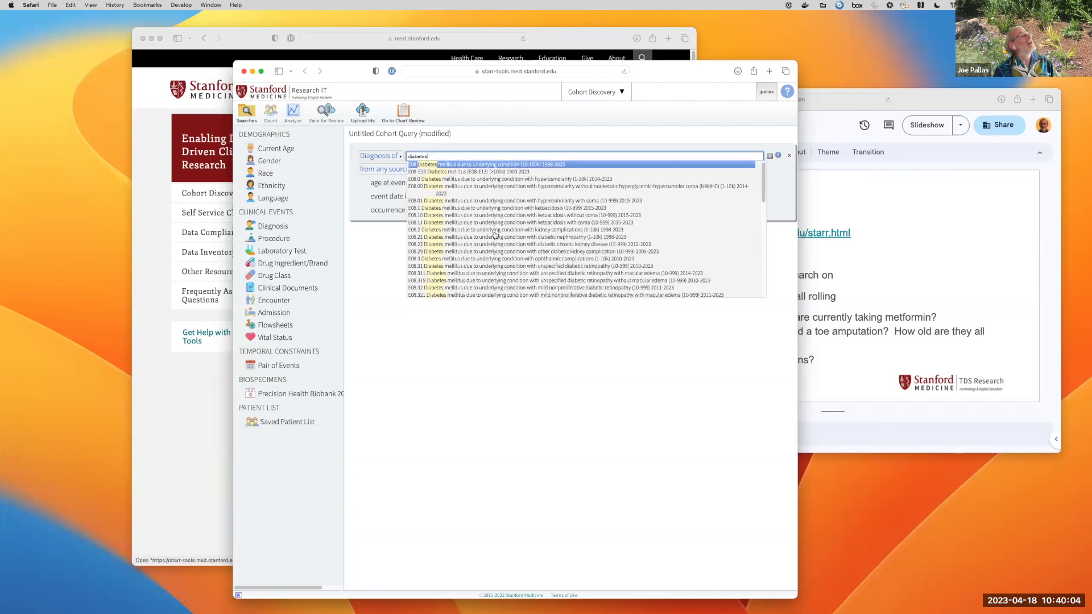
{"action": "scroll", "coordinate": [495, 234], "scroll_direction": "down", "scroll_amount": 5}
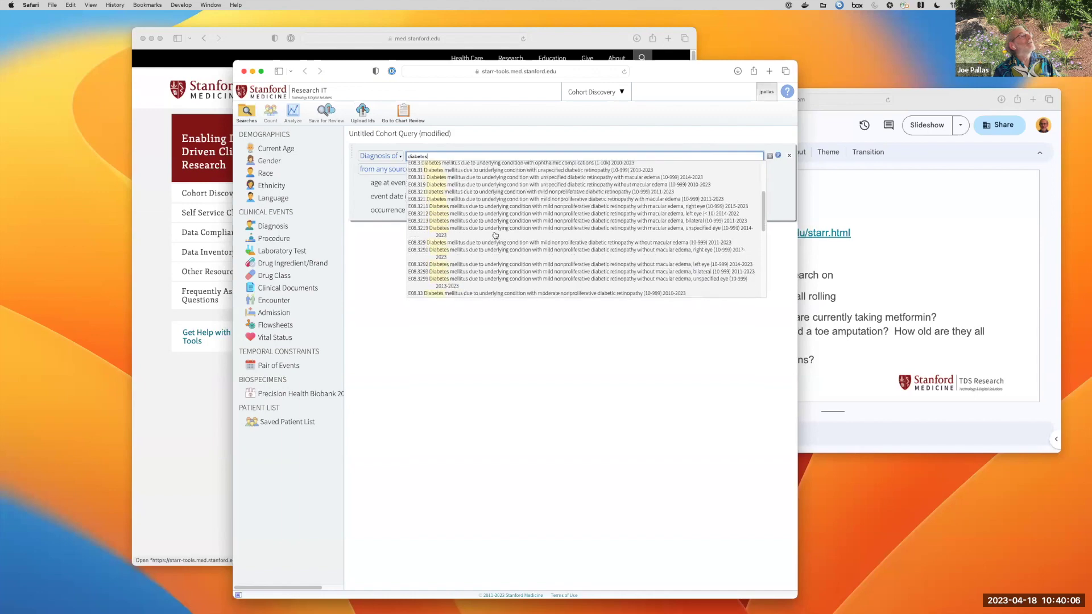
{"action": "scroll", "coordinate": [495, 235], "scroll_direction": "down", "scroll_amount": 5}
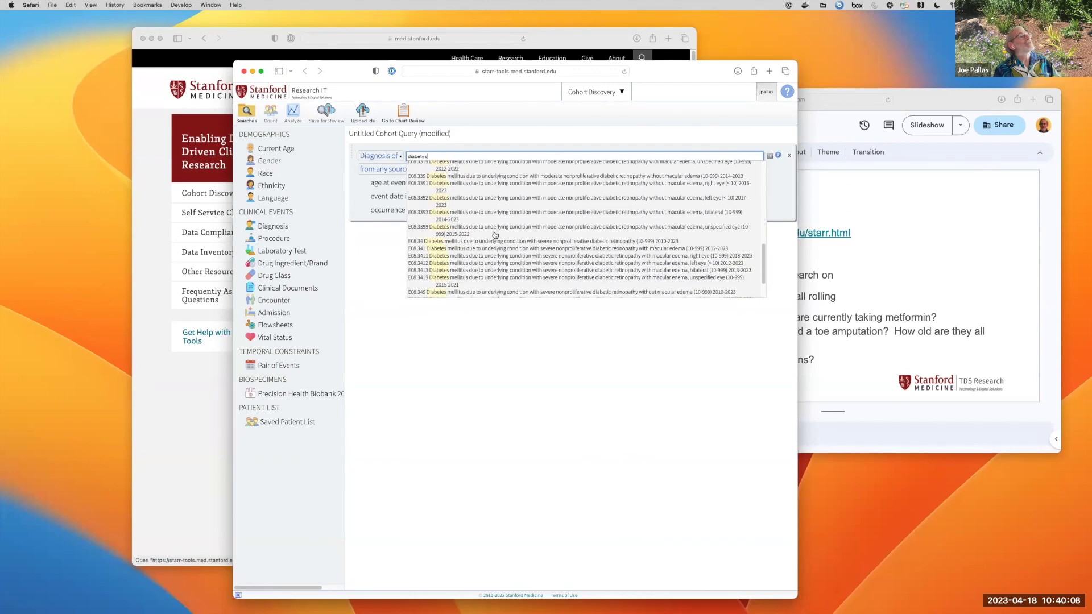
{"action": "scroll", "coordinate": [495, 235], "scroll_direction": "down", "scroll_amount": 1}
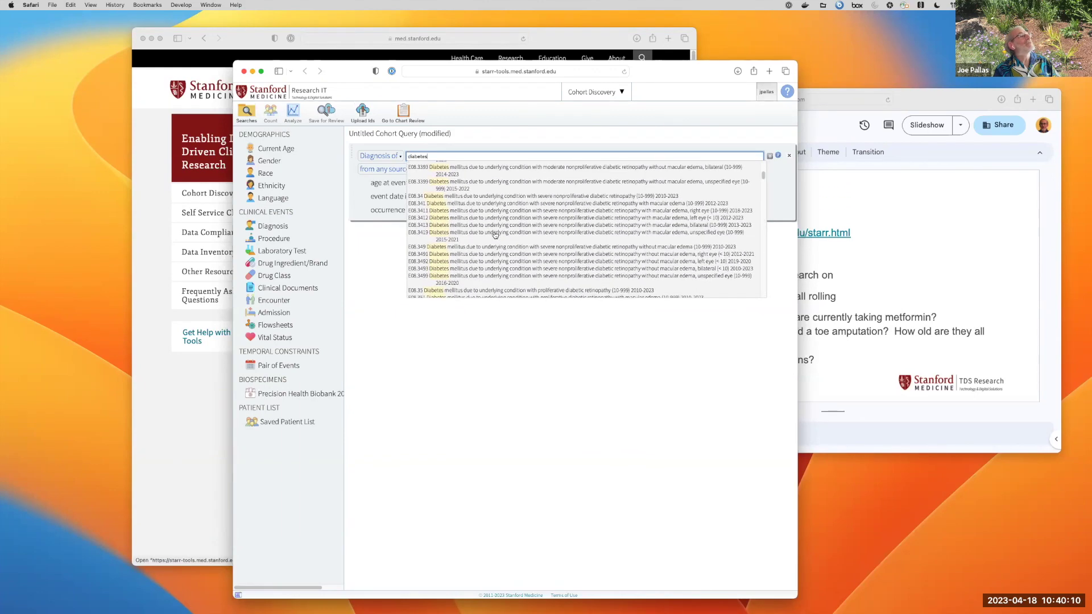
{"action": "scroll", "coordinate": [534, 244], "scroll_direction": "up", "scroll_amount": 4}
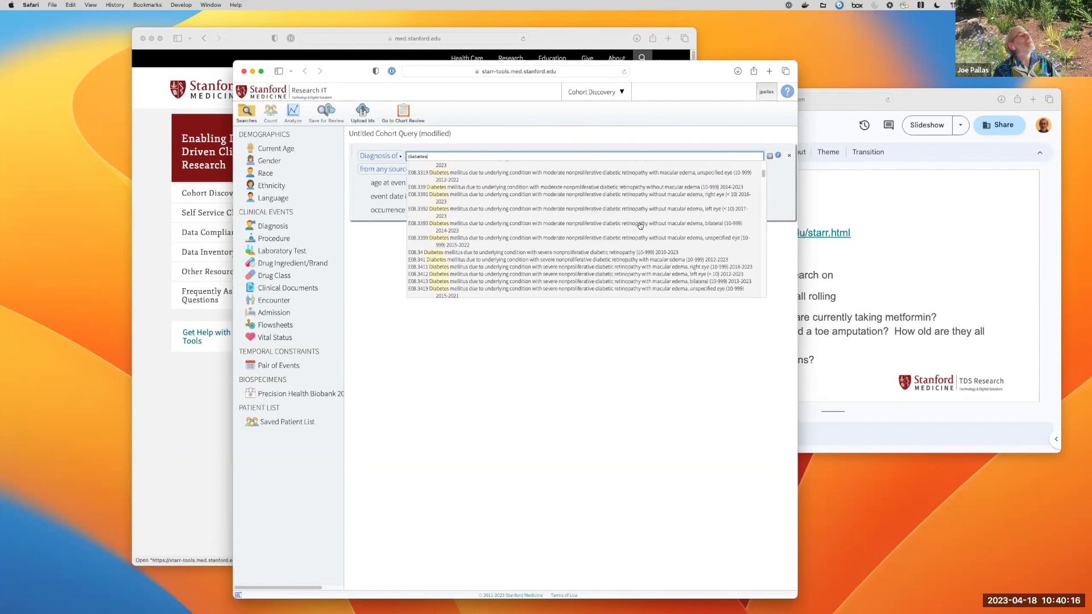
{"action": "scroll", "coordinate": [639, 225], "scroll_direction": "up", "scroll_amount": 2}
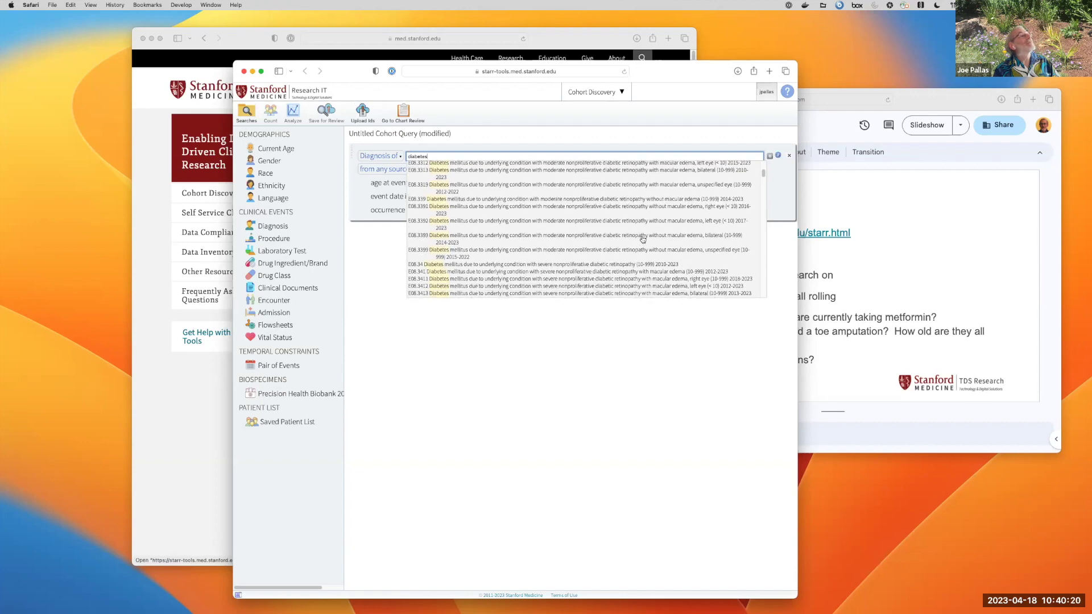
{"action": "scroll", "coordinate": [643, 238], "scroll_direction": "up", "scroll_amount": 5}
{"action": "scroll", "coordinate": [643, 239], "scroll_direction": "up", "scroll_amount": 5}
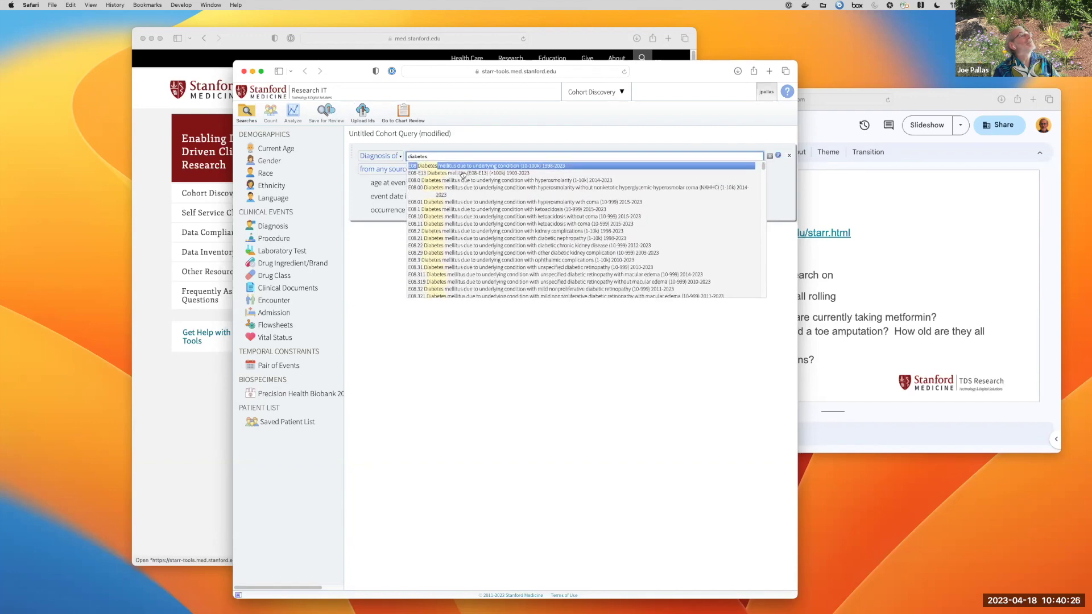
{"action": "left_click", "coordinate": [463, 173]}
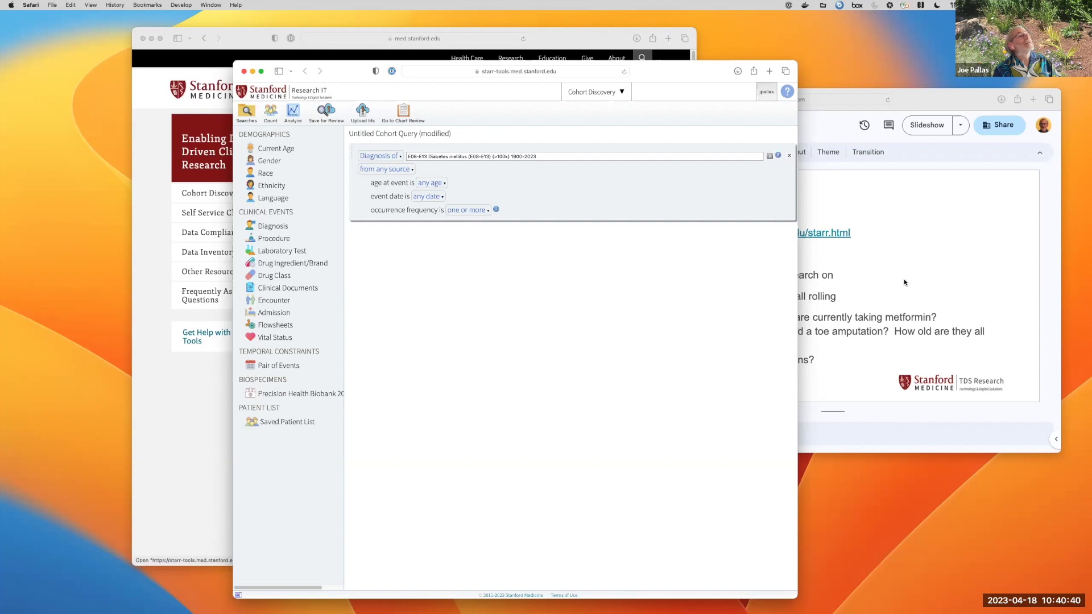
Recheck the slide's example questions and add a Drug Ingredient/Brand criterion including metformin hydrochloride to the cohort query.
{"action": "left_click", "coordinate": [875, 304]}
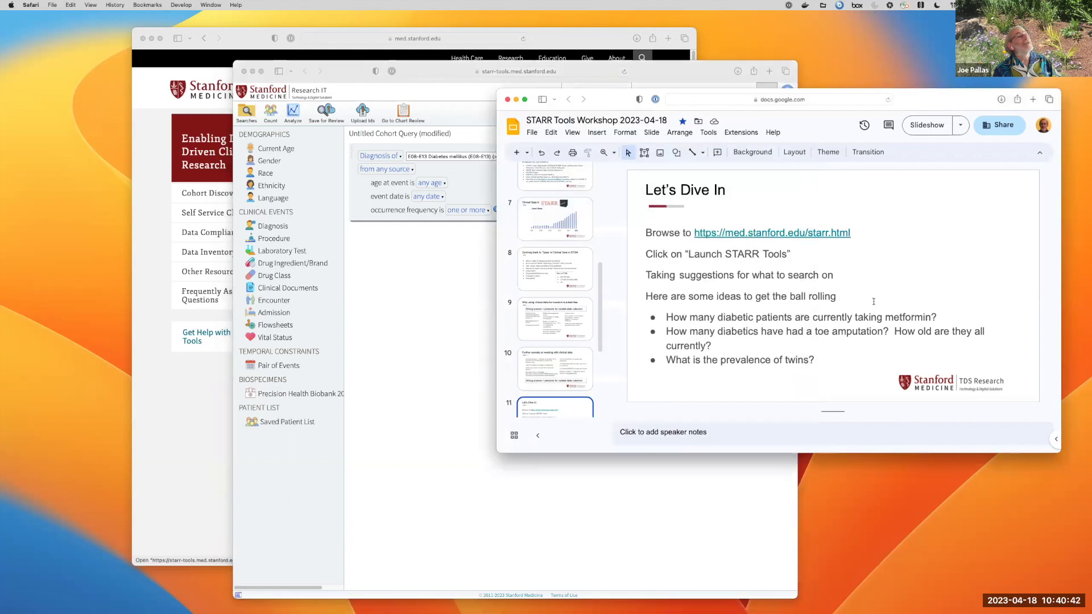
{"action": "left_click", "coordinate": [490, 321]}
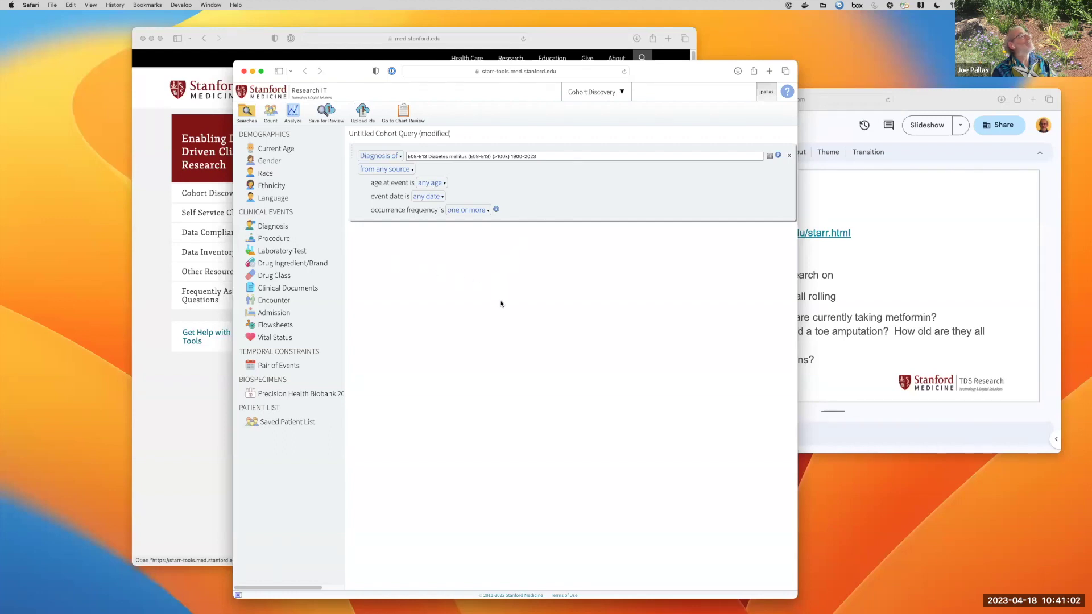
{"action": "left_click", "coordinate": [272, 265]}
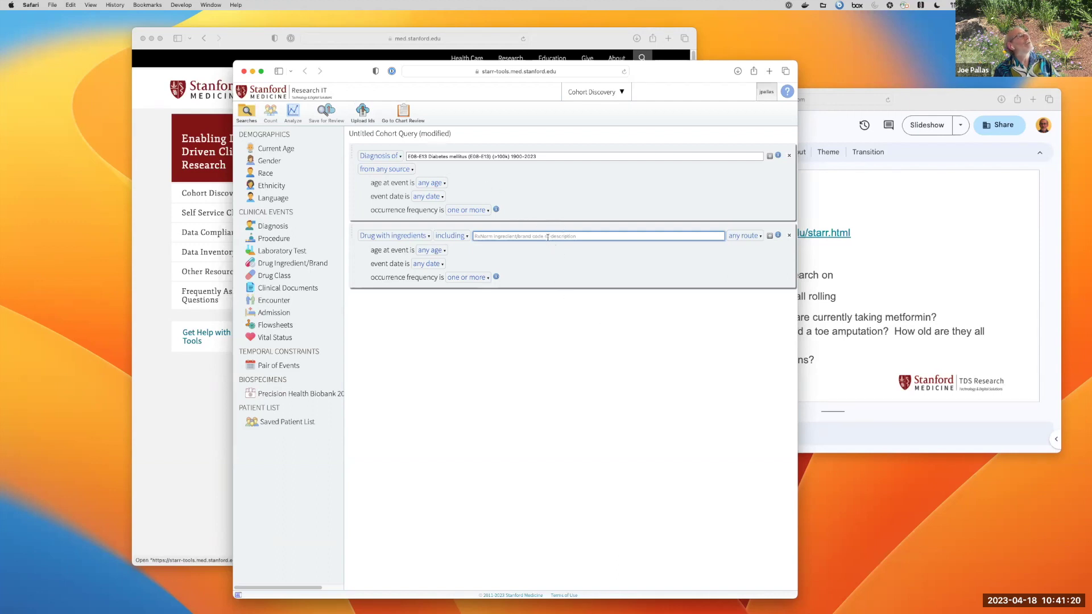
{"action": "type", "text": "met"}
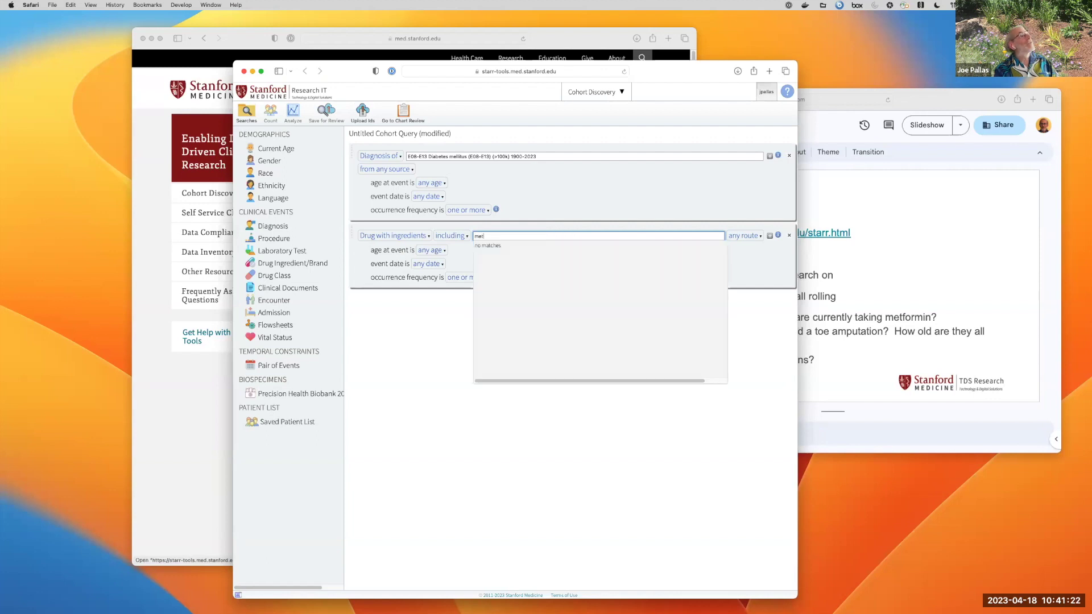
{"action": "type", "text": "form"}
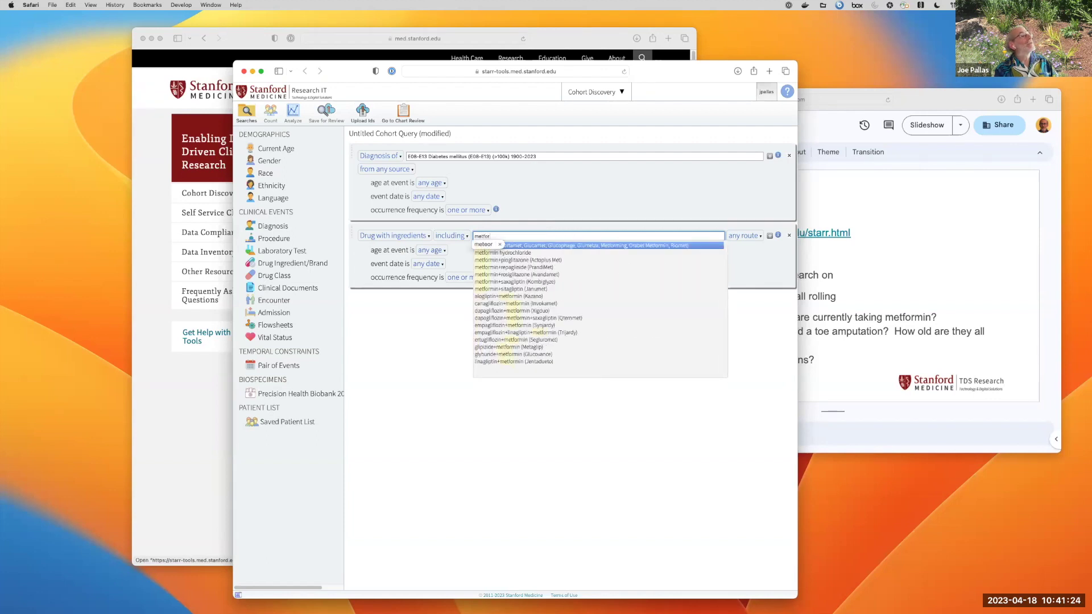
{"action": "left_click", "coordinate": [522, 253]}
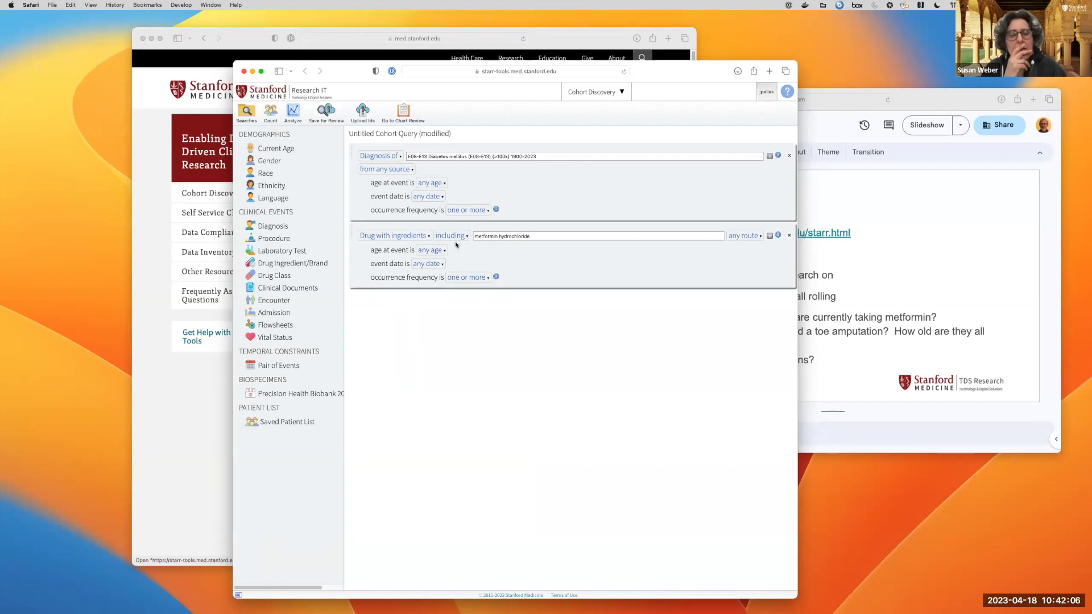
Analyze the cohort and add the Diagnosis and Drug Ingredient top lists to the demographics charts.
{"action": "left_click", "coordinate": [293, 112]}
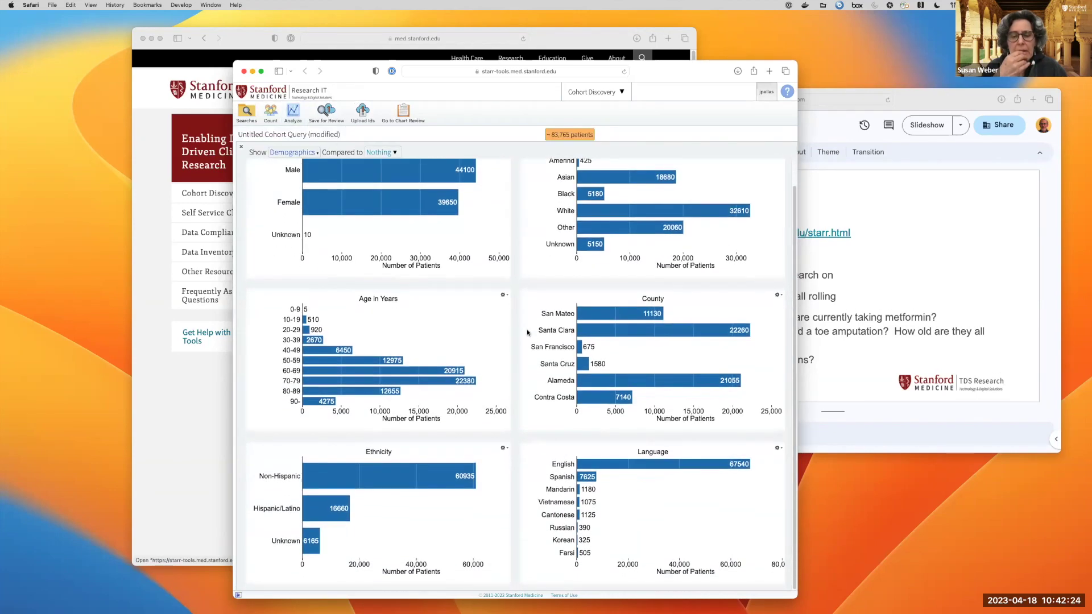
{"action": "left_click", "coordinate": [311, 153]}
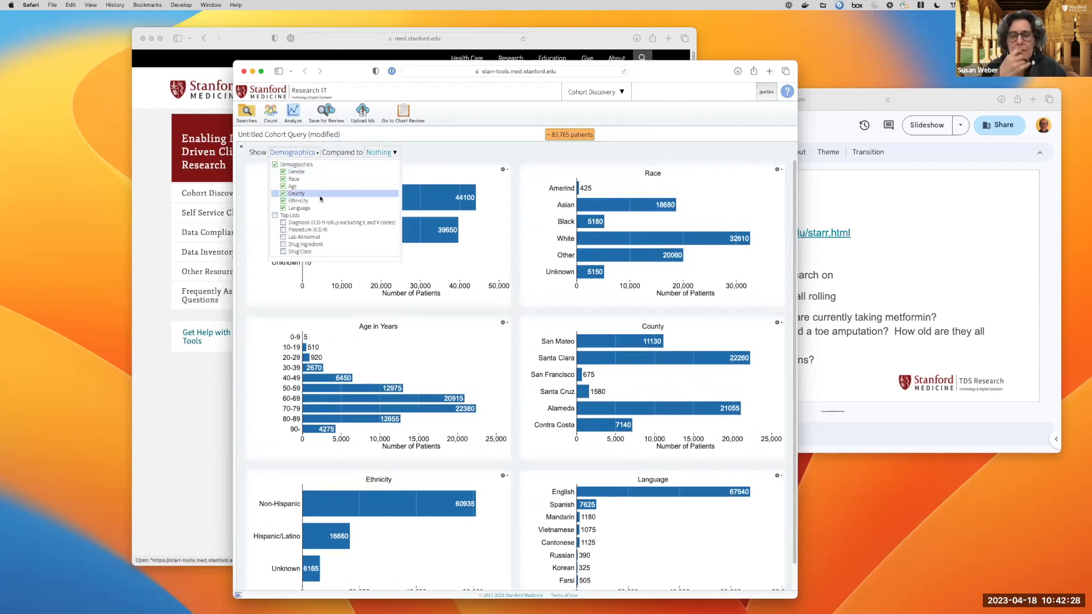
{"action": "left_click", "coordinate": [284, 223]}
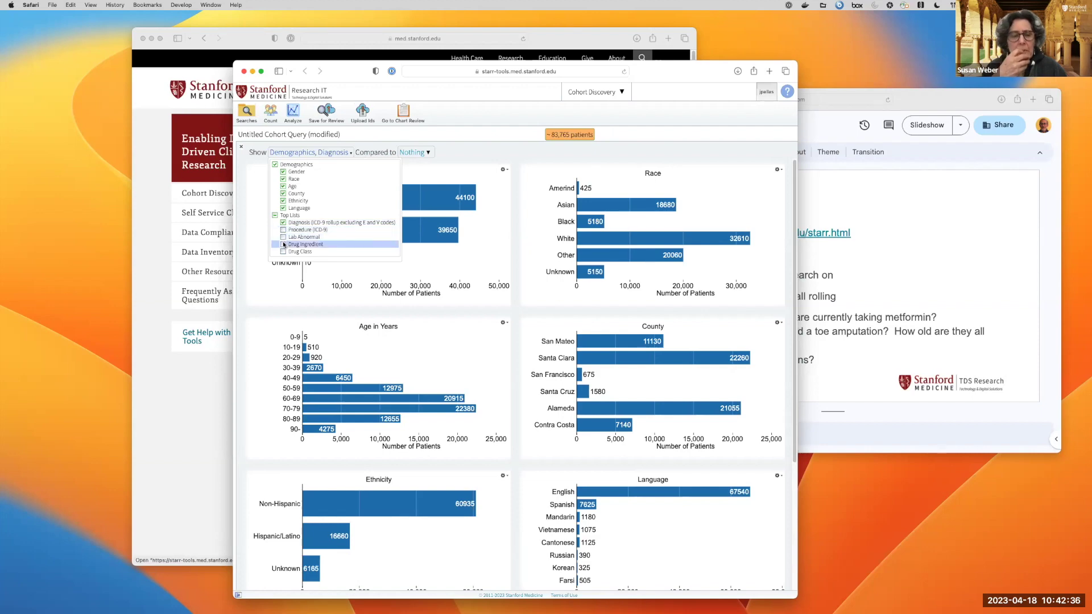
{"action": "left_click", "coordinate": [284, 244]}
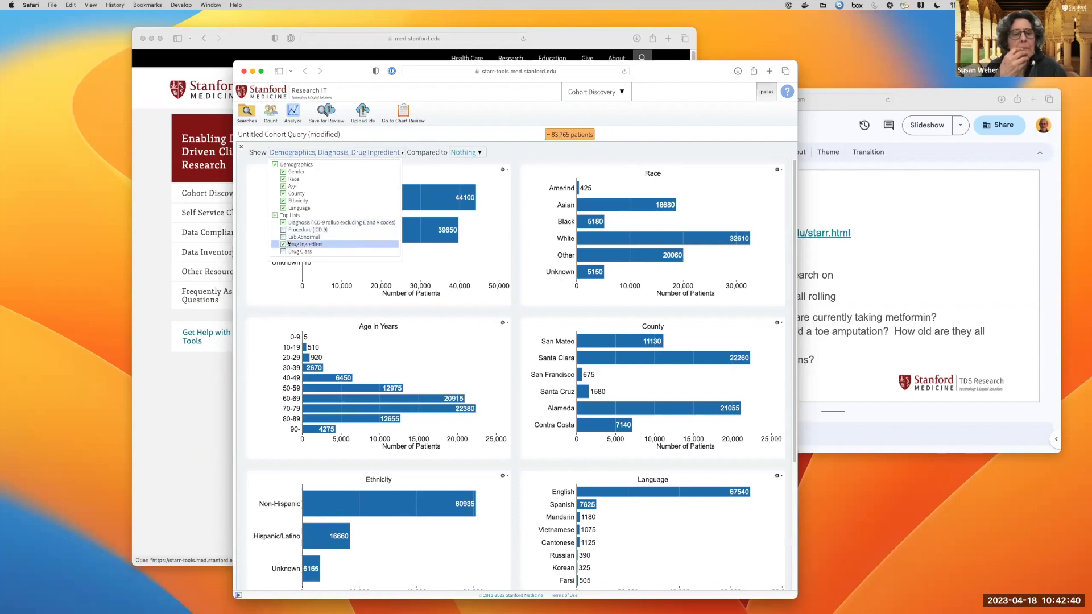
{"action": "left_click", "coordinate": [551, 156]}
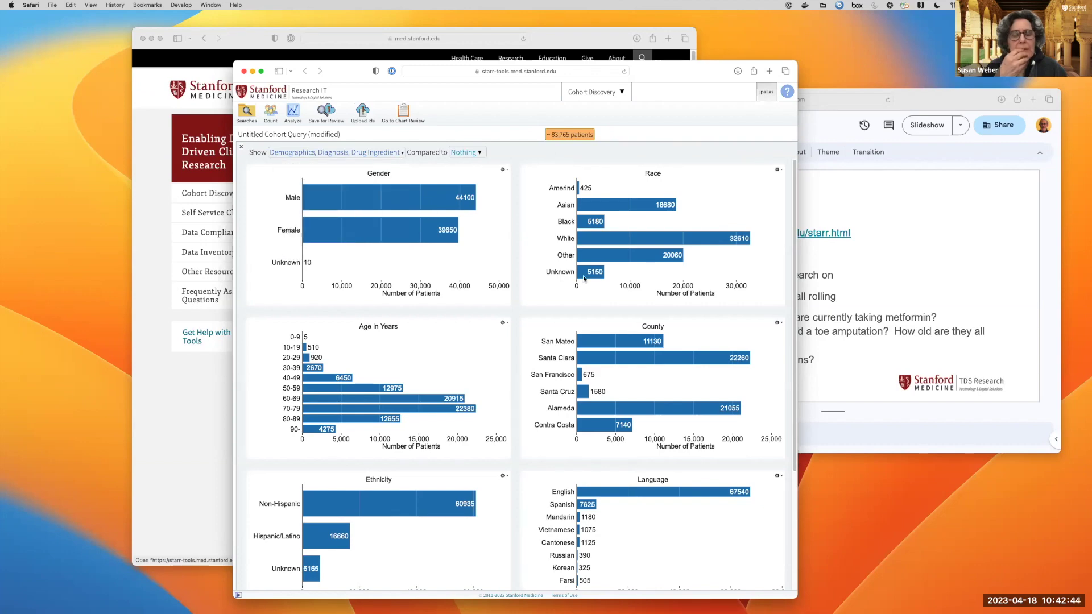
Review the cohort's demographics, top diagnoses and top drug ingredients charts, and close the analysis to return to the query.
{"action": "scroll", "coordinate": [584, 279], "scroll_direction": "down", "scroll_amount": 3}
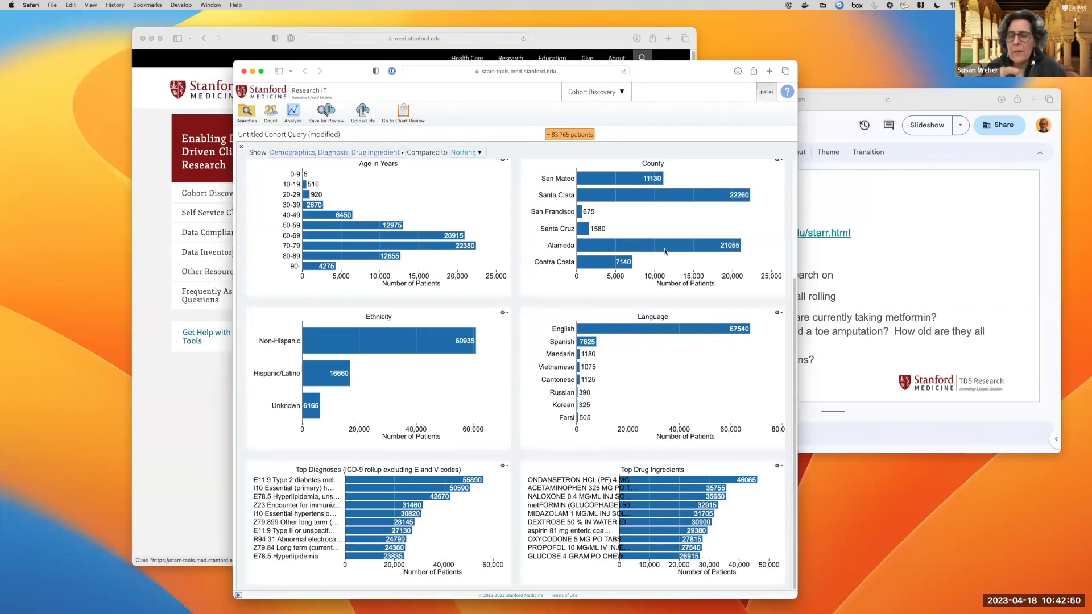
{"action": "scroll", "coordinate": [606, 292], "scroll_direction": "up", "scroll_amount": 1}
{"action": "scroll", "coordinate": [606, 292], "scroll_direction": "up", "scroll_amount": 5}
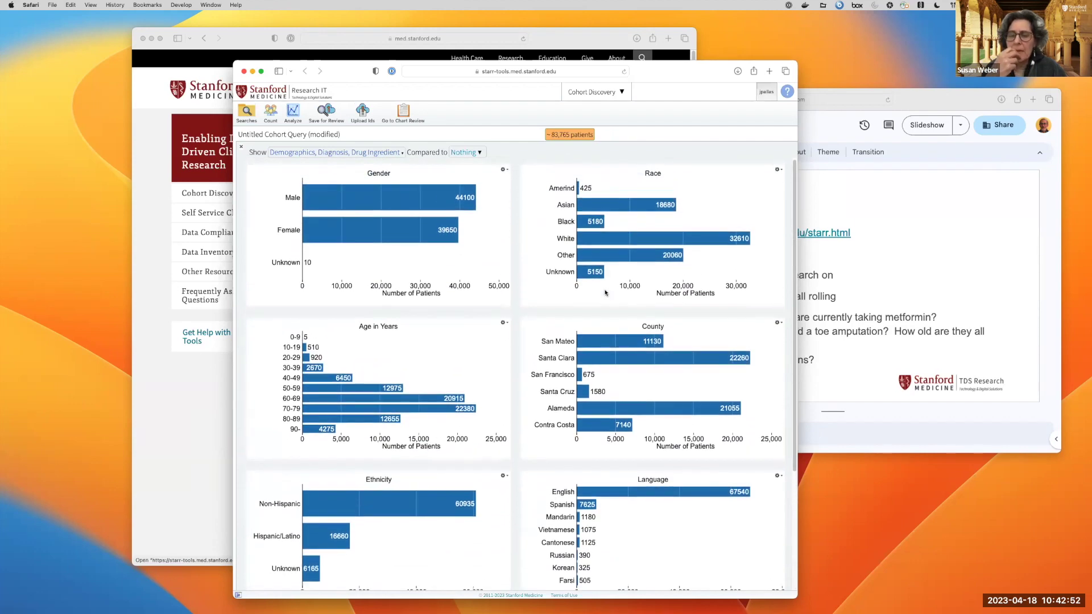
{"action": "left_click", "coordinate": [241, 148]}
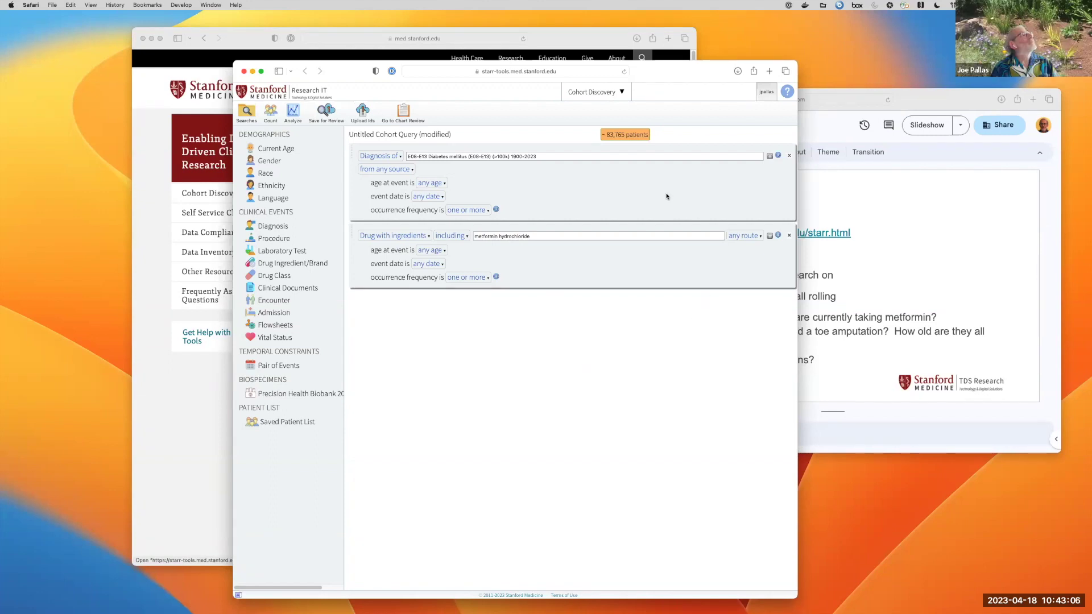
Add insulin aspart protamine, human as an alternative ingredient to the metformin drug criterion and count the matching patients.
{"action": "left_click", "coordinate": [770, 237]}
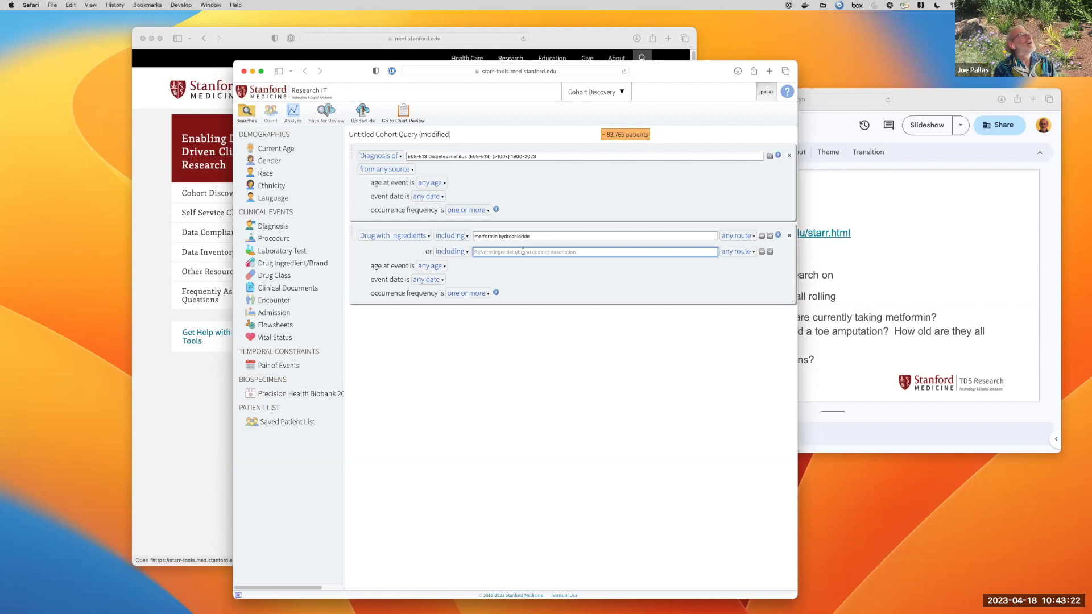
{"action": "type", "text": "insulin"}
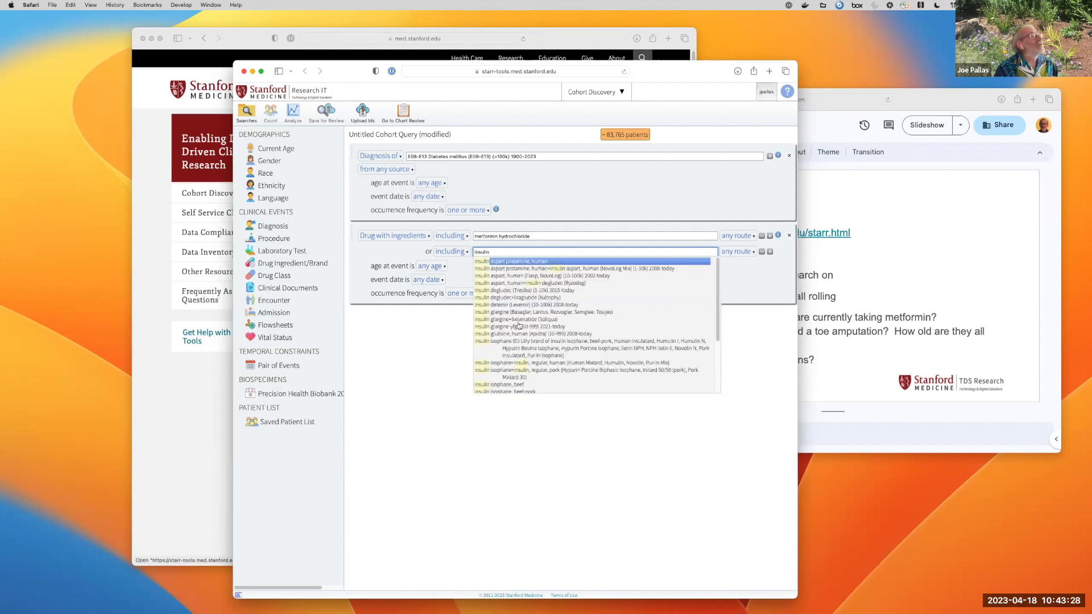
{"action": "scroll", "coordinate": [523, 349], "scroll_direction": "down", "scroll_amount": 5}
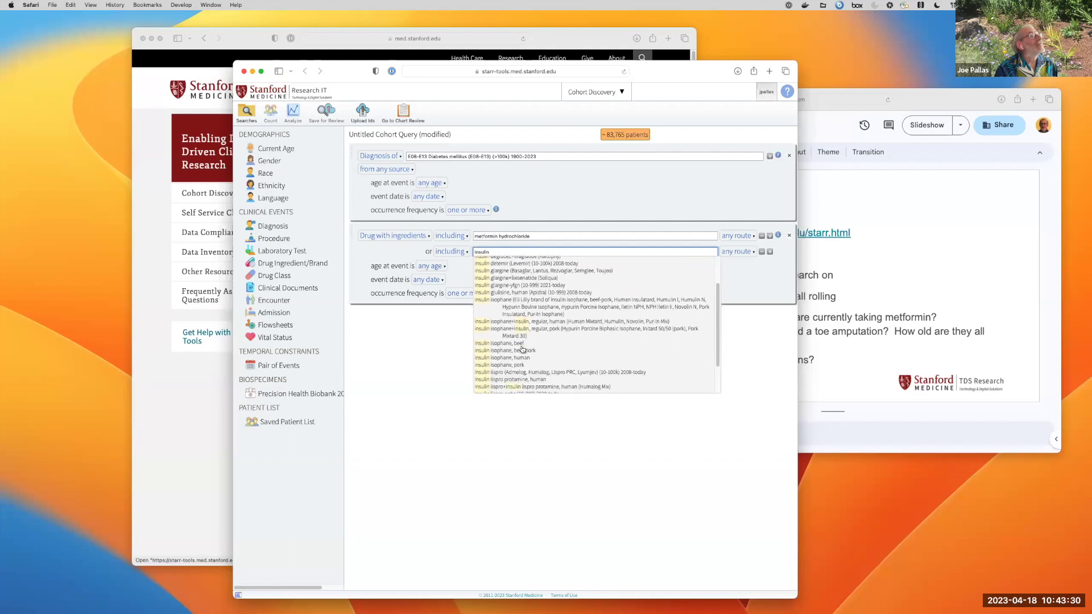
{"action": "key", "text": "Down"}
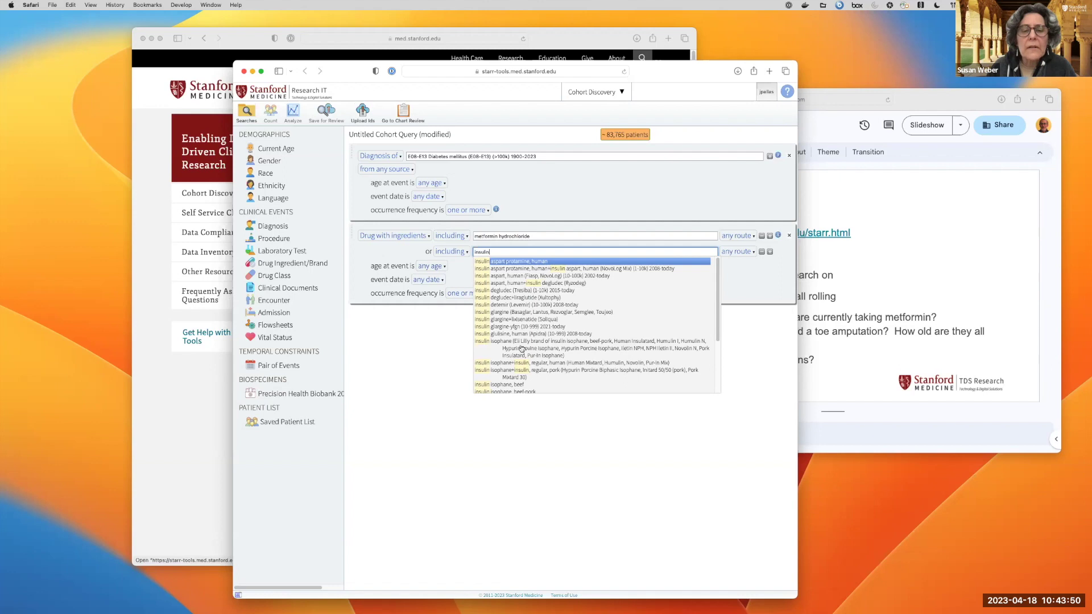
{"action": "left_click", "coordinate": [530, 263]}
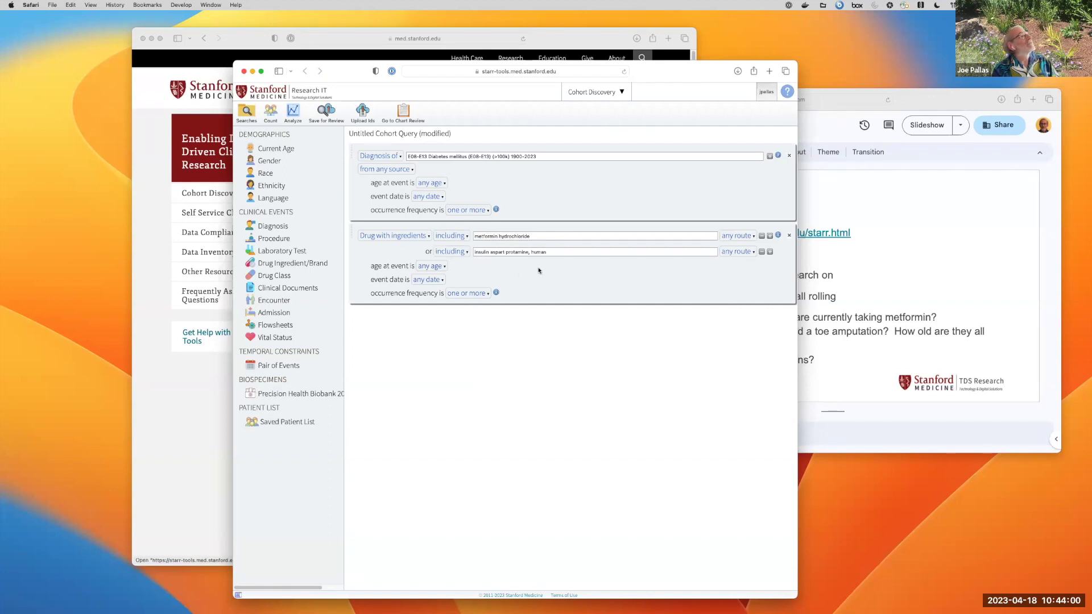
{"action": "left_click", "coordinate": [271, 113]}
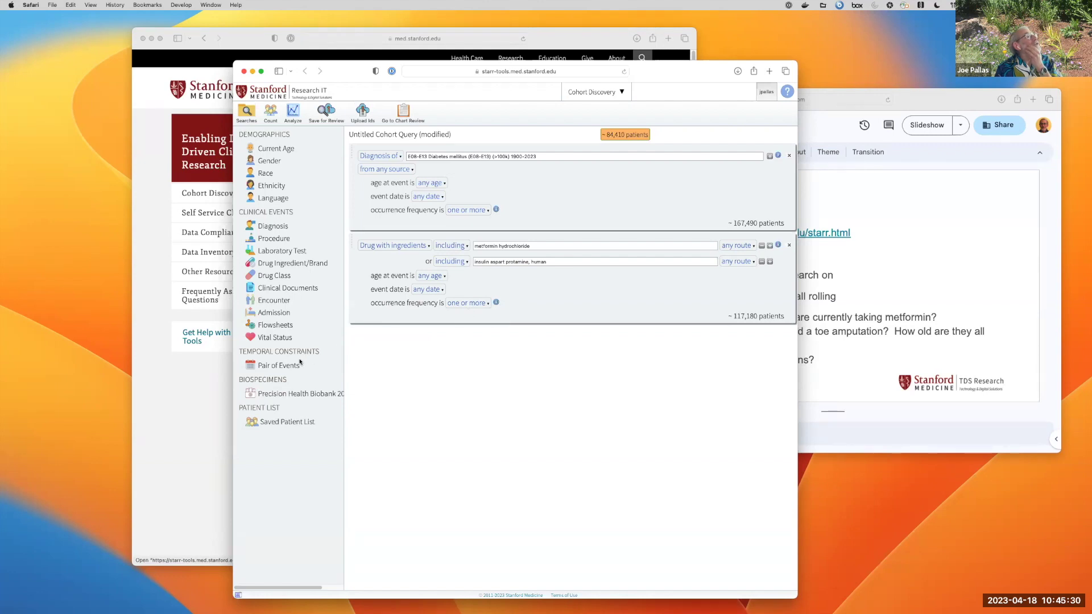
Add a Pair of Events temporal constraint and remove metformin hydrochloride from the drug ingredient criterion.
{"action": "left_click", "coordinate": [279, 366]}
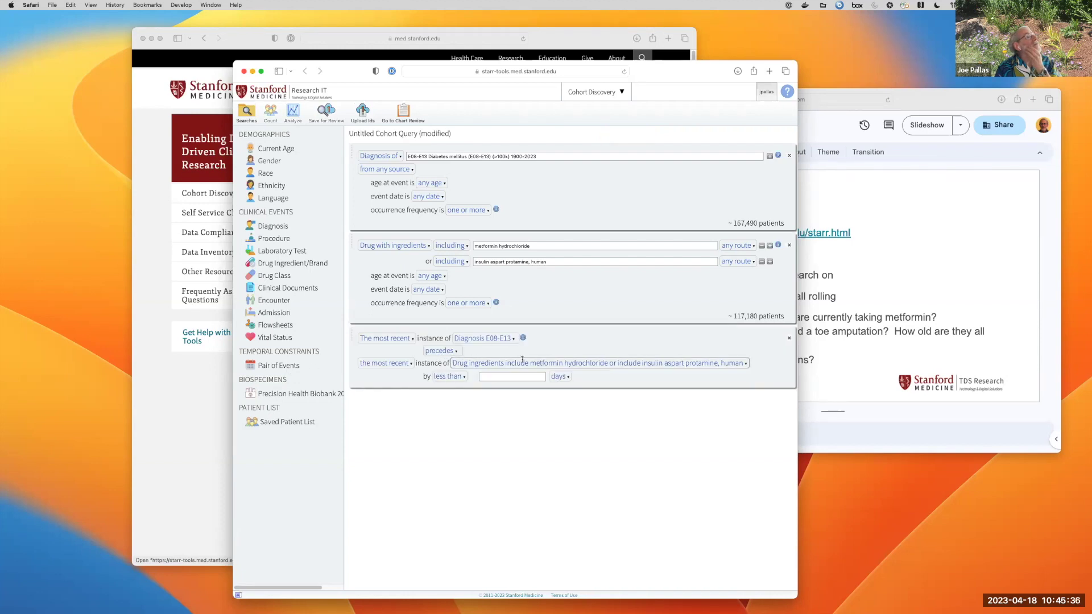
{"action": "left_click", "coordinate": [762, 245]}
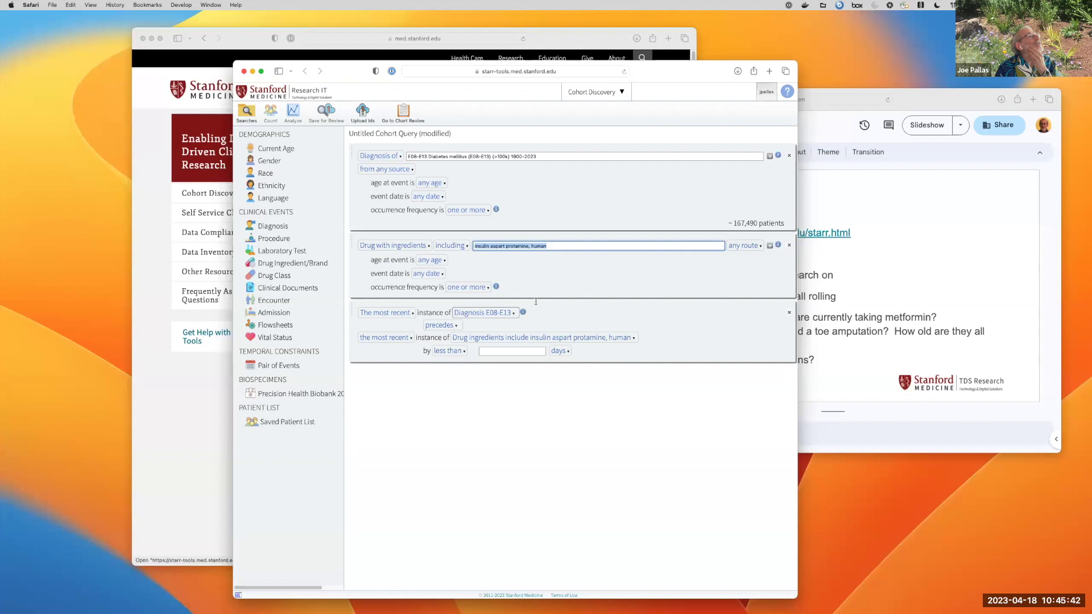
Require the earliest diabetes diagnosis to precede the earliest insulin drug event by more than 1 year, and count the matching patients.
{"action": "left_click", "coordinate": [399, 338]}
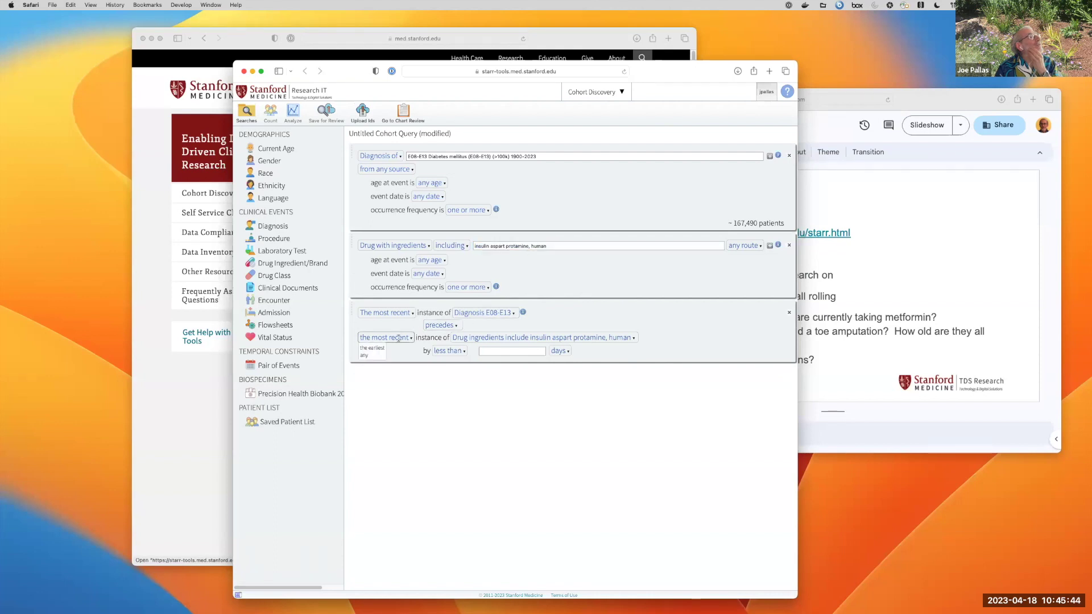
{"action": "left_click", "coordinate": [372, 347]}
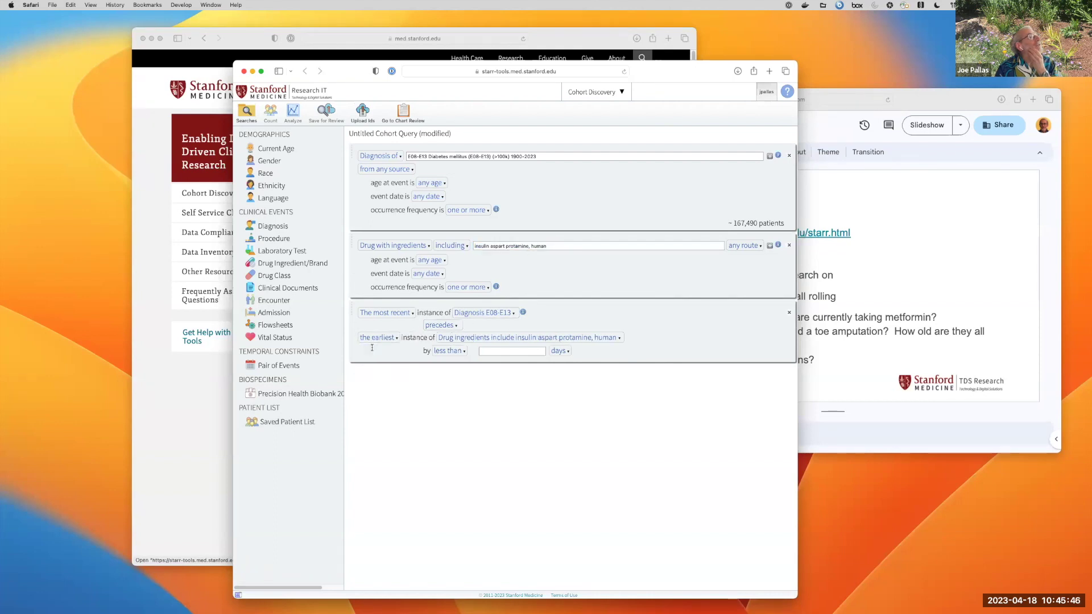
{"action": "left_click", "coordinate": [458, 351]}
{"action": "left_click", "coordinate": [454, 362]}
{"action": "left_click", "coordinate": [505, 352]}
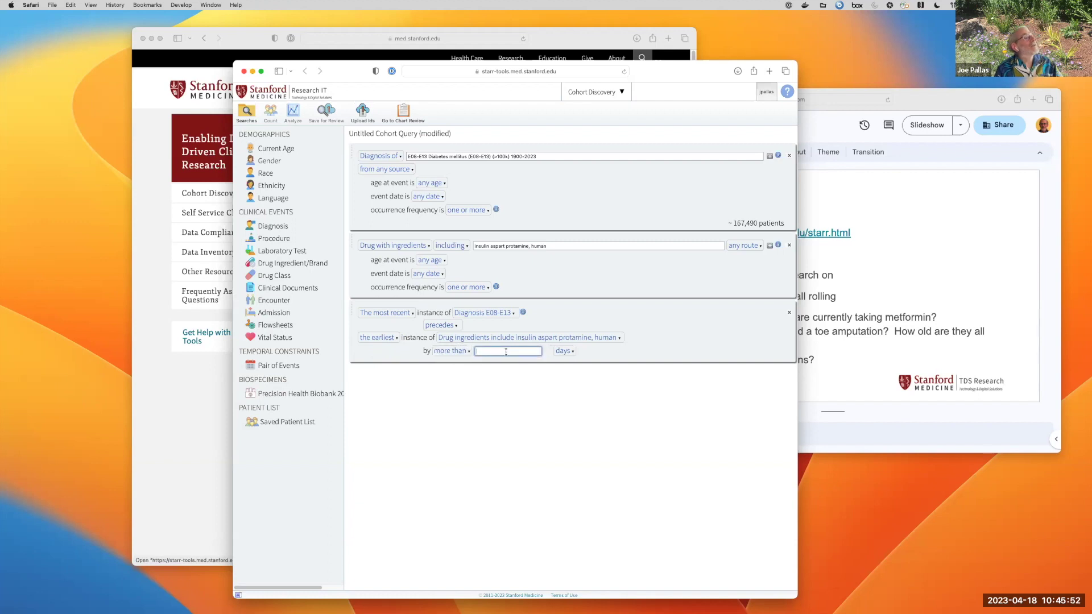
{"action": "type", "text": "1"}
{"action": "left_click", "coordinate": [562, 351]}
{"action": "left_click", "coordinate": [560, 369]}
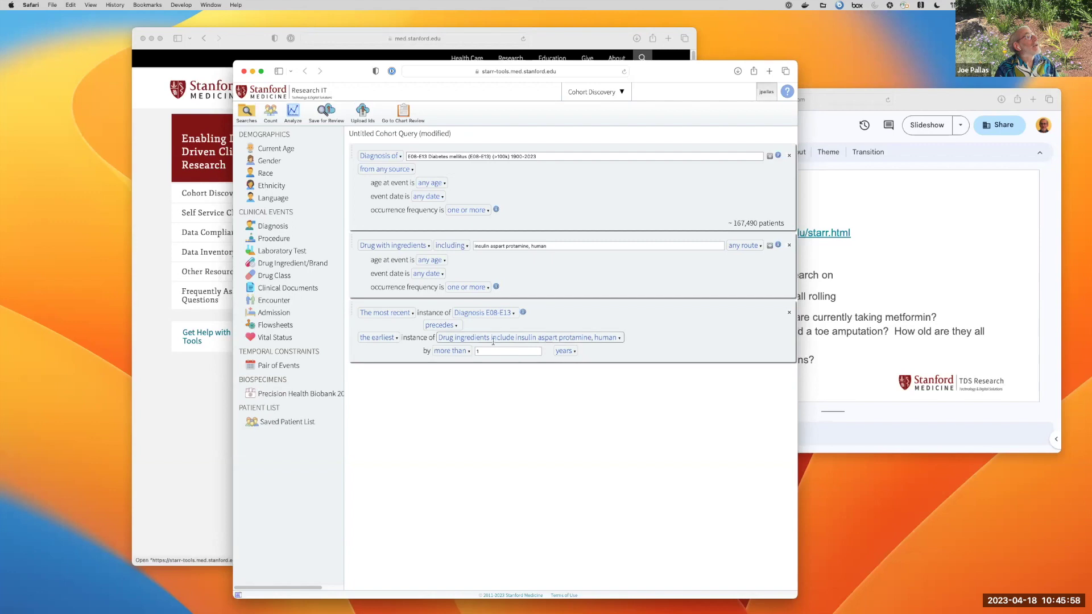
{"action": "left_click", "coordinate": [398, 314]}
{"action": "left_click", "coordinate": [373, 323]}
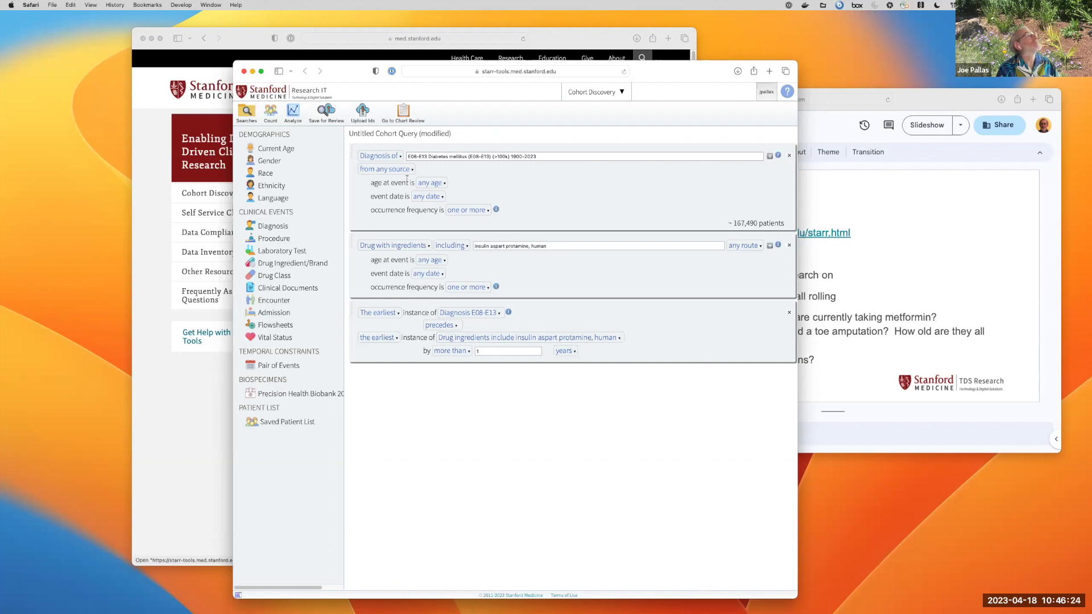
{"action": "left_click", "coordinate": [270, 114]}
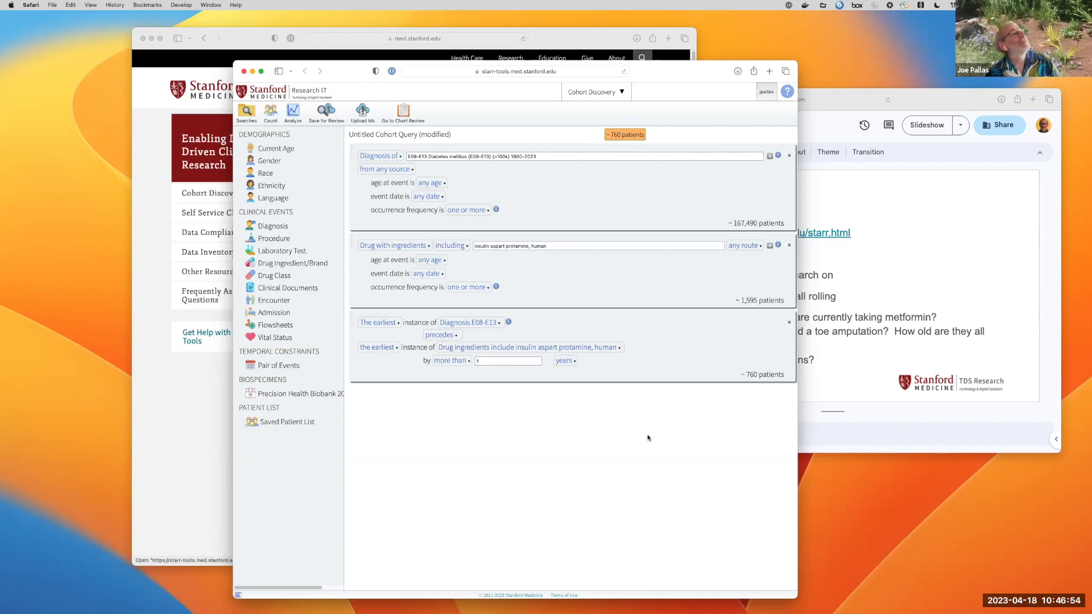
Replace the drug criterion's ingredient with insulin glargine and recount the cohort.
{"action": "left_click", "coordinate": [599, 245]}
{"action": "key", "text": "alt+shift+Left"}
{"action": "key", "text": "alt+shift+Left"}
{"action": "key", "text": "alt+shift+Left"}
{"action": "key", "text": "alt+shift+Left"}
{"action": "type", "text": "insulin"}
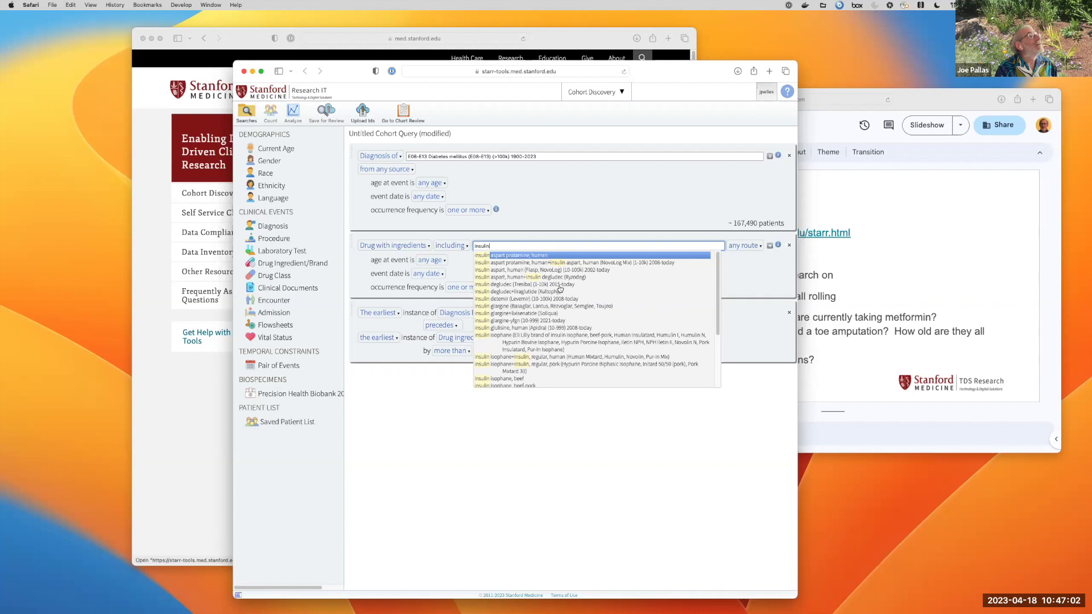
{"action": "left_click", "coordinate": [530, 307]}
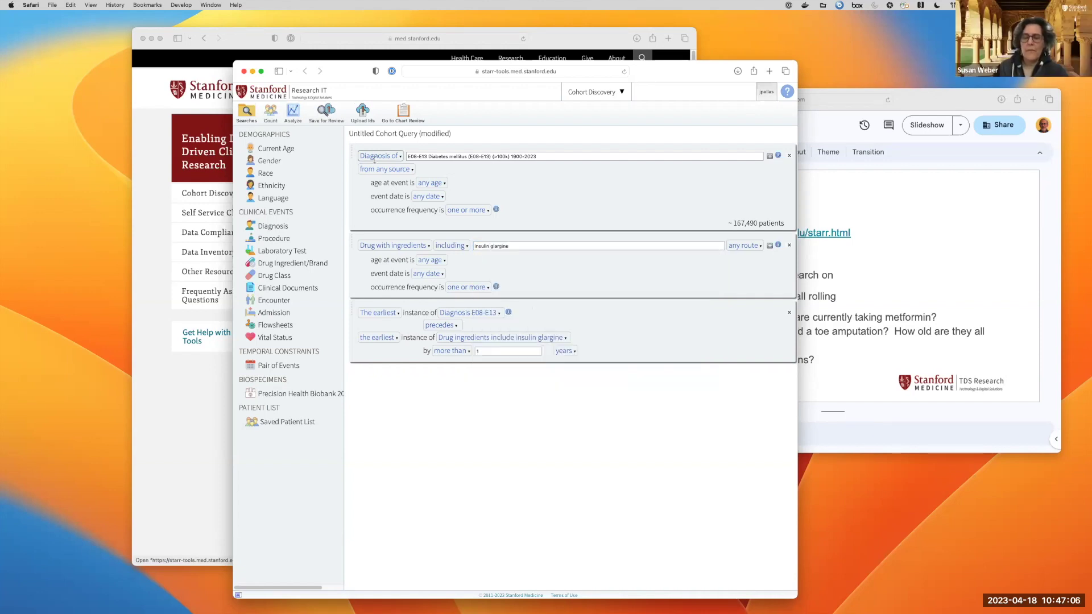
{"action": "left_click", "coordinate": [272, 115]}
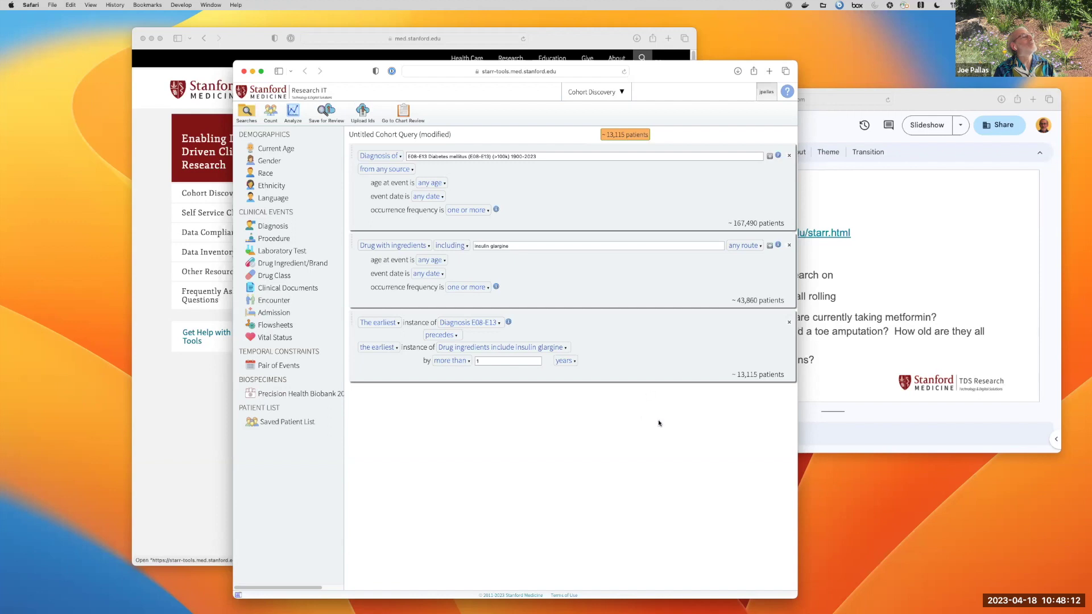
Analyze the insulin glargine cohort, review its demographics, diagnosis and drug charts, and return to the query.
{"action": "left_click", "coordinate": [296, 112]}
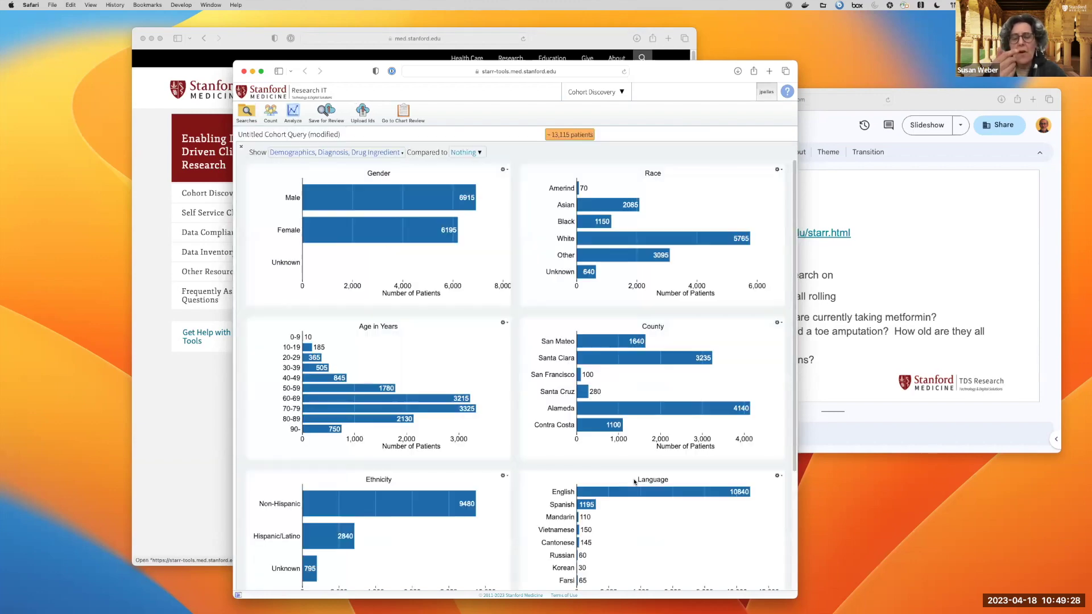
{"action": "scroll", "coordinate": [575, 448], "scroll_direction": "down", "scroll_amount": 5}
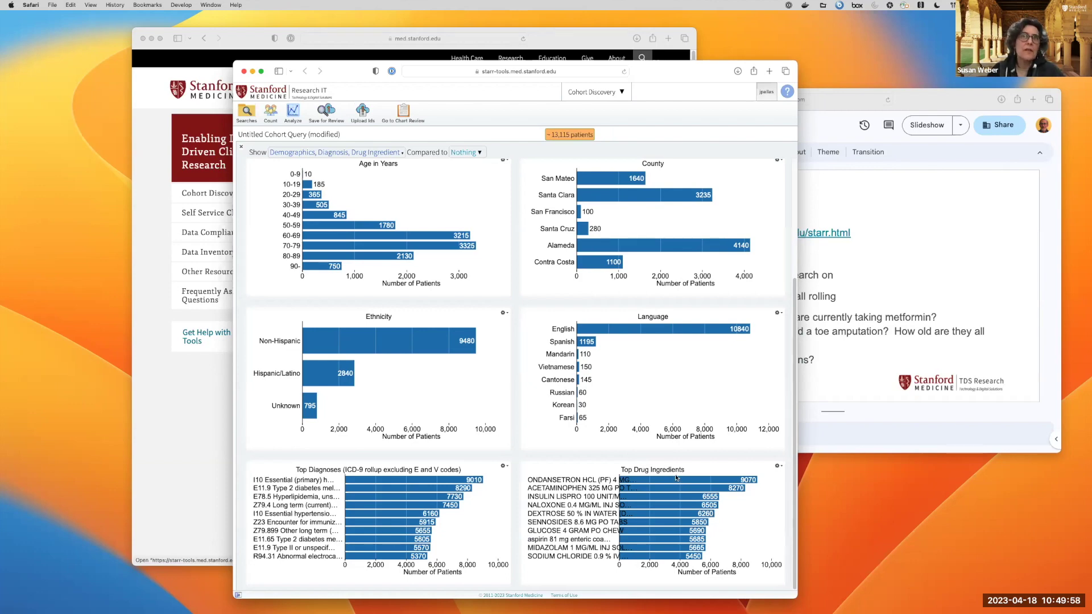
{"action": "scroll", "coordinate": [676, 478], "scroll_direction": "up", "scroll_amount": 5}
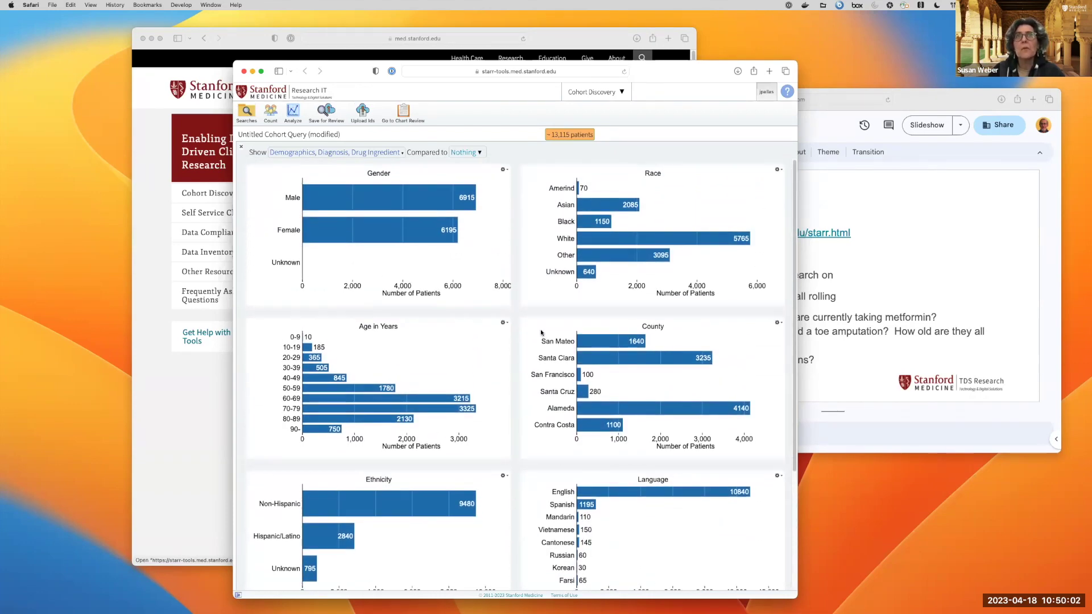
{"action": "left_click", "coordinate": [242, 149]}
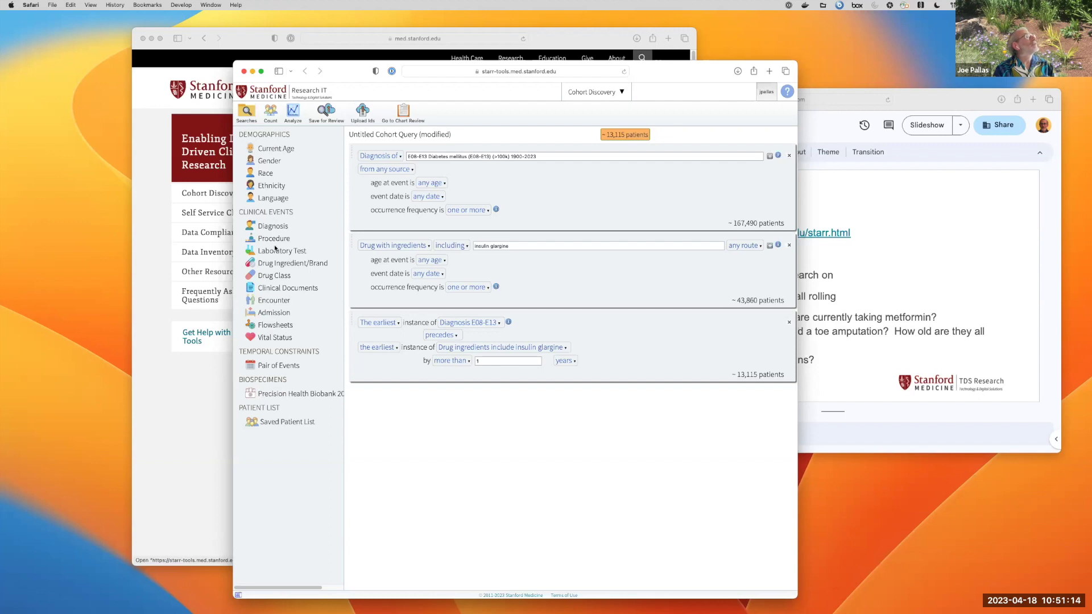
Add a Current Age criterion of less than or equal to 35 years to the cohort query.
{"action": "left_click", "coordinate": [276, 149]}
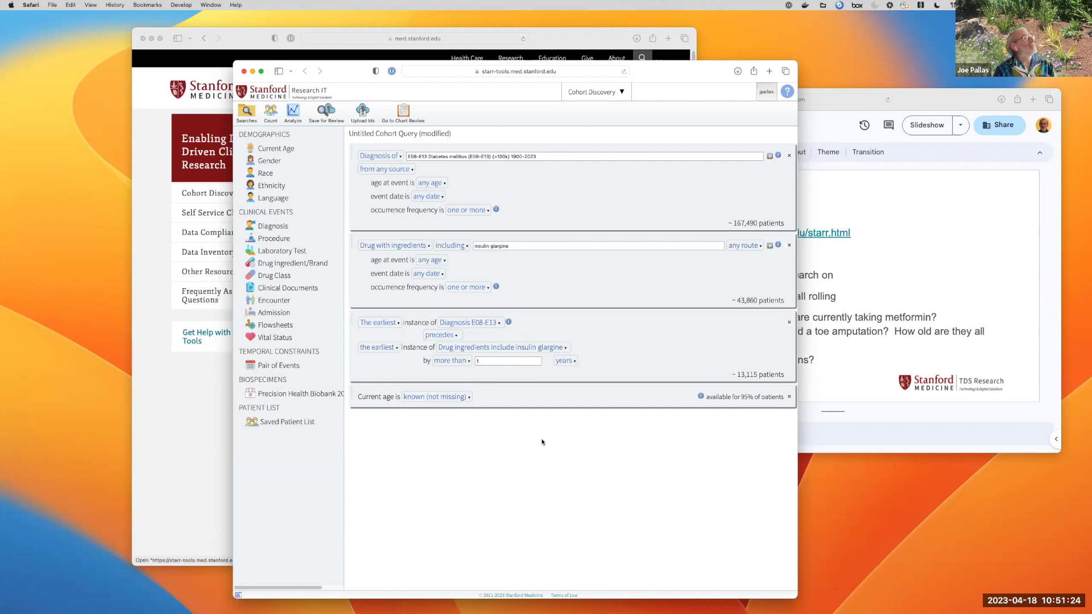
{"action": "left_click", "coordinate": [460, 396]}
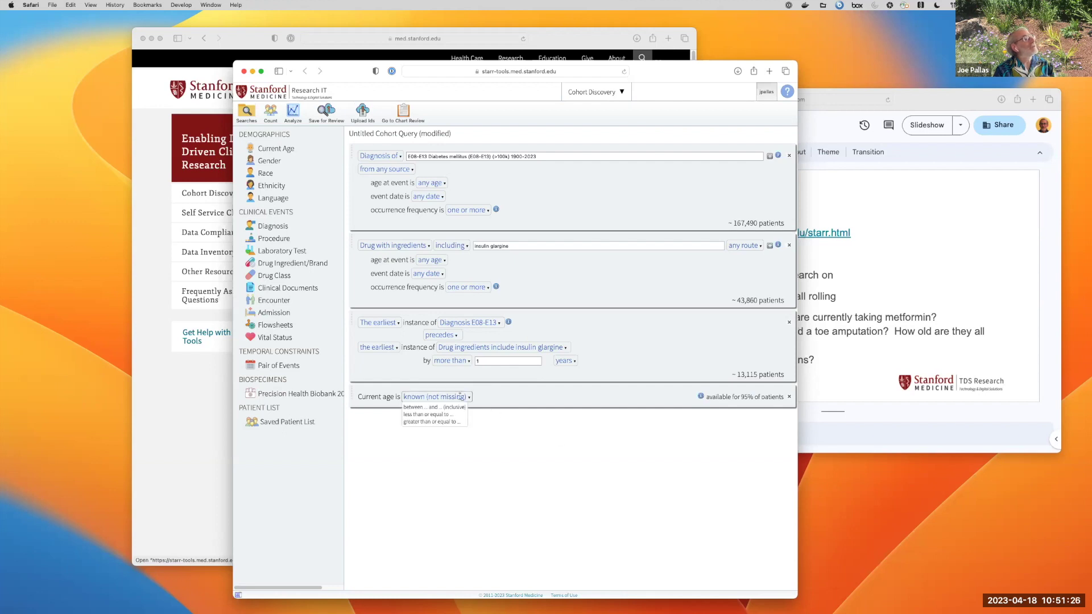
{"action": "left_click", "coordinate": [449, 415]}
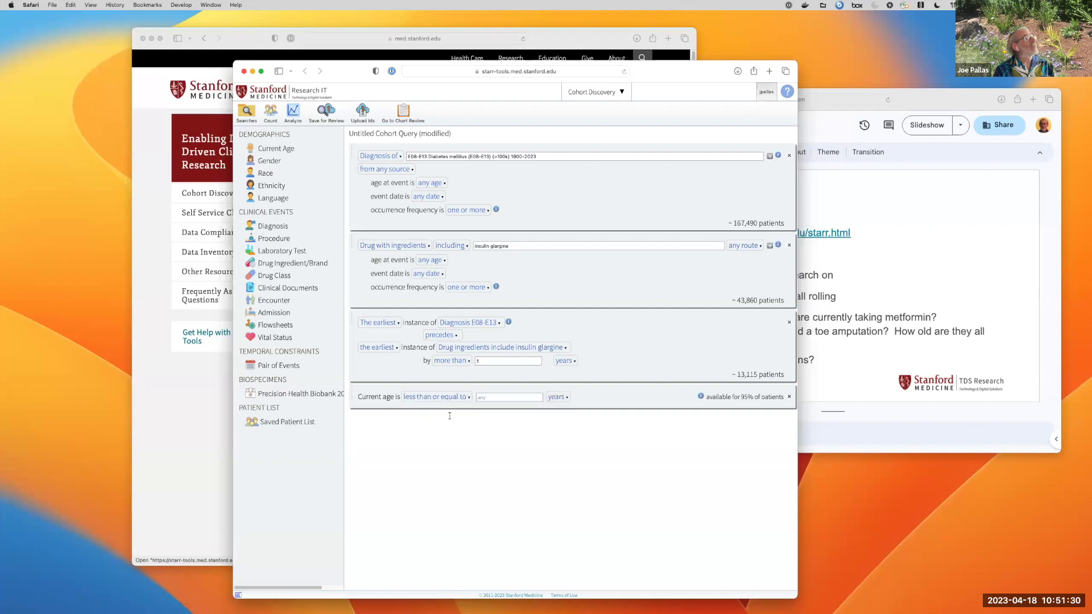
{"action": "left_click", "coordinate": [500, 396]}
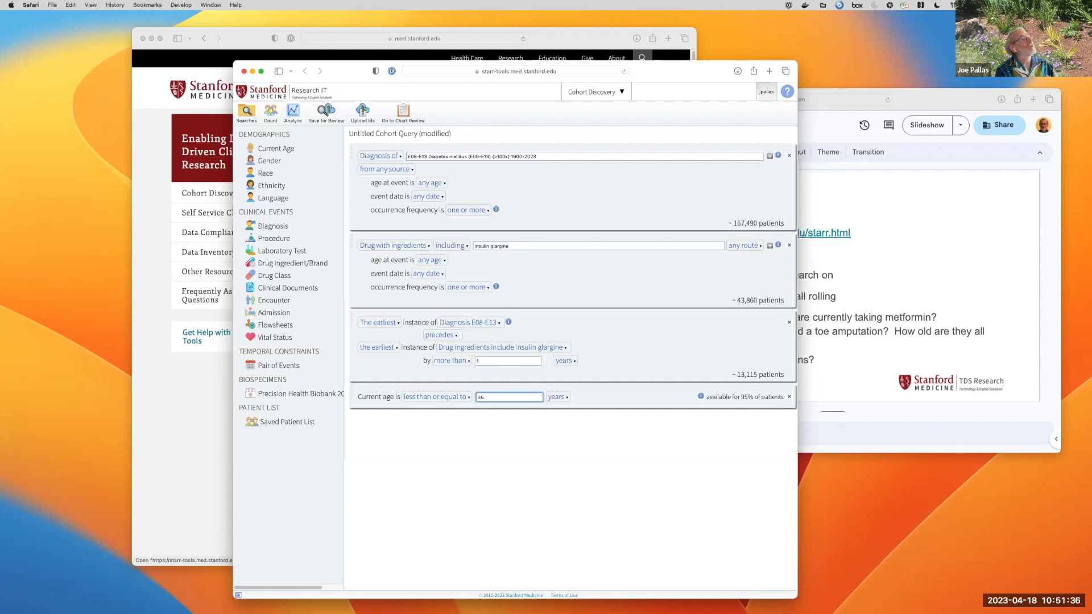
{"action": "left_click", "coordinate": [573, 498]}
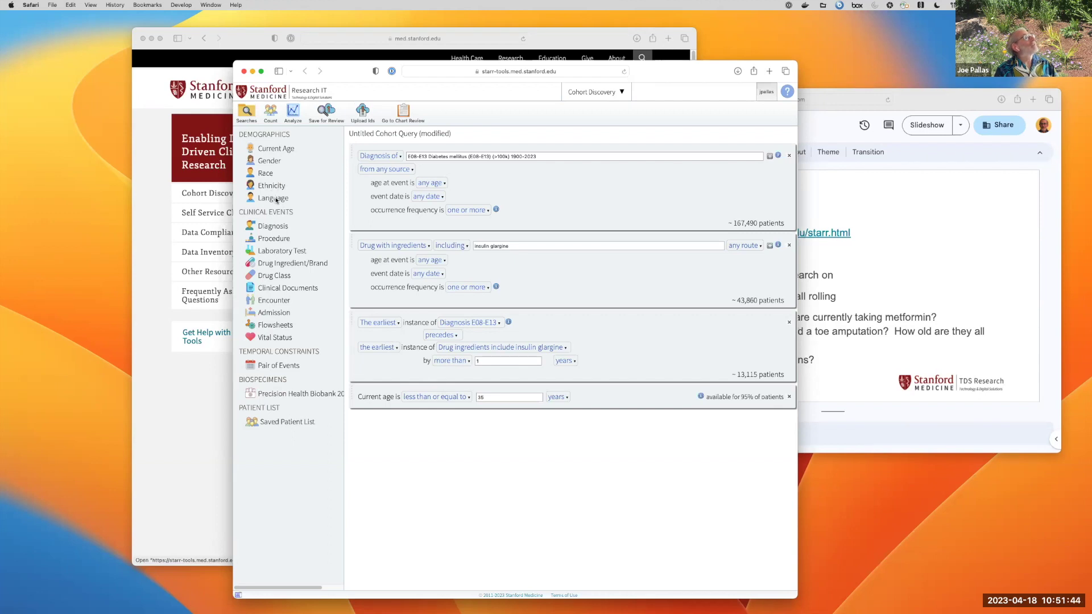
Add a Gender criterion set to female to the cohort query.
{"action": "left_click", "coordinate": [270, 161]}
{"action": "left_click", "coordinate": [454, 424]}
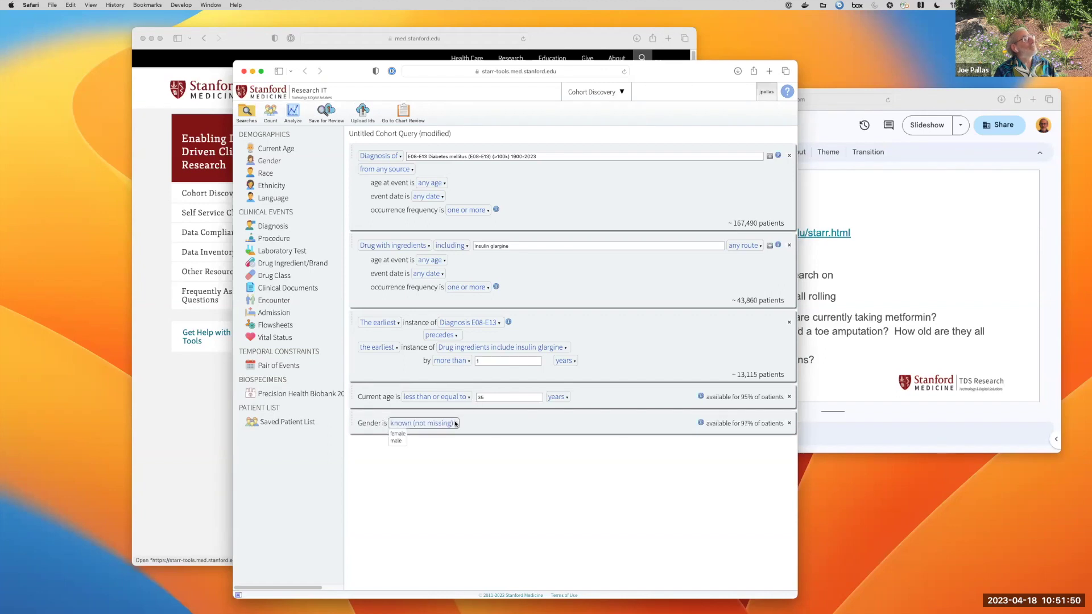
{"action": "left_click", "coordinate": [399, 433]}
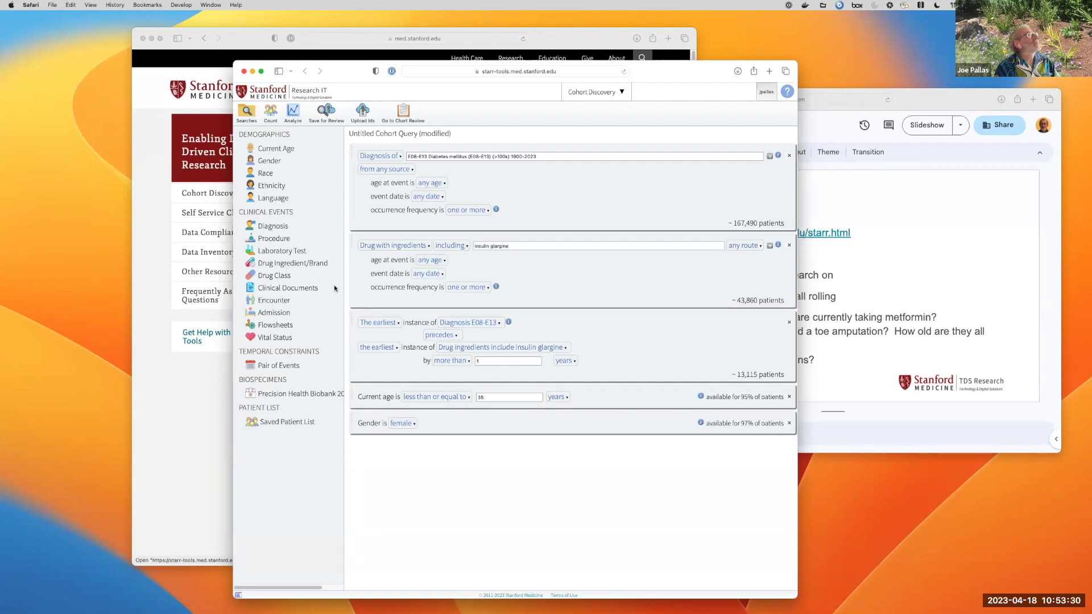
Add a Procedure criterion for 47.0 Appendectomy and check its occurrence frequency options without changing them.
{"action": "left_click", "coordinate": [267, 240]}
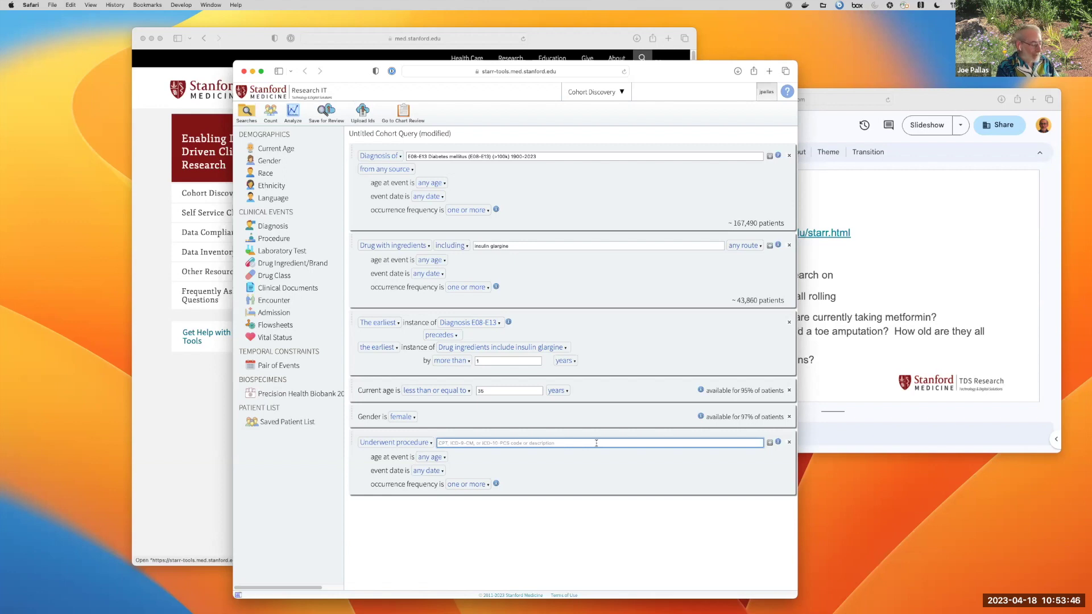
{"action": "type", "text": "ap"}
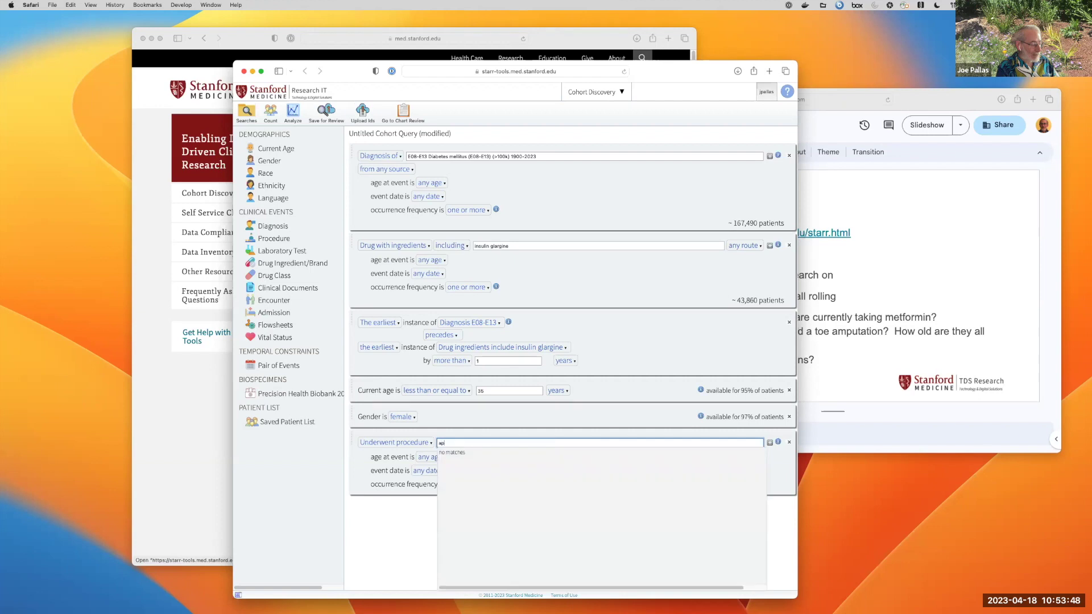
{"action": "type", "text": "pendectomy"}
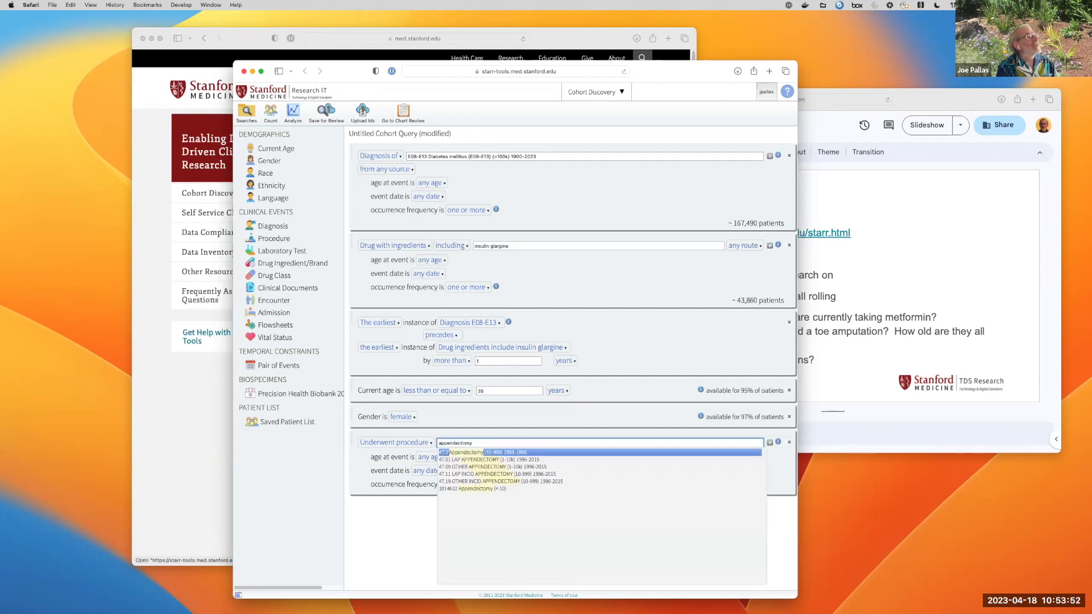
{"action": "key", "text": "Return"}
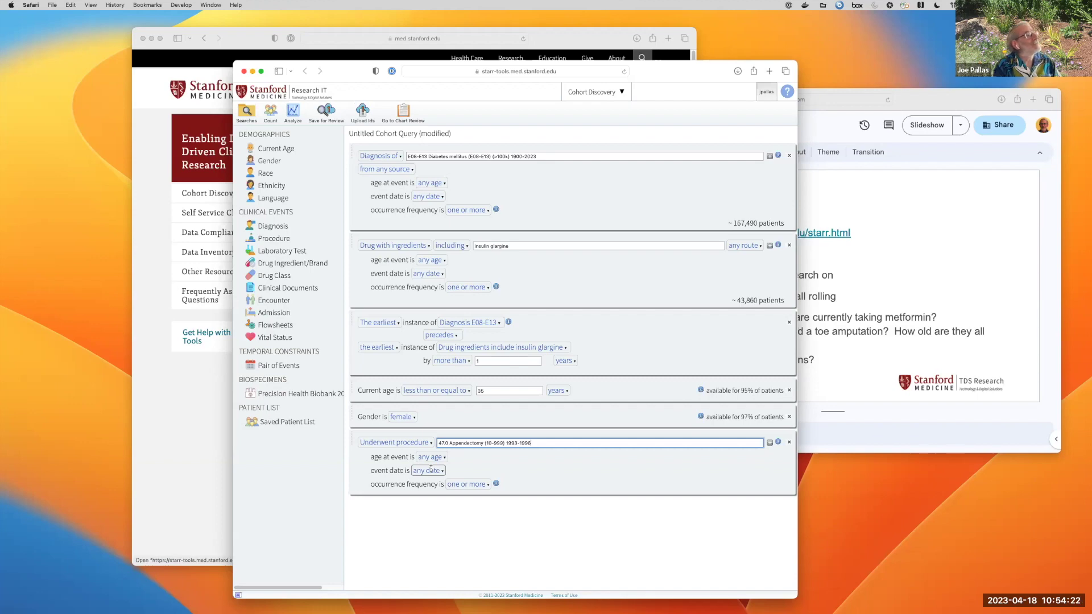
{"action": "left_click", "coordinate": [477, 485]}
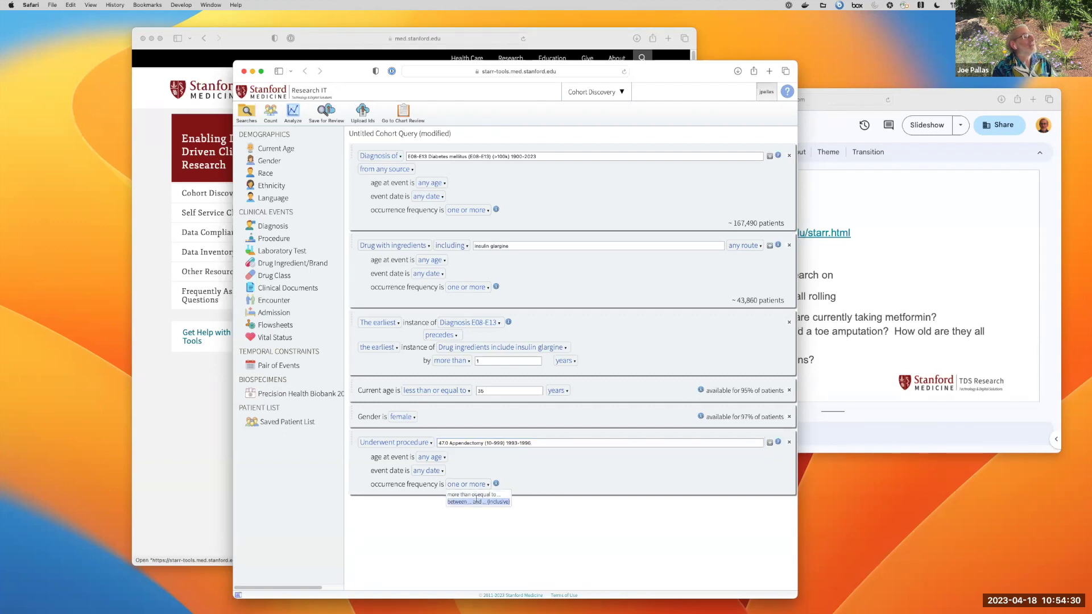
{"action": "left_click", "coordinate": [560, 530]}
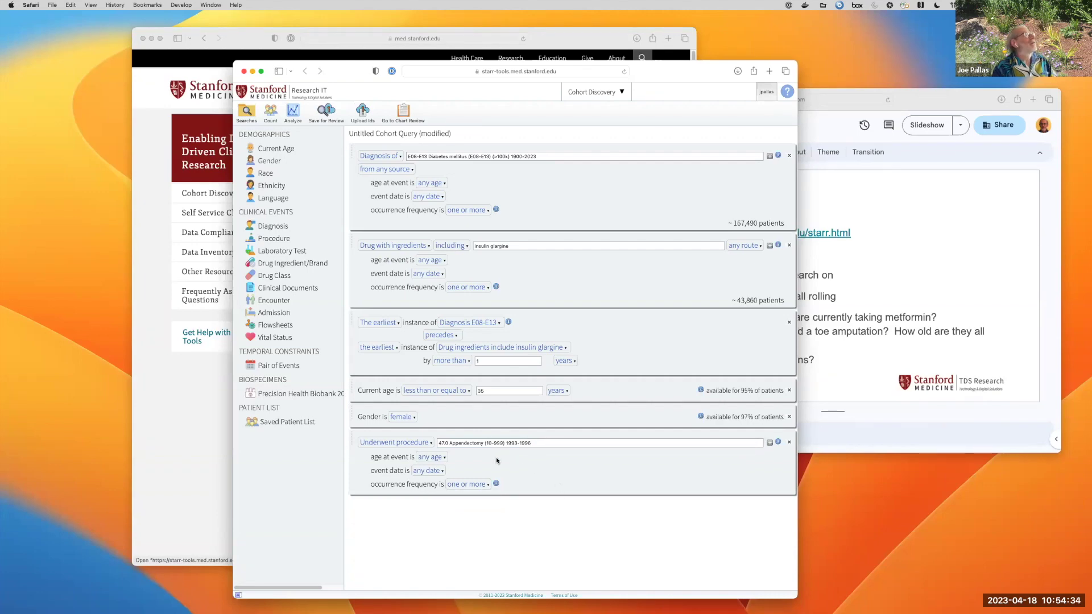
Add a Clinical Documents criterion of any category to the cohort query.
{"action": "left_click", "coordinate": [279, 291]}
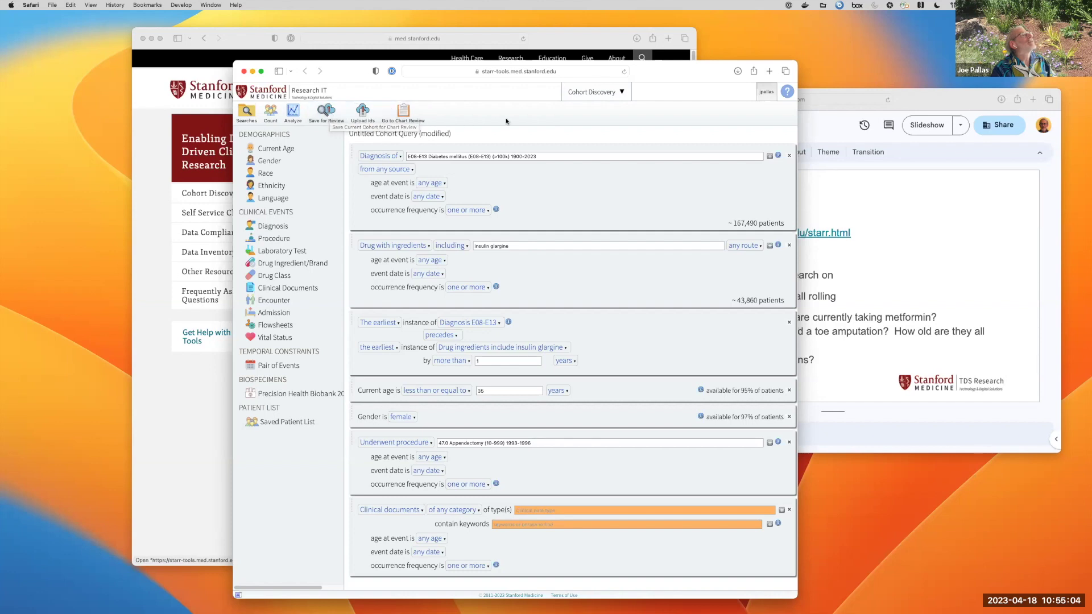
Open the Save for Review form, check its cohort name, IRB or DPA, PHI and access fields, and cancel it.
{"action": "left_click", "coordinate": [328, 111]}
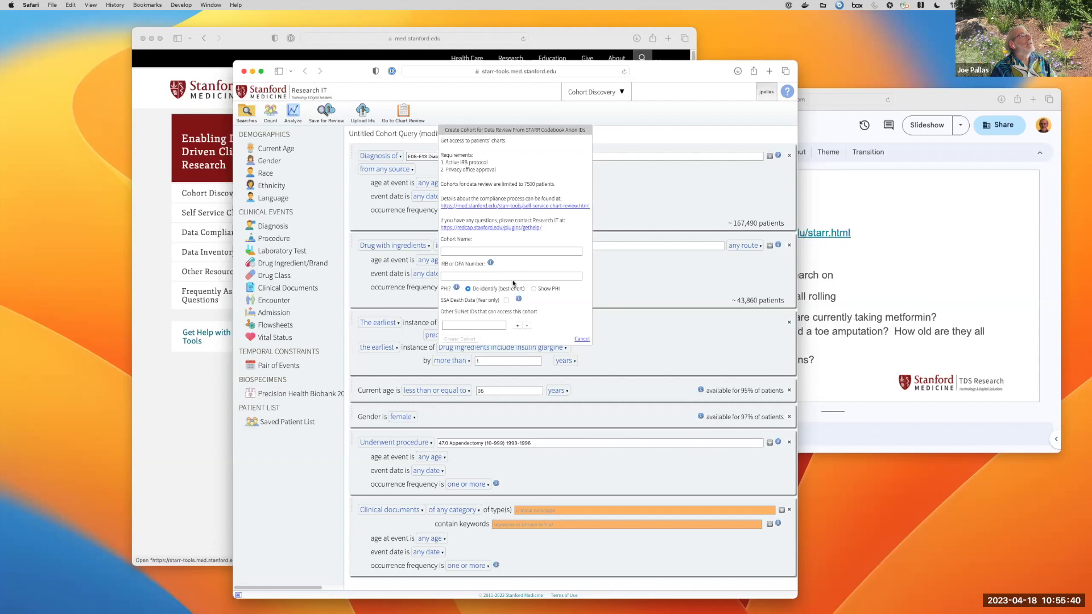
{"action": "left_click", "coordinate": [482, 326]}
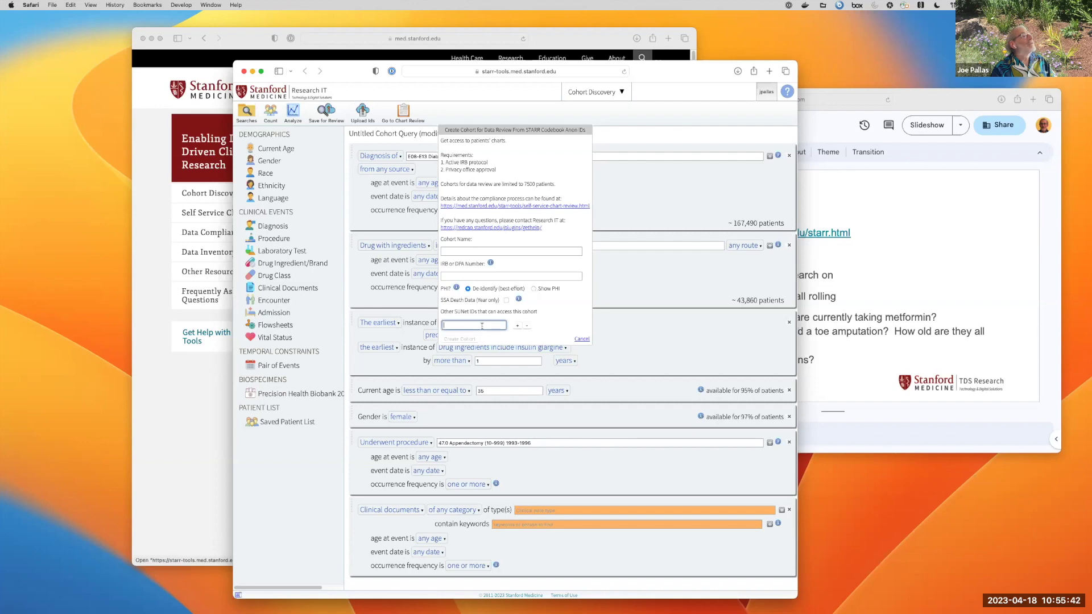
{"action": "left_click", "coordinate": [582, 340]}
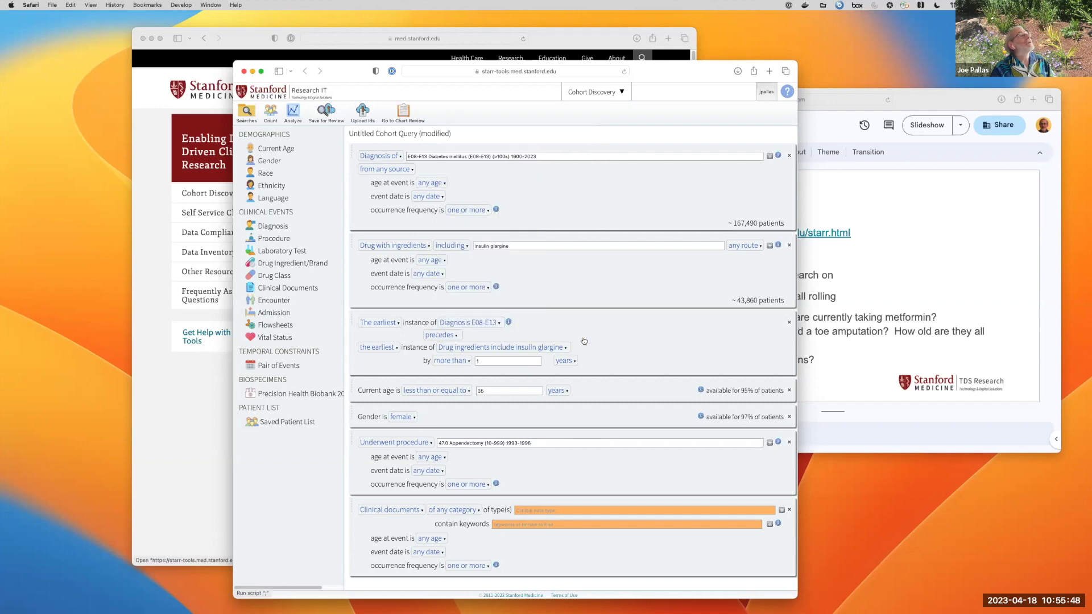
Switch to Patient Chart Review and add the note "This patient is of interest." to patient 13's chart.
{"action": "left_click", "coordinate": [604, 92]}
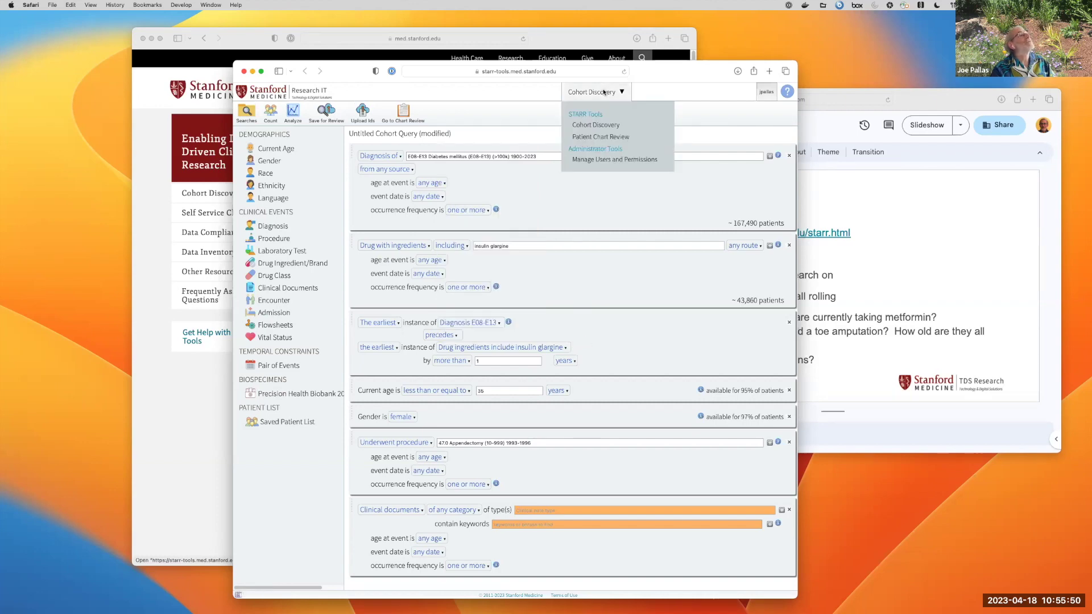
{"action": "left_click", "coordinate": [605, 136]}
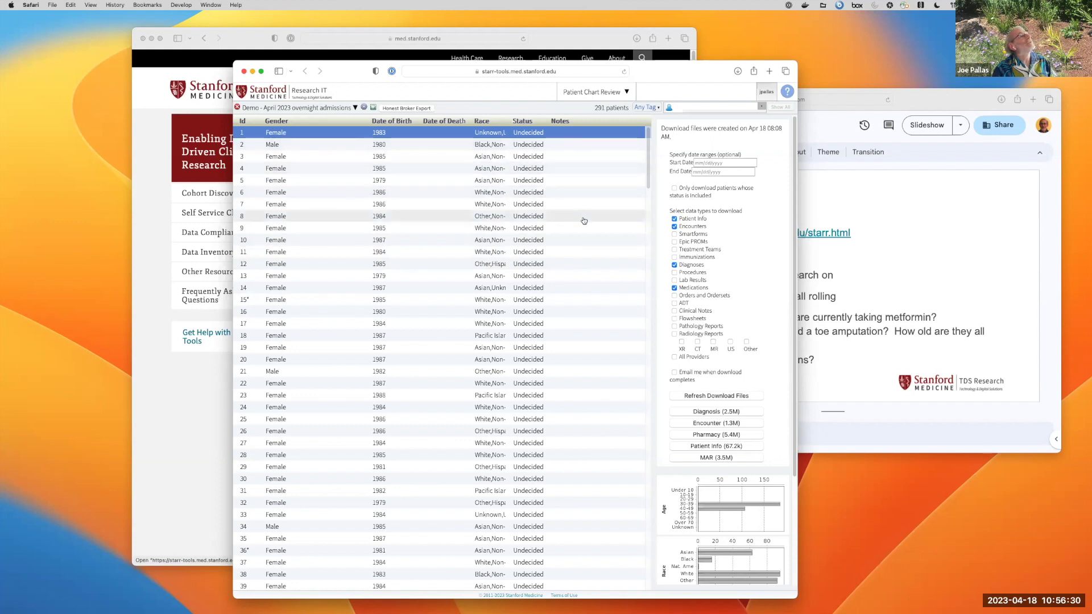
{"action": "double_click", "coordinate": [385, 277]}
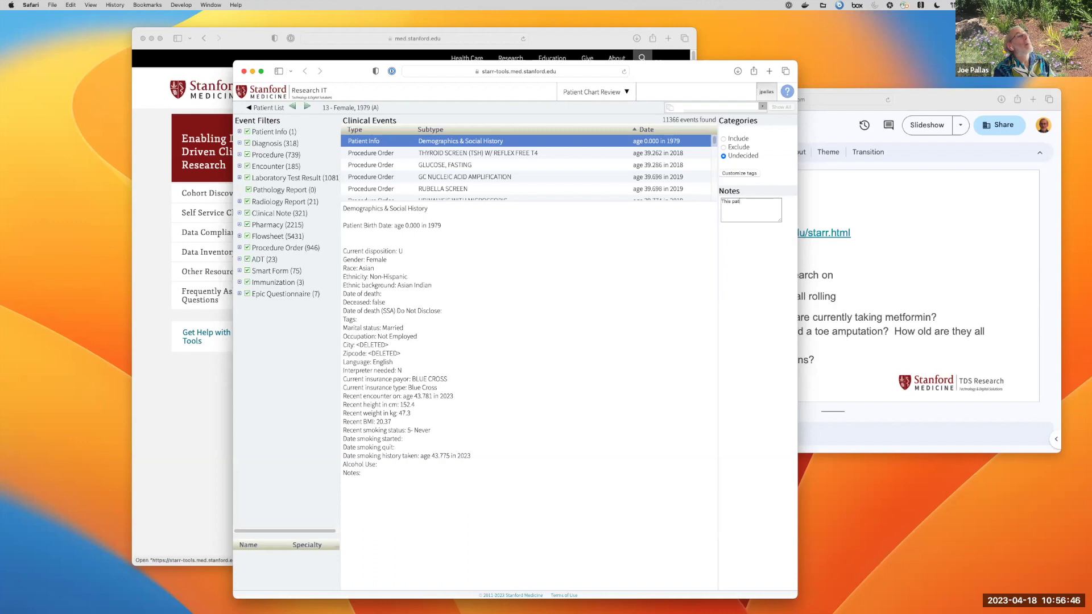
{"action": "key", "text": "BackSpace"}
{"action": "type", "text": "is of interest."}
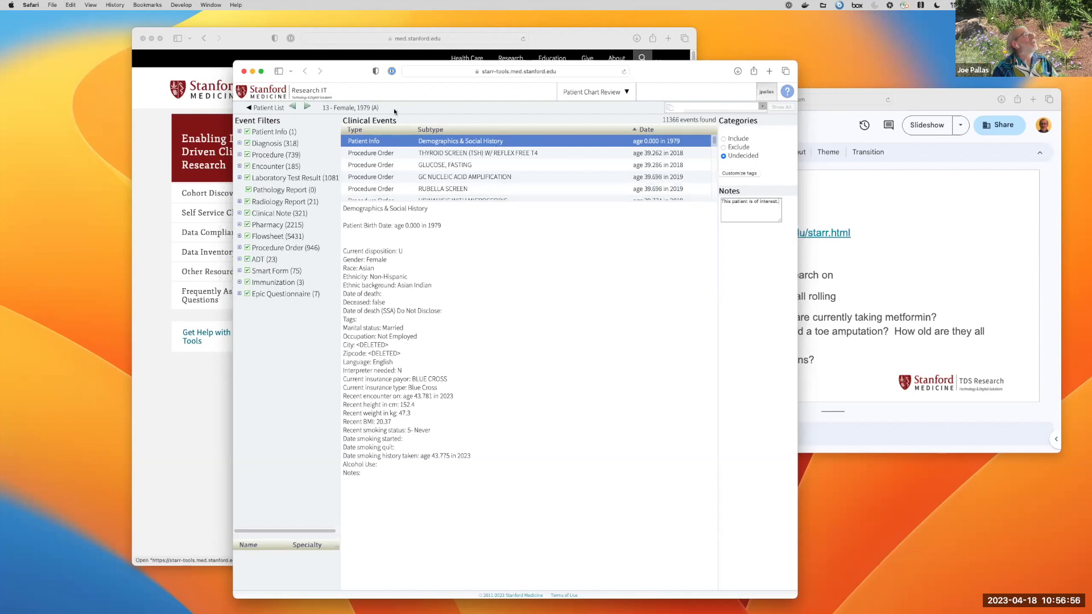
{"action": "left_click", "coordinate": [266, 108]}
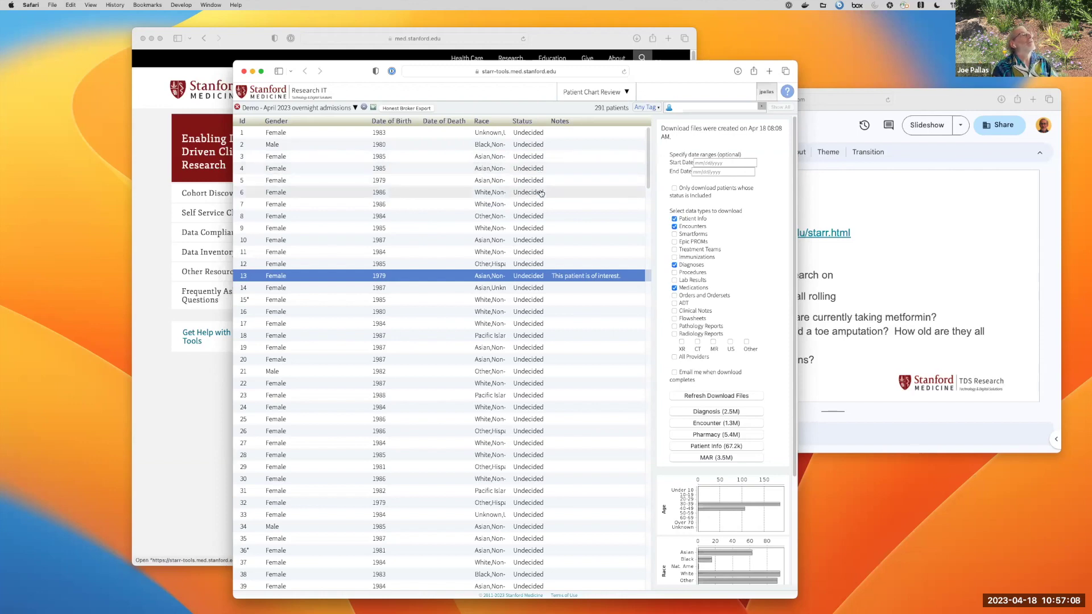
Reopen patient 13's chart from the patient list and set its category to Include.
{"action": "scroll", "coordinate": [541, 245], "scroll_direction": "down", "scroll_amount": 10}
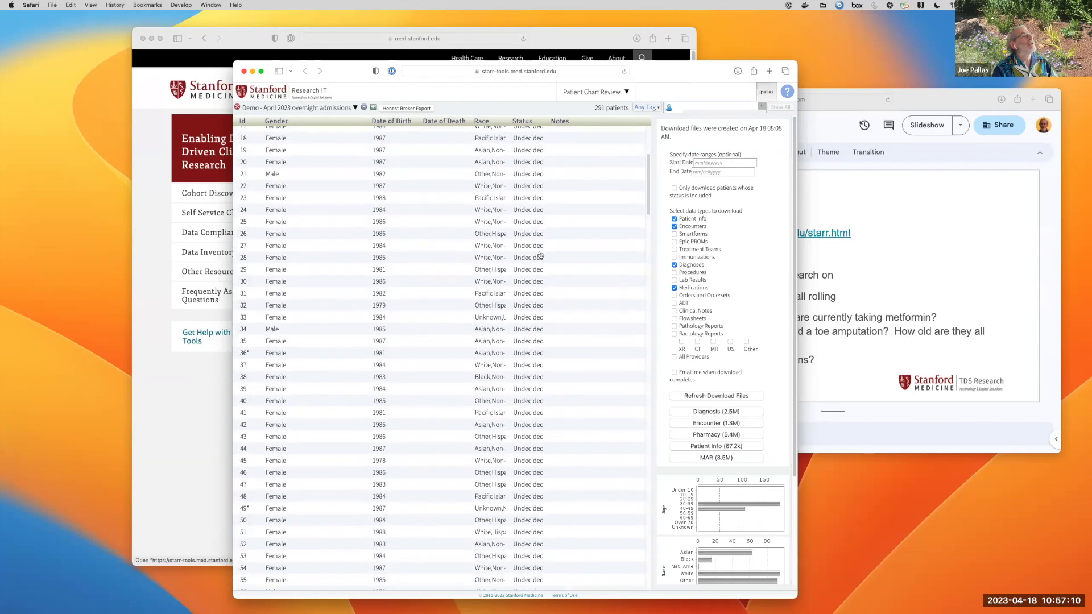
{"action": "scroll", "coordinate": [541, 255], "scroll_direction": "up", "scroll_amount": 10}
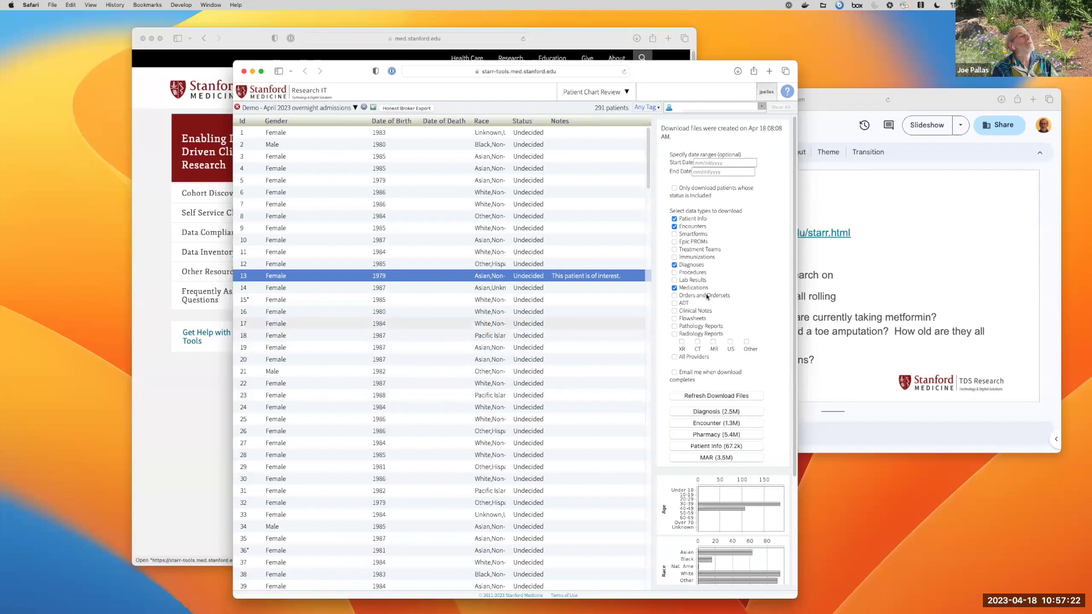
{"action": "double_click", "coordinate": [533, 278]}
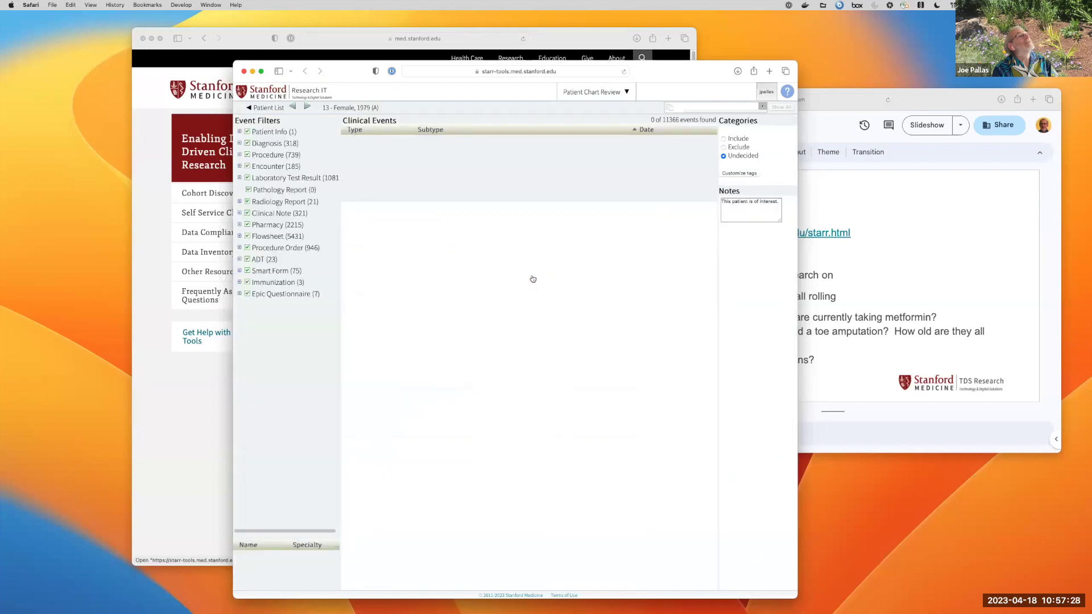
{"action": "left_click", "coordinate": [738, 140]}
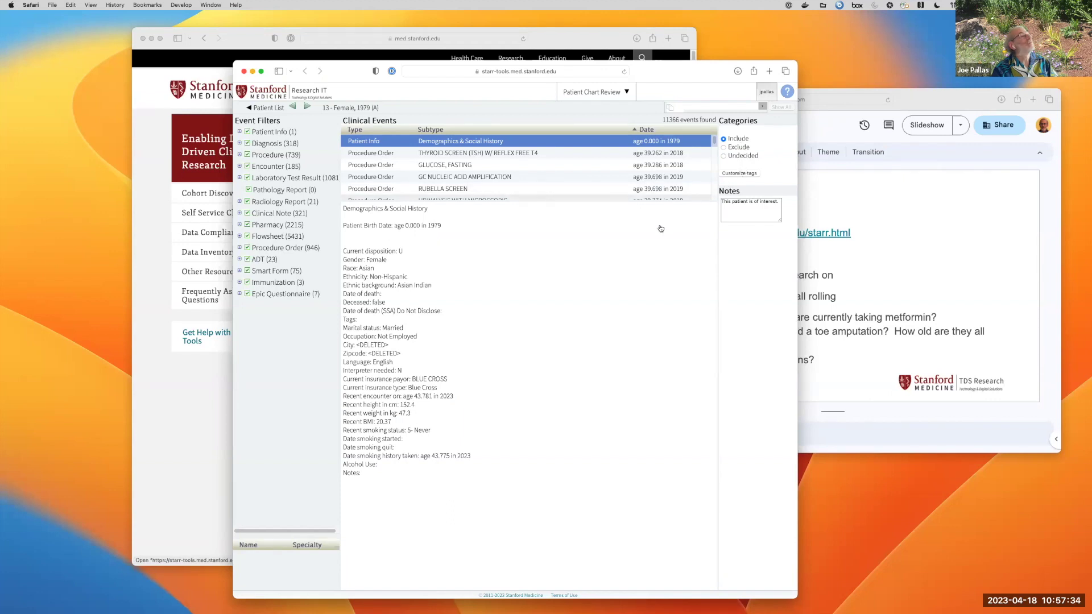
Try to add a custom tag named "sample" through the tag customization dialog.
{"action": "left_click", "coordinate": [738, 173]}
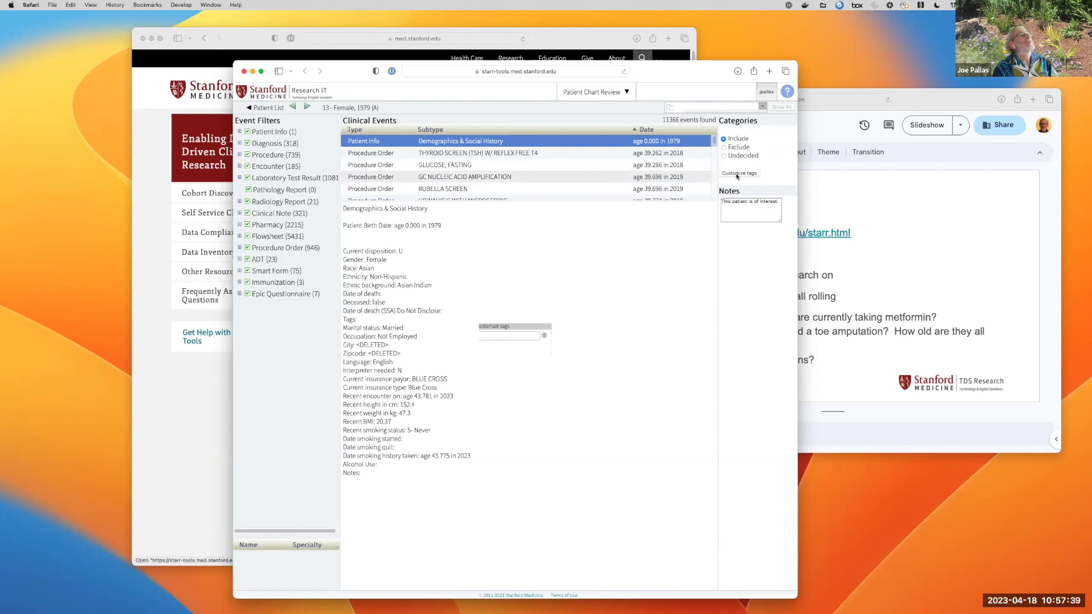
{"action": "left_click", "coordinate": [509, 337]}
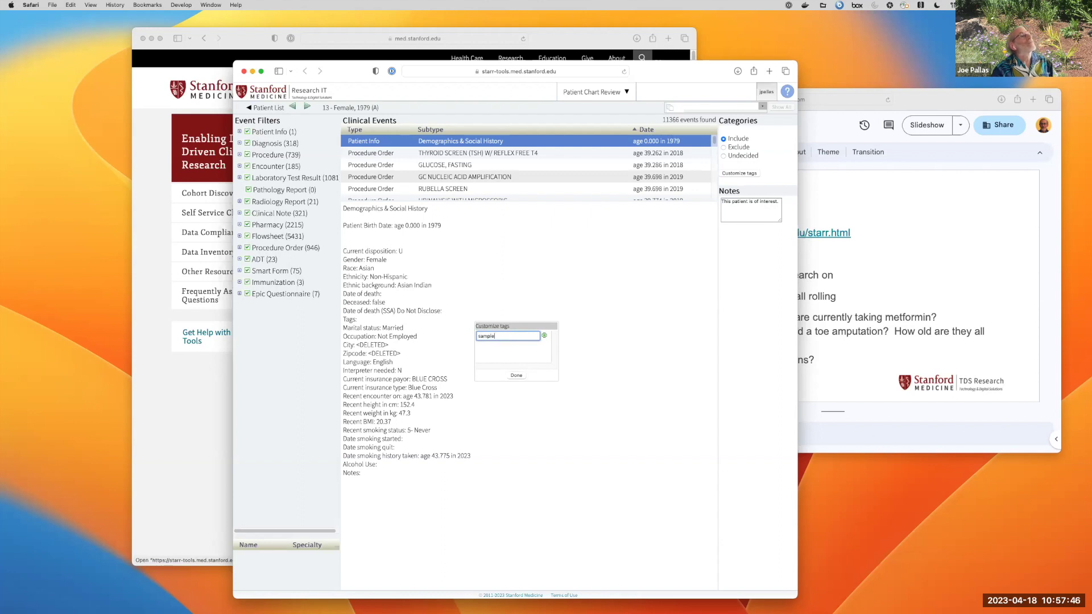
{"action": "left_click", "coordinate": [515, 375]}
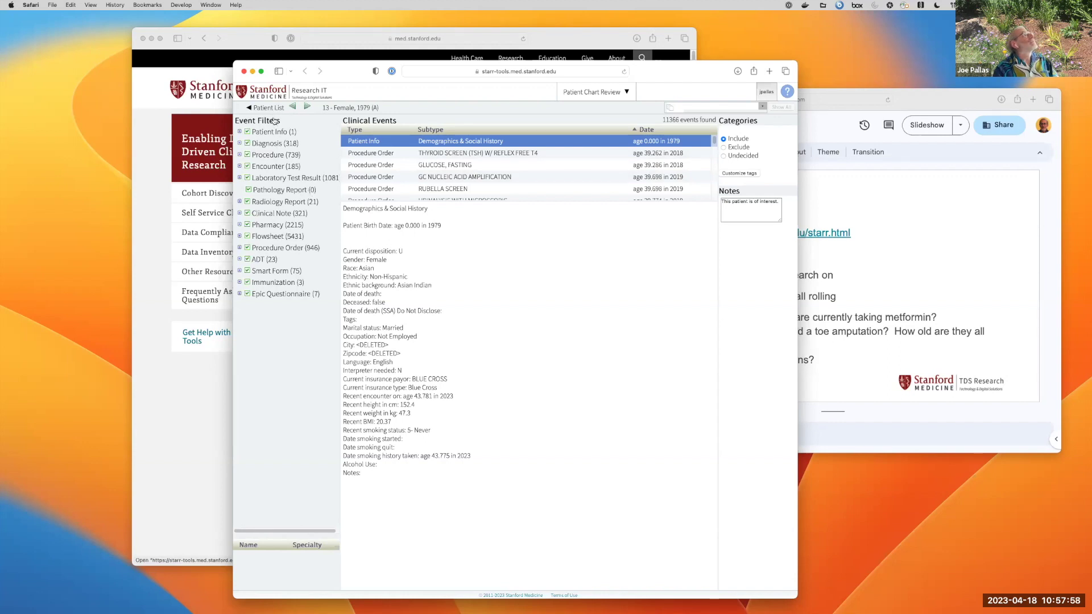
Switch to the STARR Tools Workshop presentation and advance from "Let's Dive In" to the "Chart Review" slide.
{"action": "left_click", "coordinate": [910, 352]}
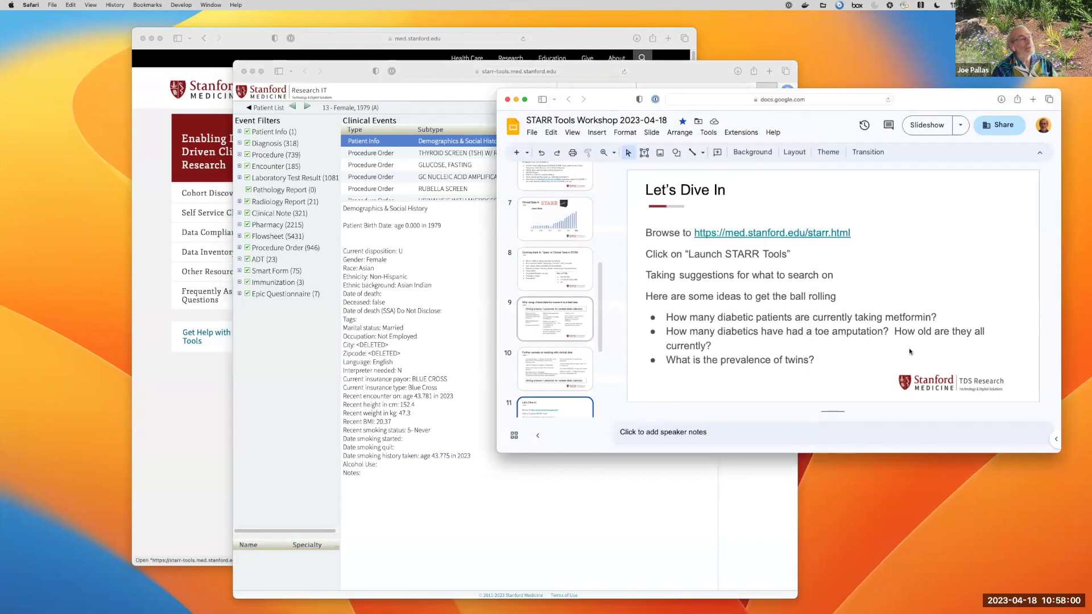
{"action": "key", "text": "Down"}
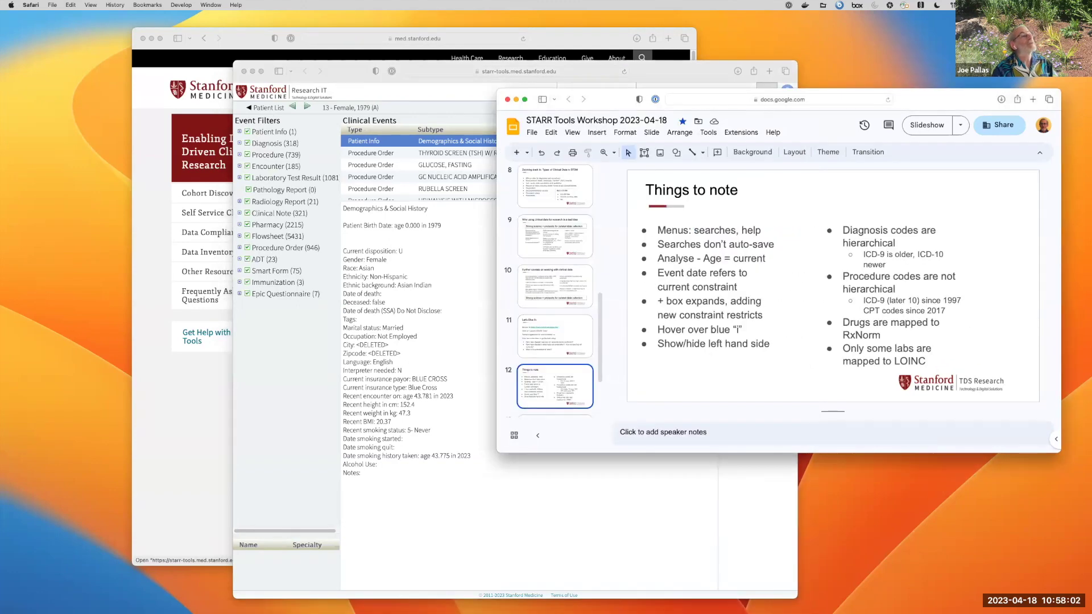
{"action": "key", "text": "Down"}
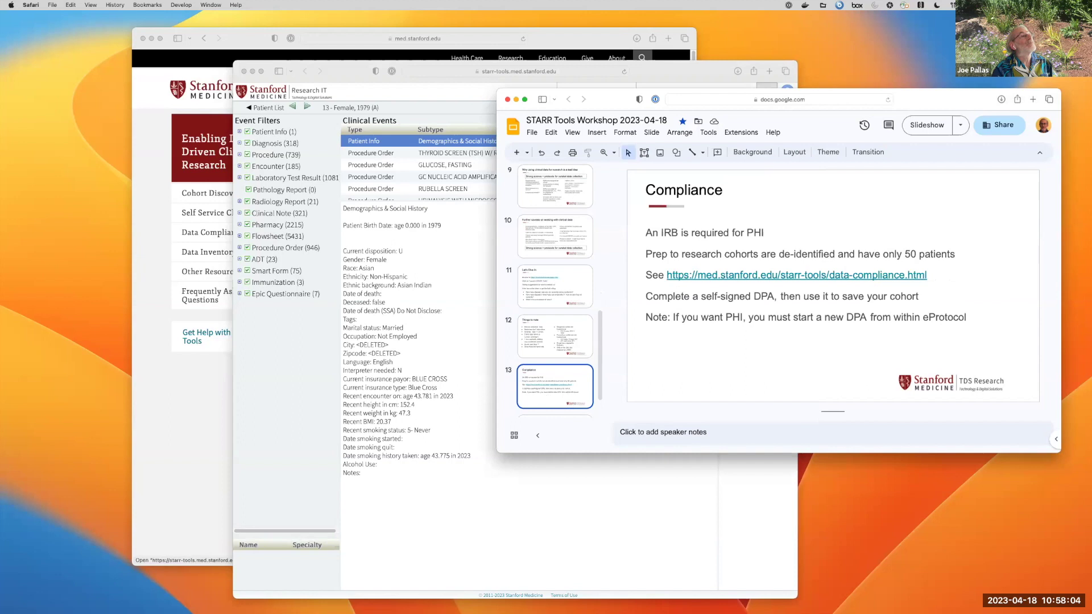
{"action": "key", "text": "Down"}
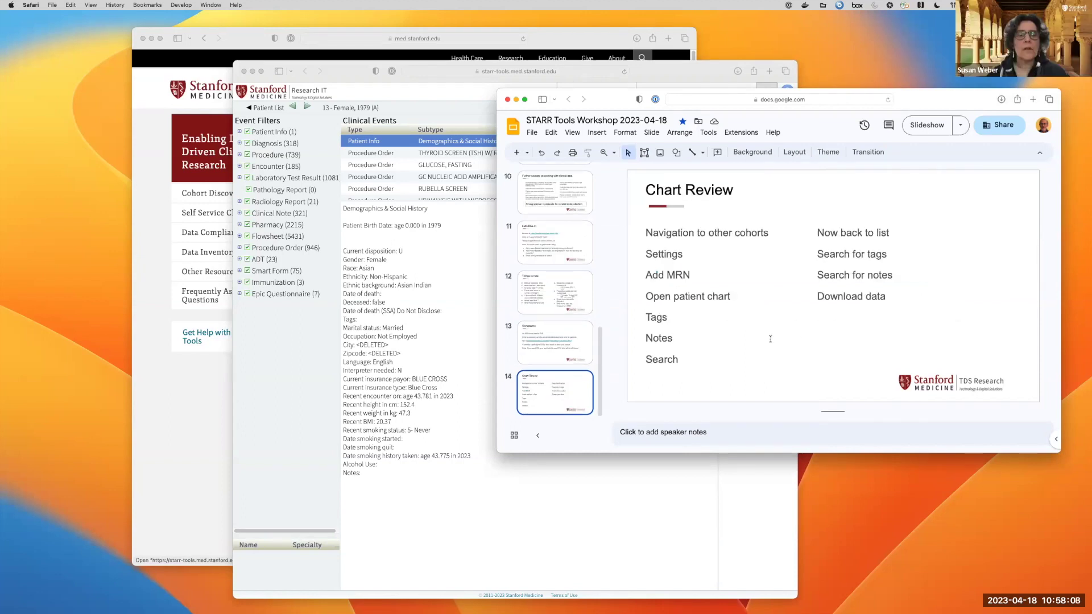
Switch back to Patient Chart Review and return from patient 13's chart to the patient list.
{"action": "left_click", "coordinate": [290, 383]}
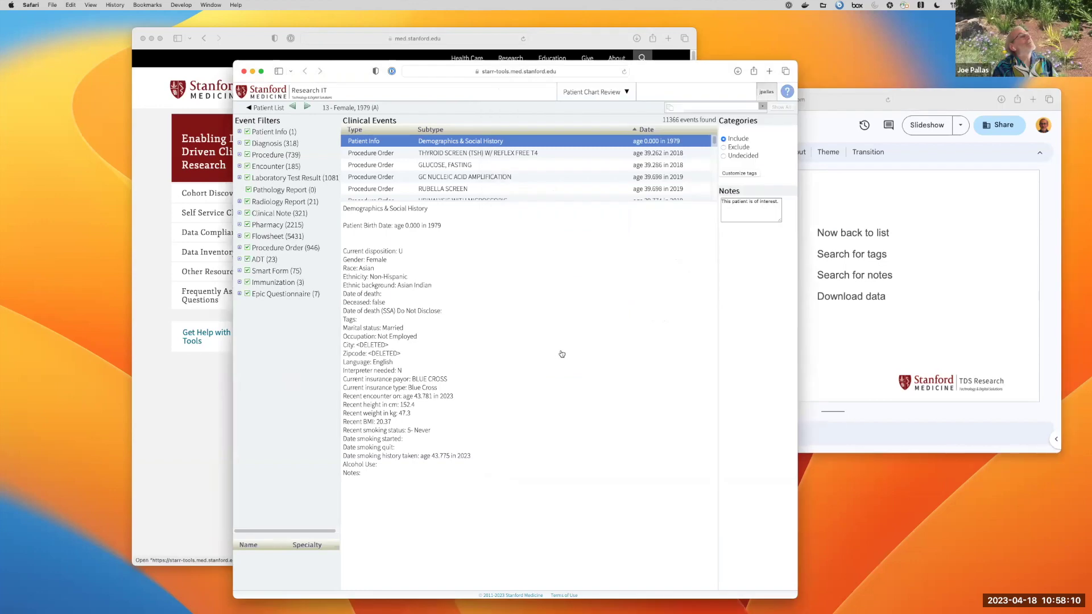
{"action": "left_click", "coordinate": [276, 109]}
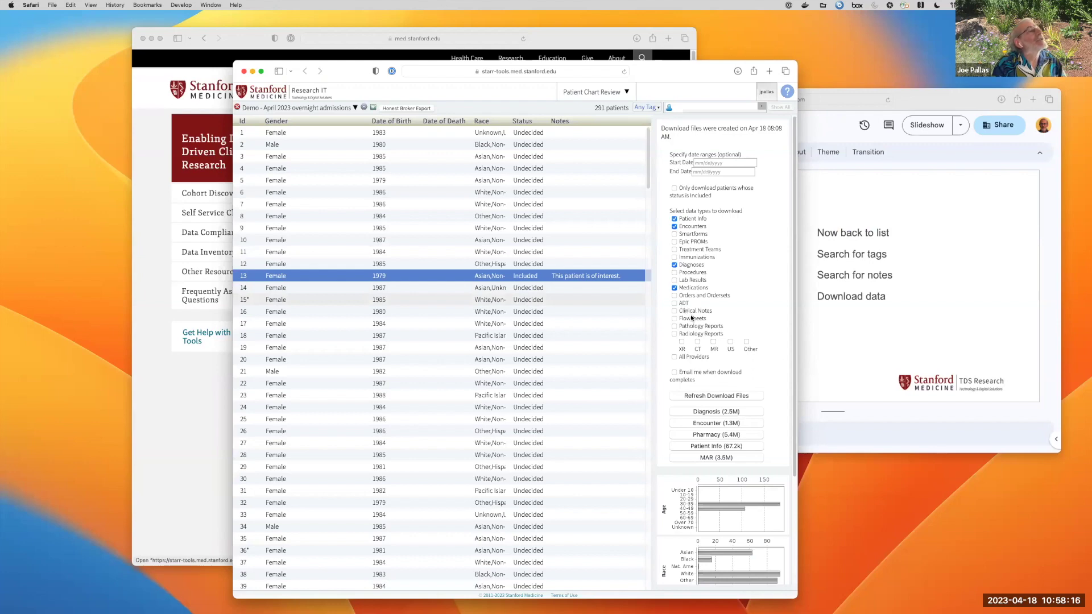
{"action": "scroll", "coordinate": [709, 295], "scroll_direction": "down", "scroll_amount": 5}
{"action": "scroll", "coordinate": [709, 296], "scroll_direction": "up", "scroll_amount": 5}
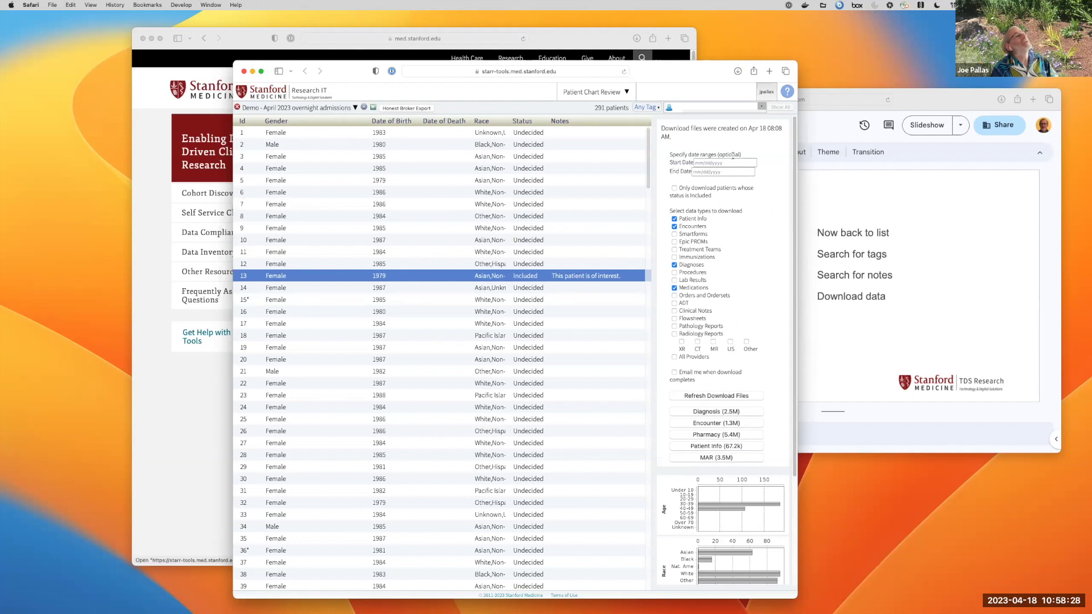
Try the download date range fields and the "Only download patients whose status is included" option, leaving the option off.
{"action": "left_click", "coordinate": [711, 163]}
{"action": "left_click", "coordinate": [714, 172]}
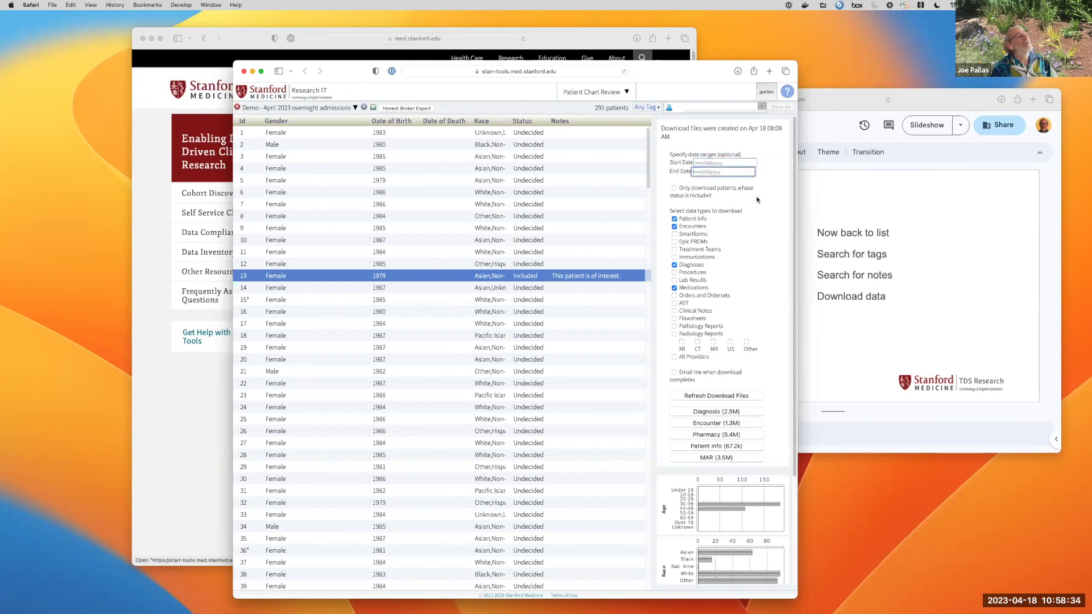
{"action": "left_click", "coordinate": [694, 189]}
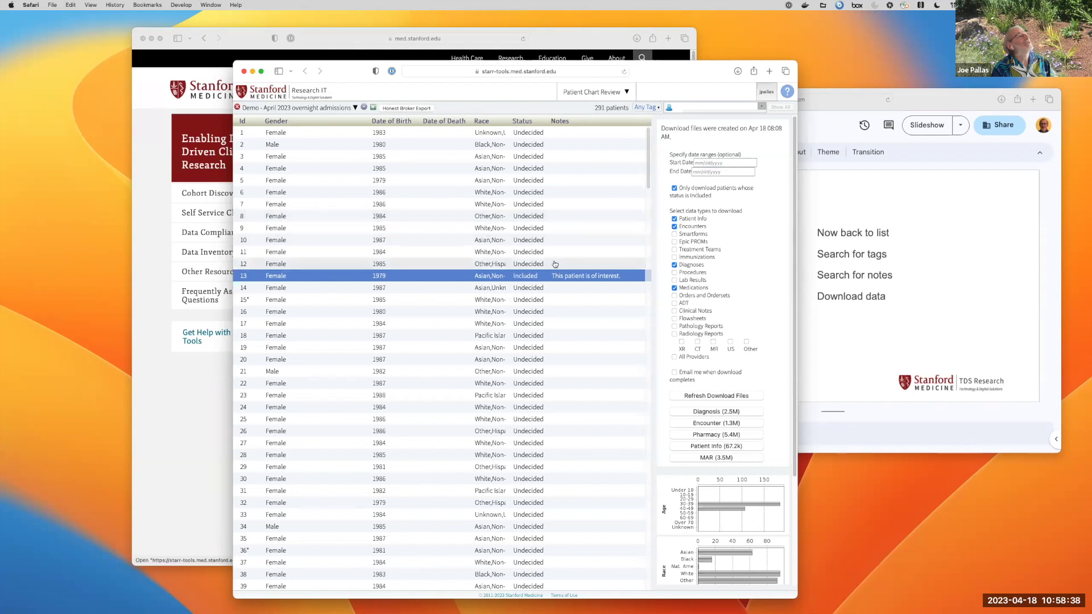
{"action": "left_click", "coordinate": [695, 192]}
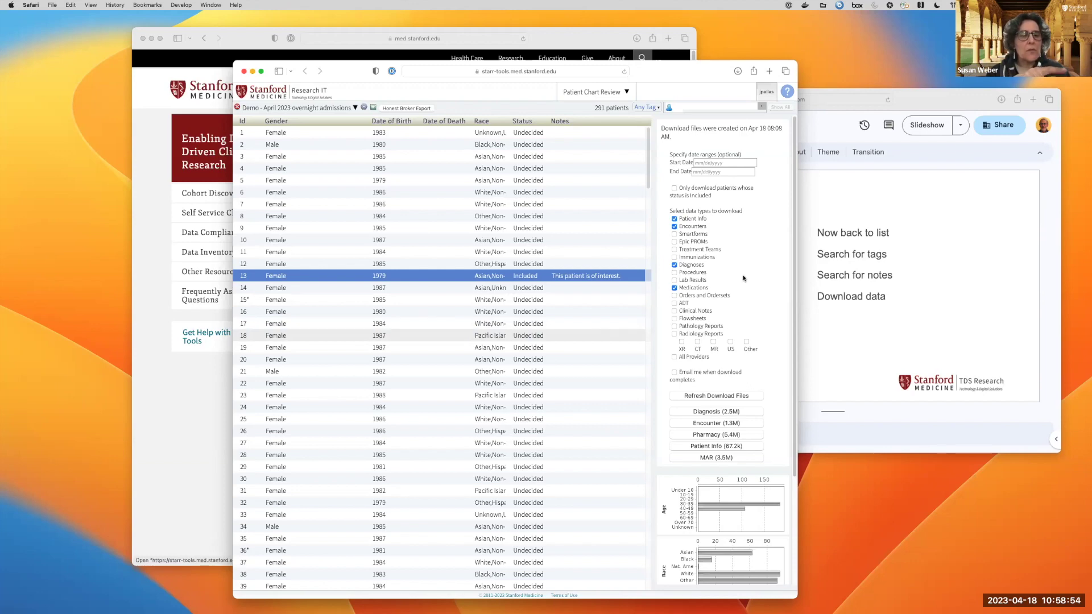
On the STARR Tools website, open the Chart Review User Guide page and skim its Overview and Data Download sections.
{"action": "left_click", "coordinate": [215, 401]}
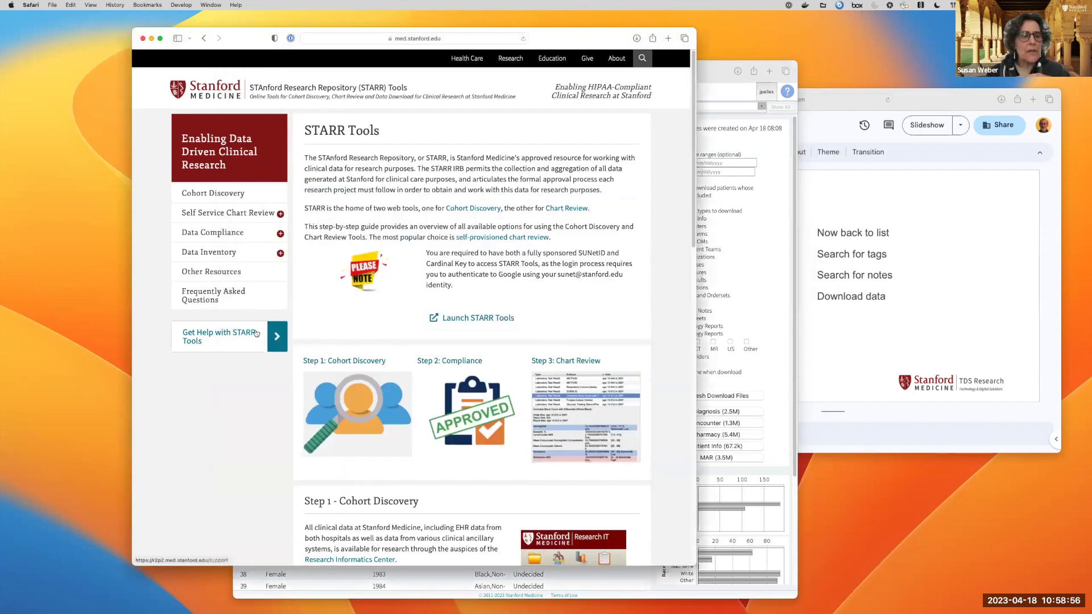
{"action": "left_click", "coordinate": [269, 215]}
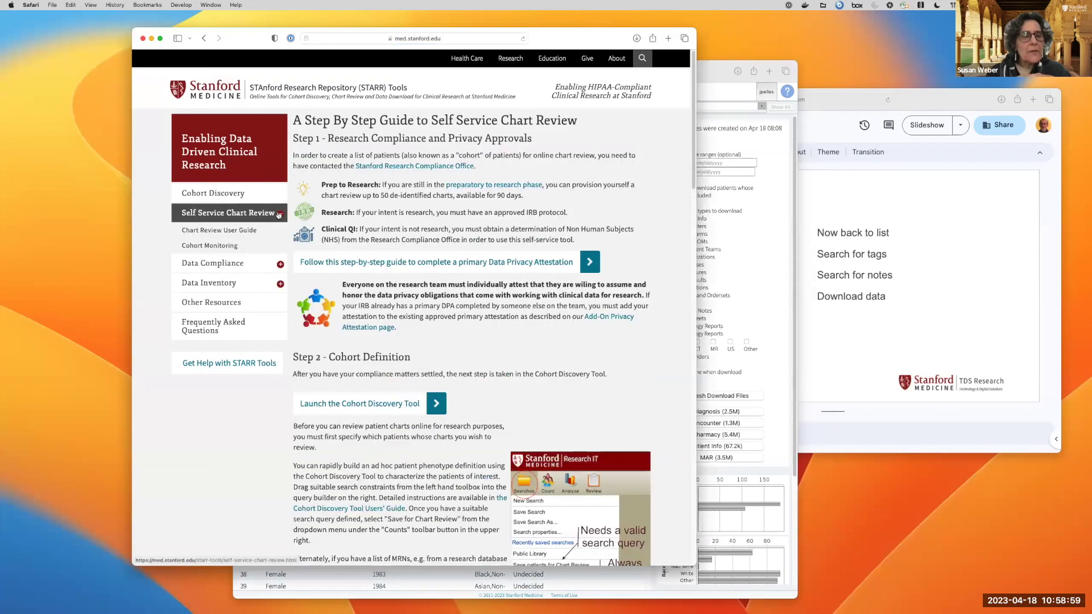
{"action": "left_click", "coordinate": [222, 230]}
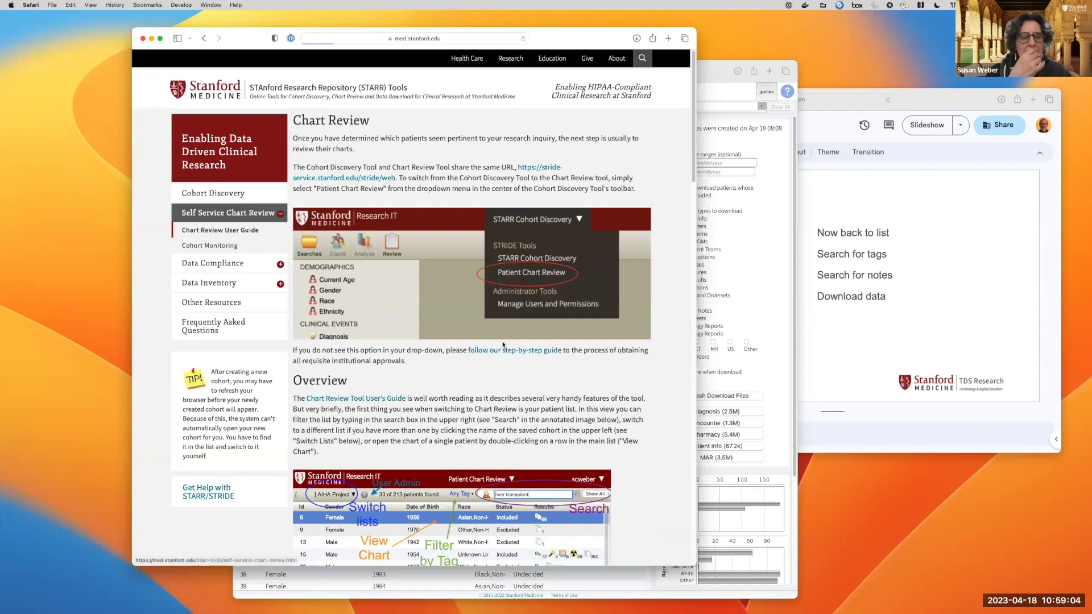
{"action": "scroll", "coordinate": [420, 304], "scroll_direction": "down", "scroll_amount": 10}
{"action": "scroll", "coordinate": [525, 378], "scroll_direction": "down", "scroll_amount": 6}
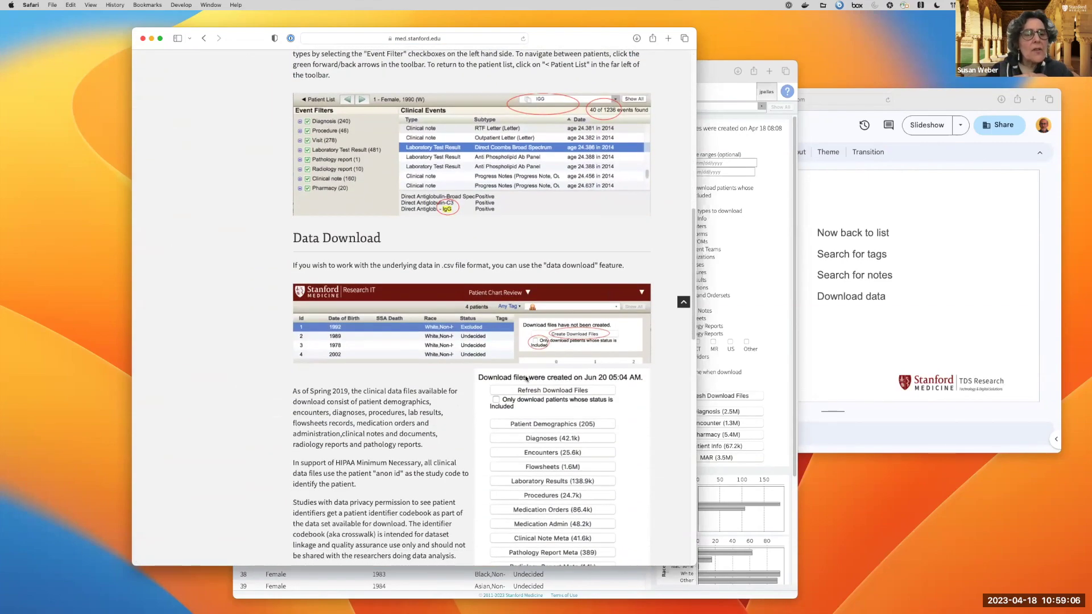
{"action": "scroll", "coordinate": [526, 379], "scroll_direction": "up", "scroll_amount": 8}
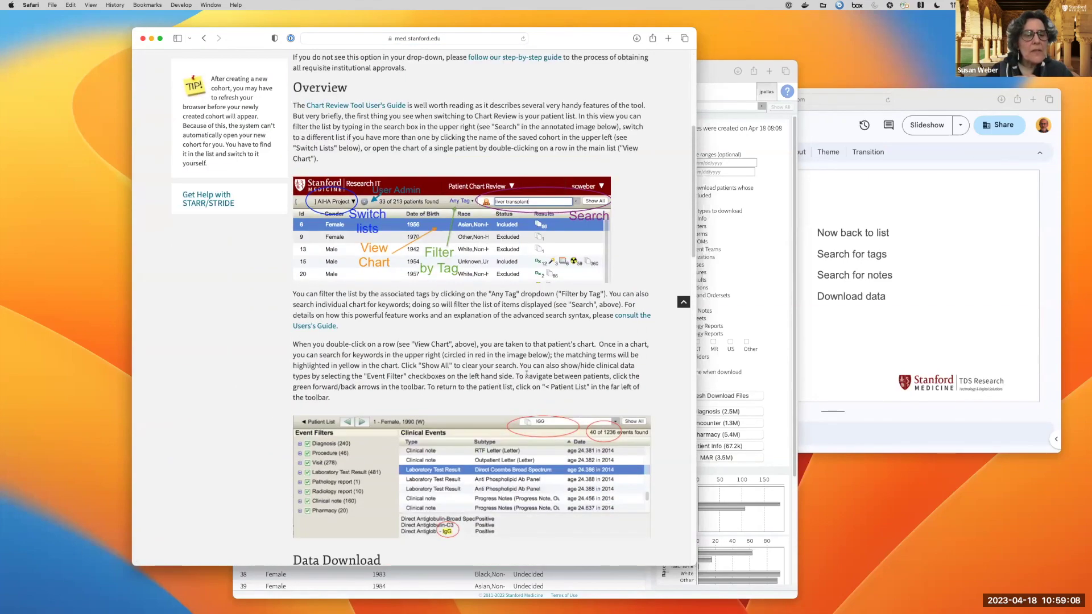
{"action": "scroll", "coordinate": [526, 374], "scroll_direction": "up", "scroll_amount": 3}
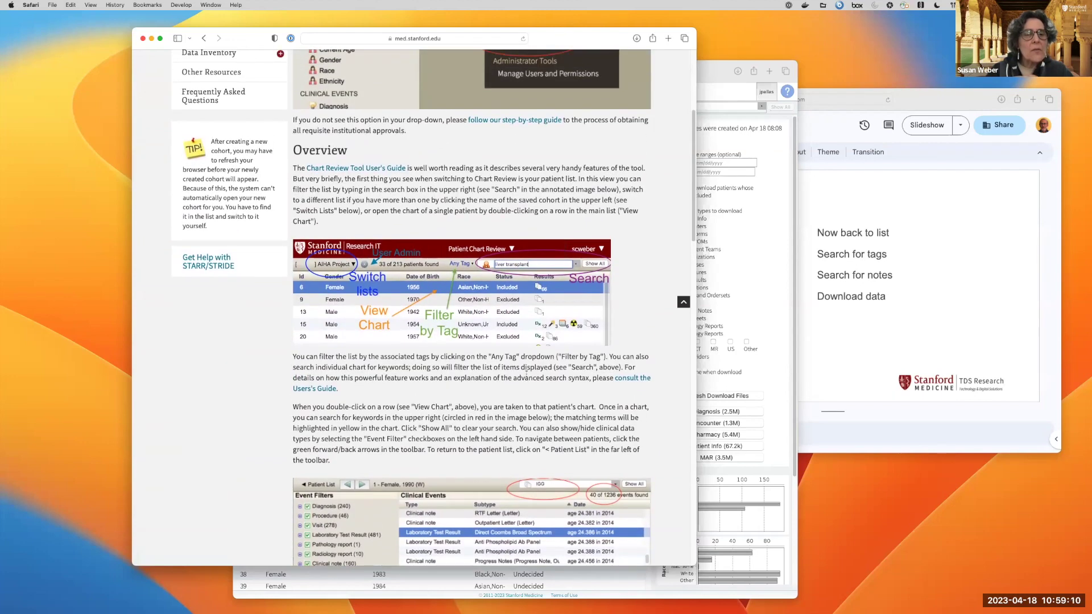
{"action": "scroll", "coordinate": [525, 373], "scroll_direction": "up", "scroll_amount": 2}
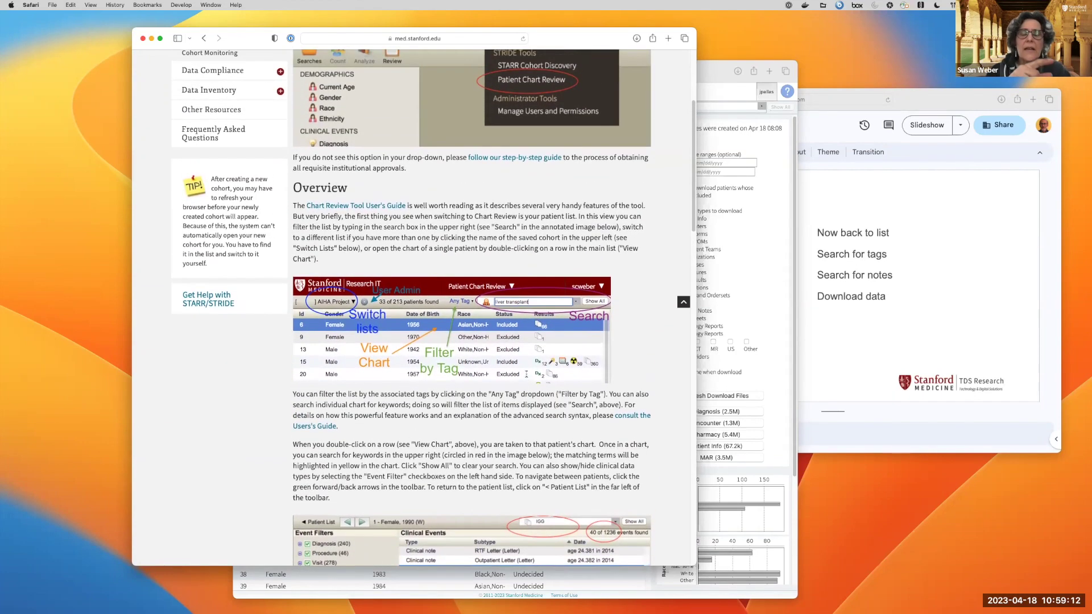
Open the linked Chart Review Tool User's Guide and skim from Feature Overview to Categorization and Annotation.
{"action": "left_click", "coordinate": [384, 198]}
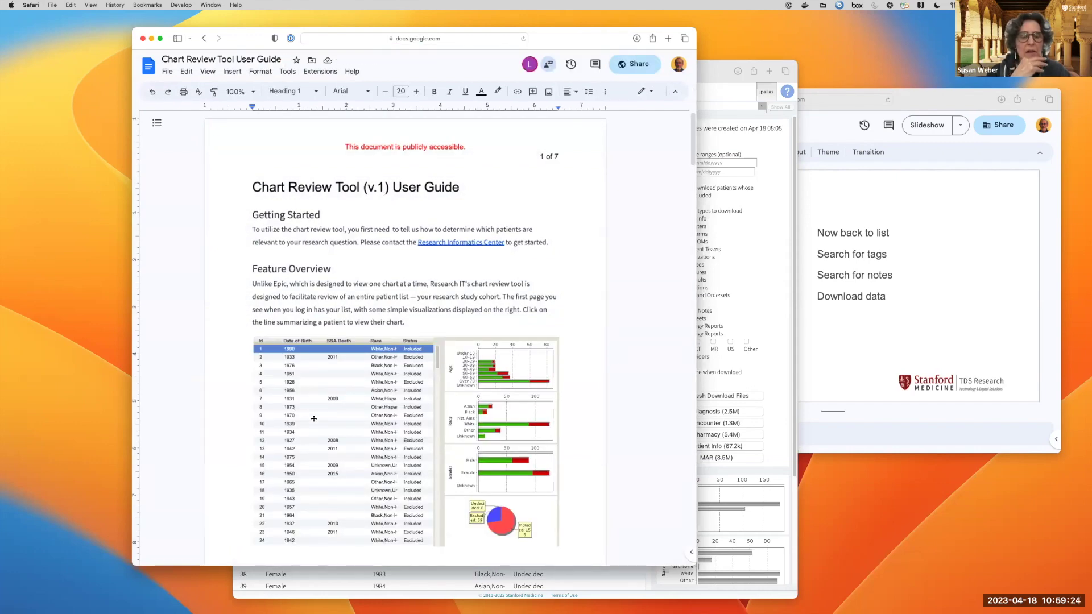
{"action": "scroll", "coordinate": [313, 419], "scroll_direction": "down", "scroll_amount": 3}
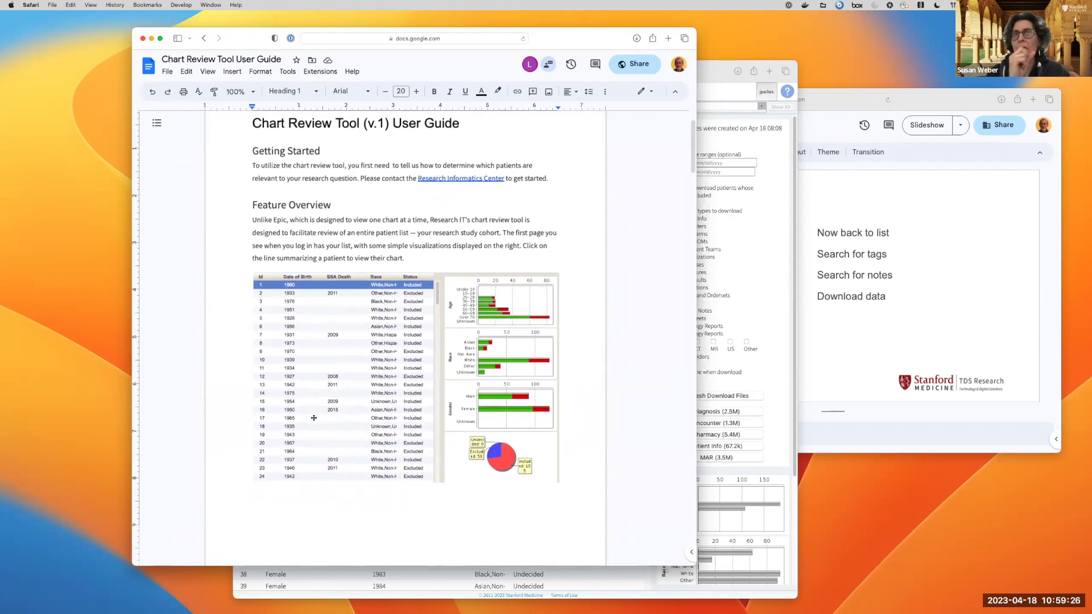
{"action": "scroll", "coordinate": [314, 418], "scroll_direction": "down", "scroll_amount": 12}
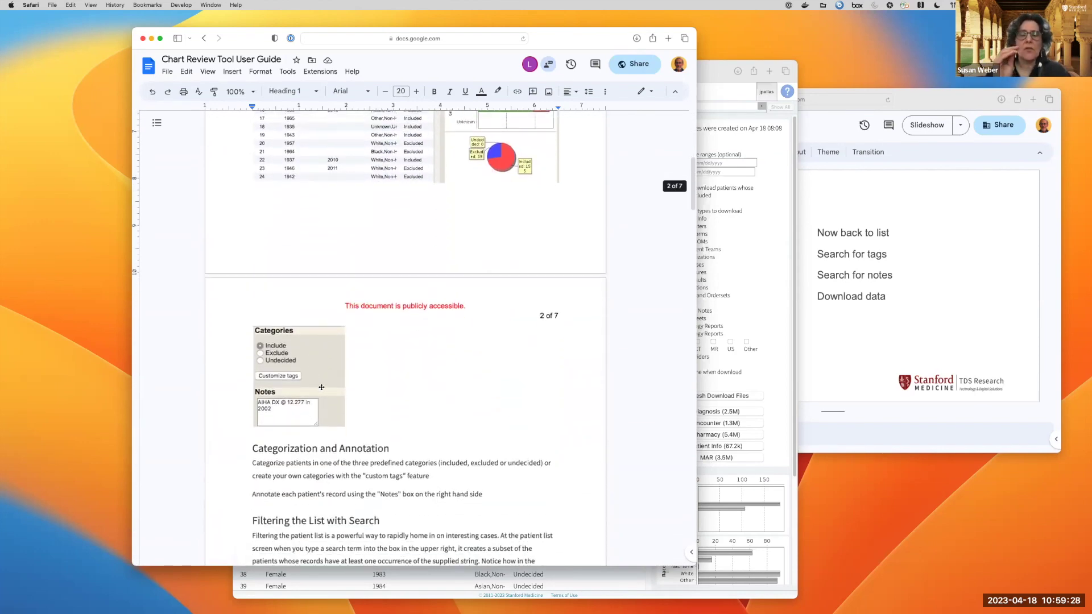
Read on in the Chart Review Tool User Guide through the list filtering sections and the Advanced search special characters and strings.
{"action": "scroll", "coordinate": [321, 388], "scroll_direction": "down", "scroll_amount": 8}
{"action": "scroll", "coordinate": [321, 388], "scroll_direction": "down", "scroll_amount": 9}
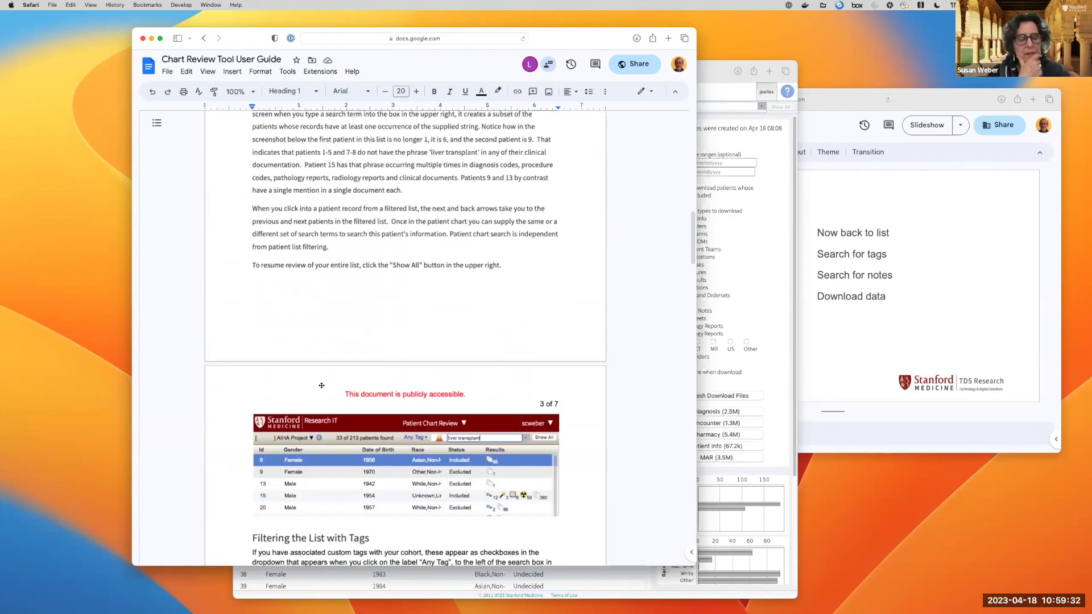
{"action": "scroll", "coordinate": [321, 386], "scroll_direction": "down", "scroll_amount": 20}
{"action": "scroll", "coordinate": [314, 356], "scroll_direction": "down", "scroll_amount": 13}
{"action": "scroll", "coordinate": [313, 353], "scroll_direction": "down", "scroll_amount": 2}
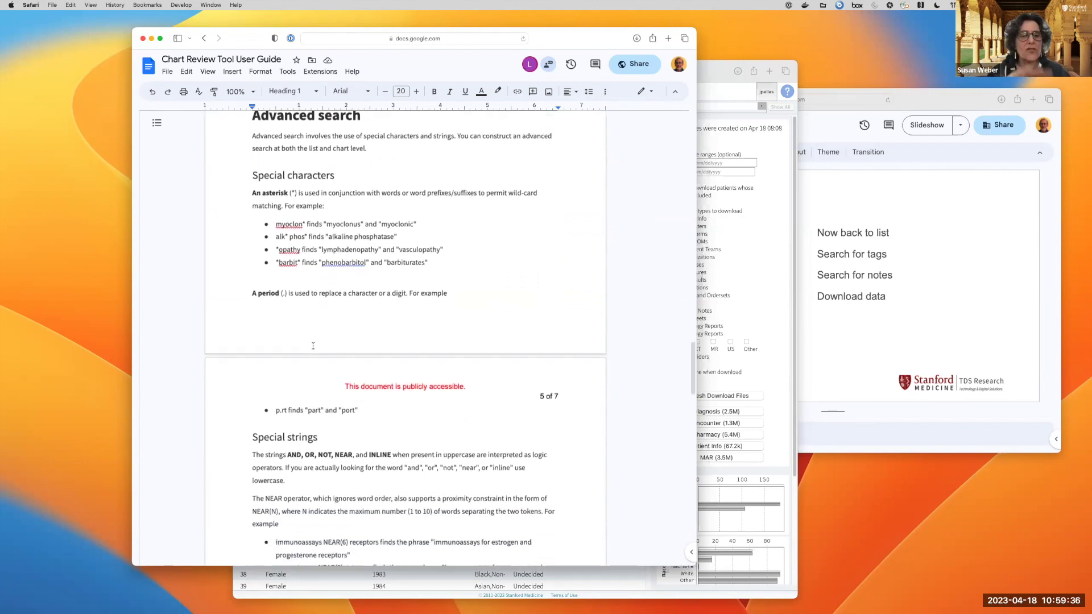
{"action": "scroll", "coordinate": [315, 352], "scroll_direction": "up", "scroll_amount": 2}
{"action": "scroll", "coordinate": [315, 350], "scroll_direction": "down", "scroll_amount": 6}
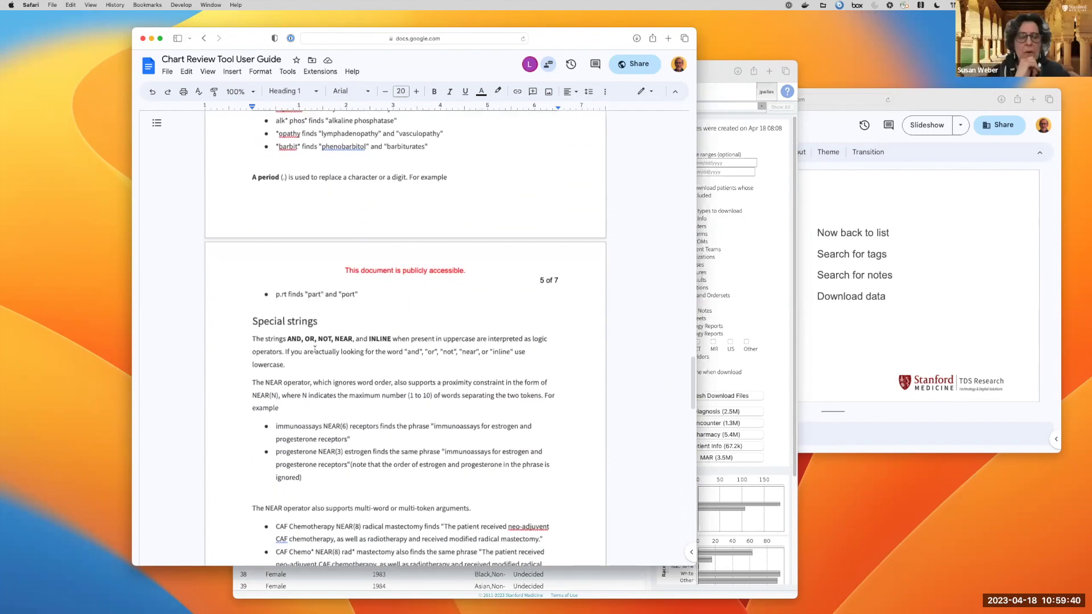
{"action": "scroll", "coordinate": [436, 388], "scroll_direction": "down", "scroll_amount": 12}
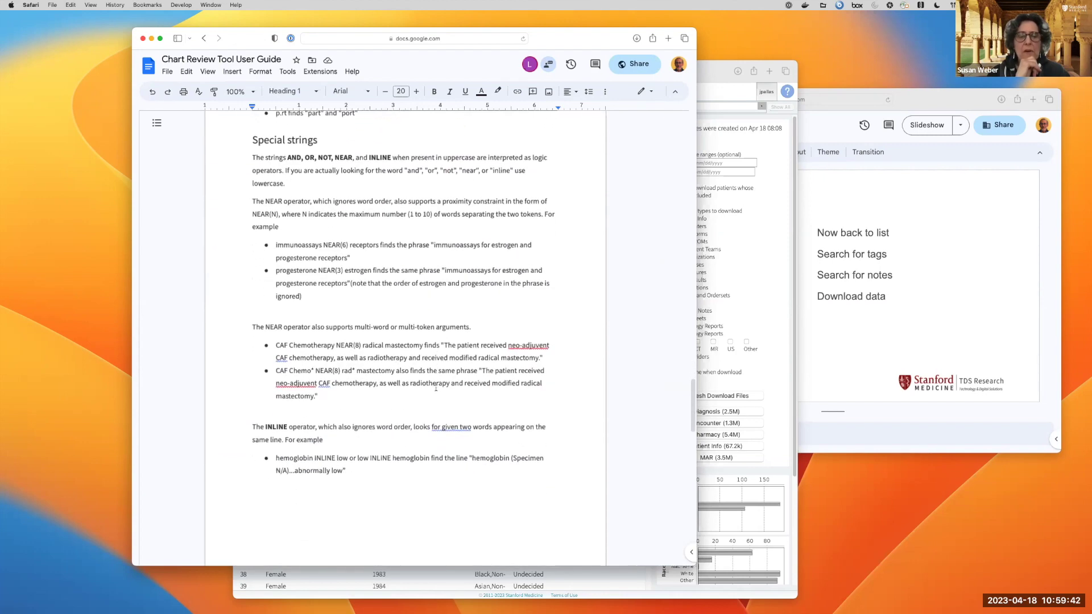
{"action": "scroll", "coordinate": [436, 388], "scroll_direction": "up", "scroll_amount": 15}
{"action": "scroll", "coordinate": [435, 387], "scroll_direction": "up", "scroll_amount": 2}
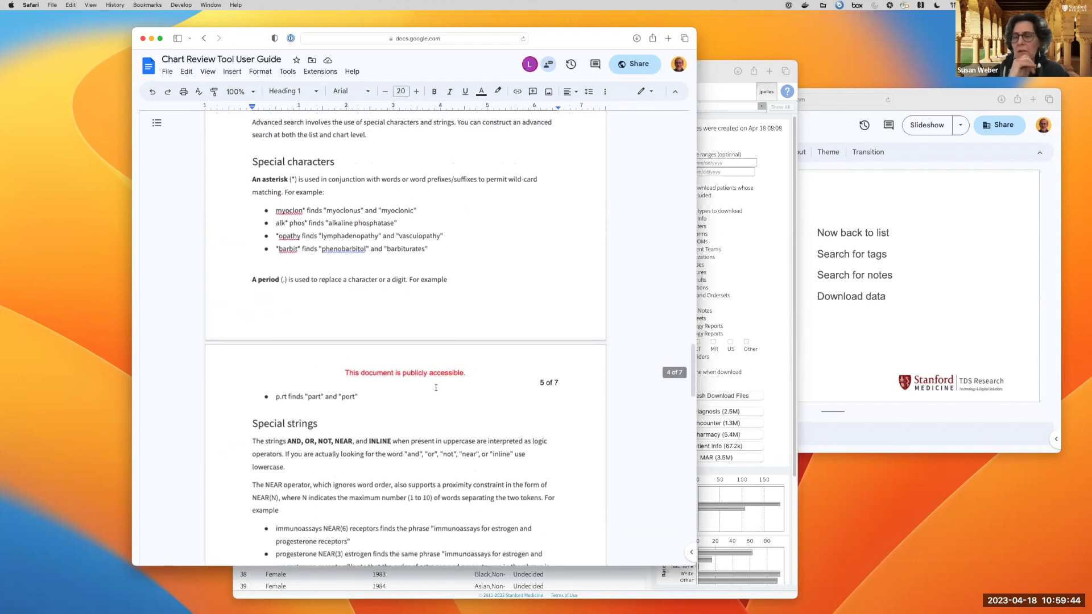
{"action": "scroll", "coordinate": [436, 388], "scroll_direction": "up", "scroll_amount": 8}
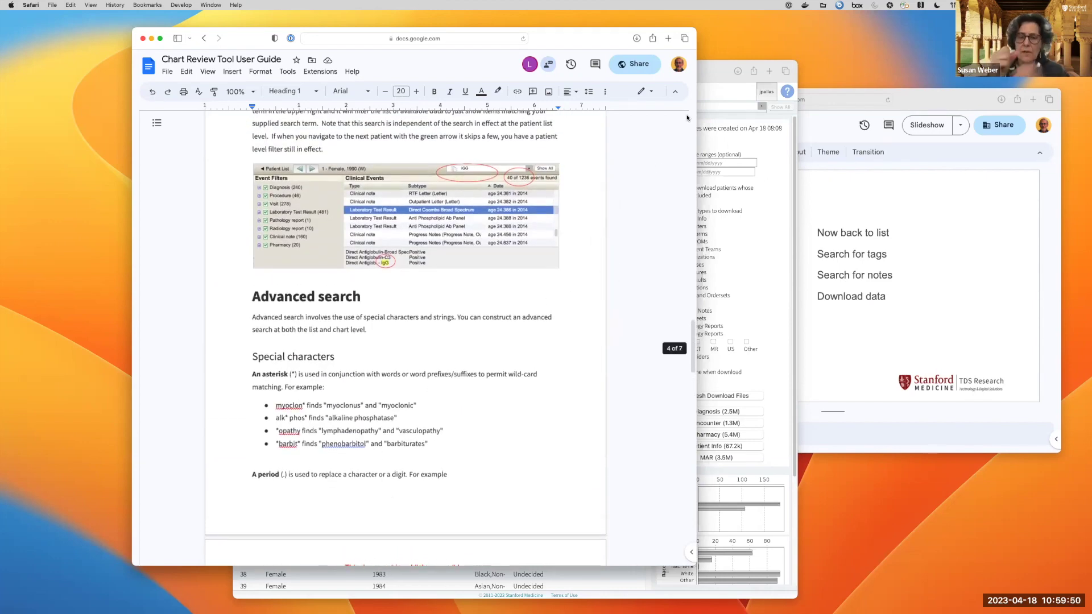
Switch back to Patient Chart Review, view the Demographics & Social History of the asterisk-marked patient 15, and return to the patient list.
{"action": "left_click", "coordinate": [714, 71]}
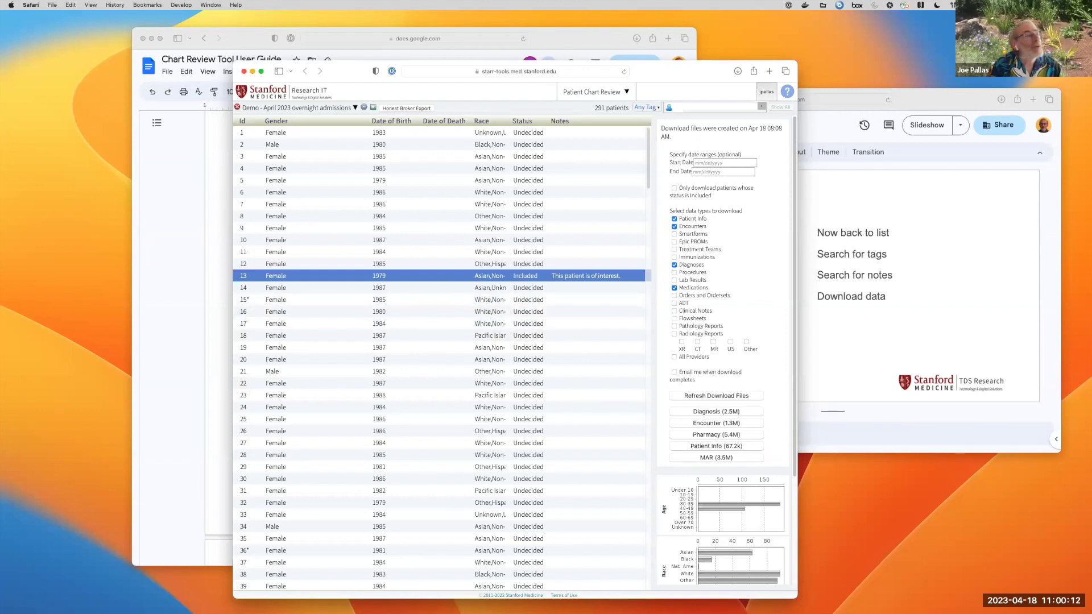
{"action": "left_click", "coordinate": [262, 303]}
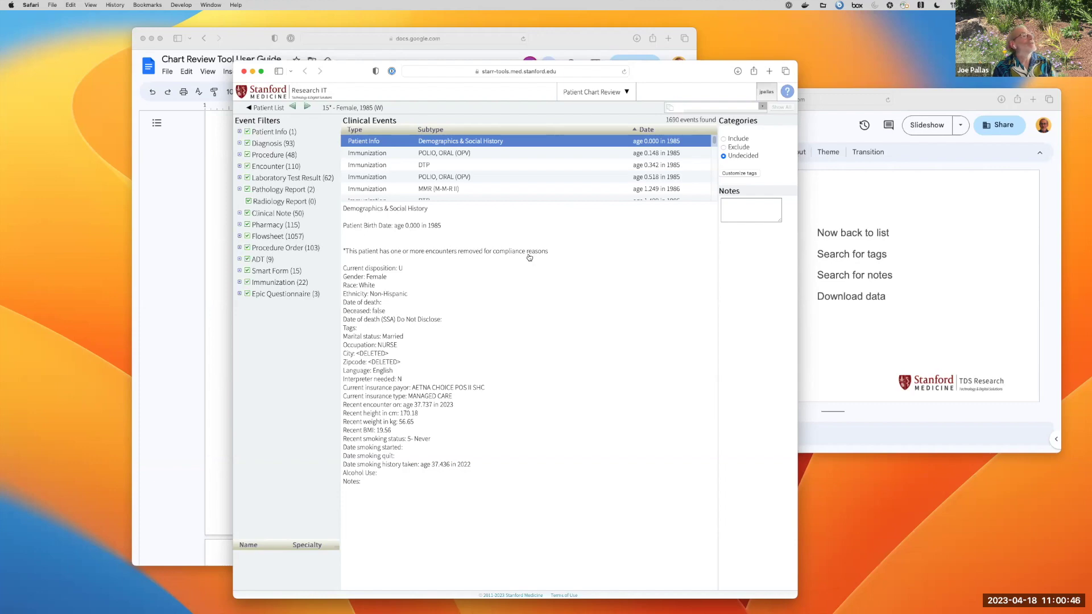
{"action": "left_click", "coordinate": [267, 108]}
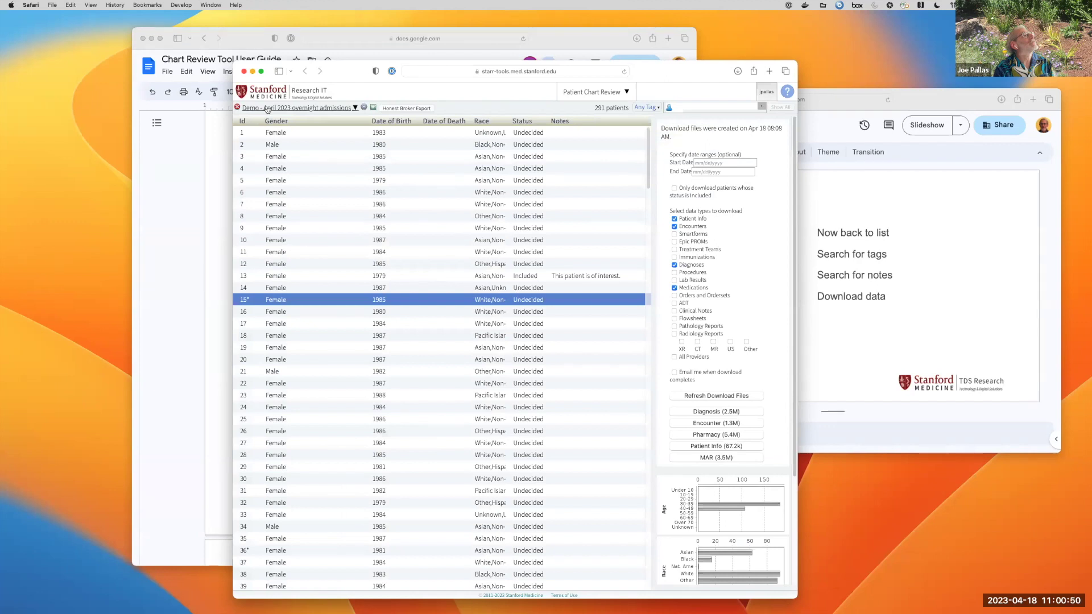